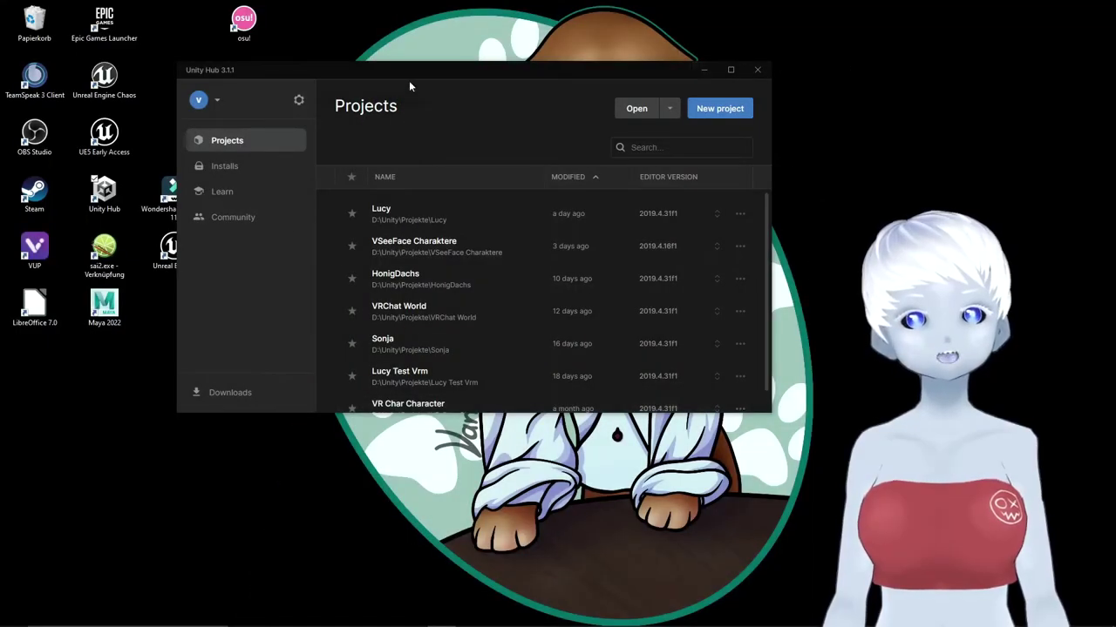
- Start a new Unity Hub project from the 3D template using editor version 2019.4.31f1
{"action": "left_click_drag", "start_coordinate": [409, 84], "coordinate": [512, 148]}
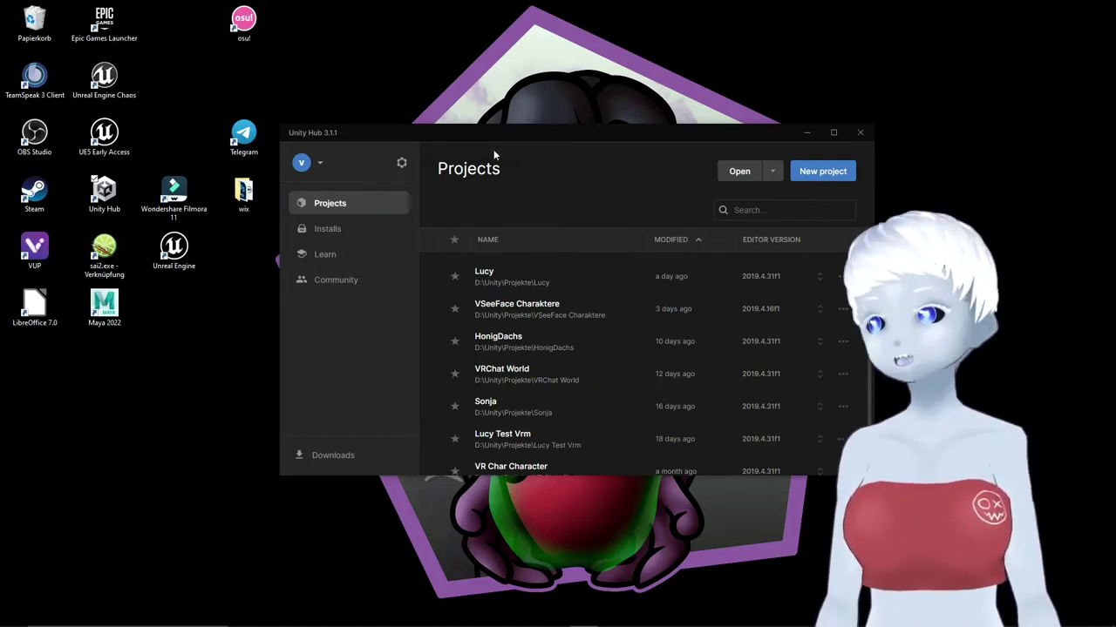
{"action": "left_click", "coordinate": [810, 172]}
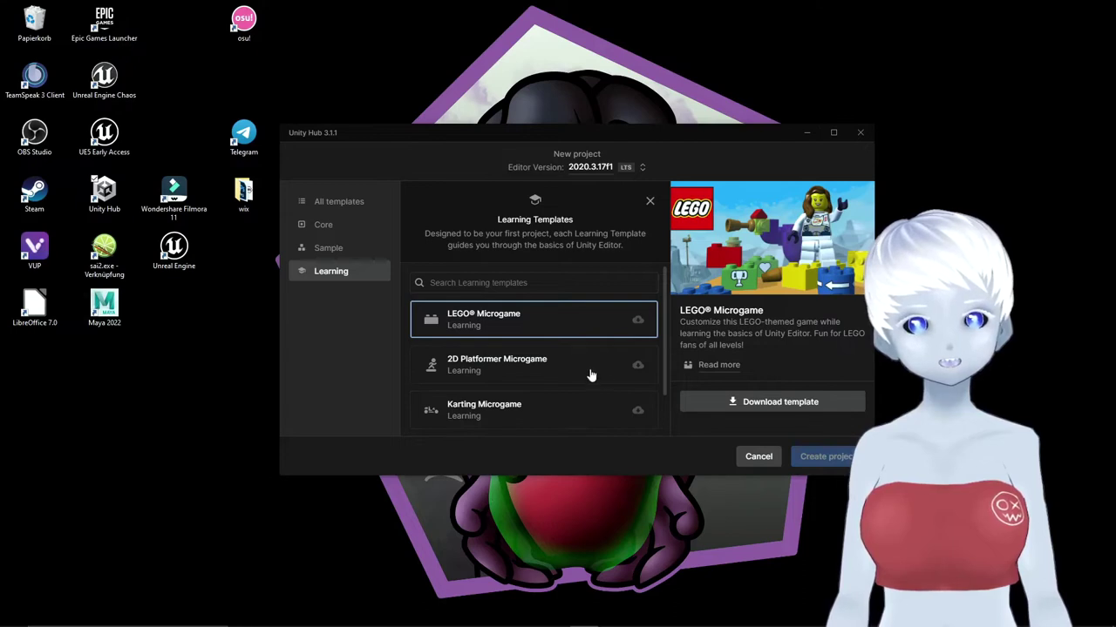
{"action": "left_click", "coordinate": [324, 211]}
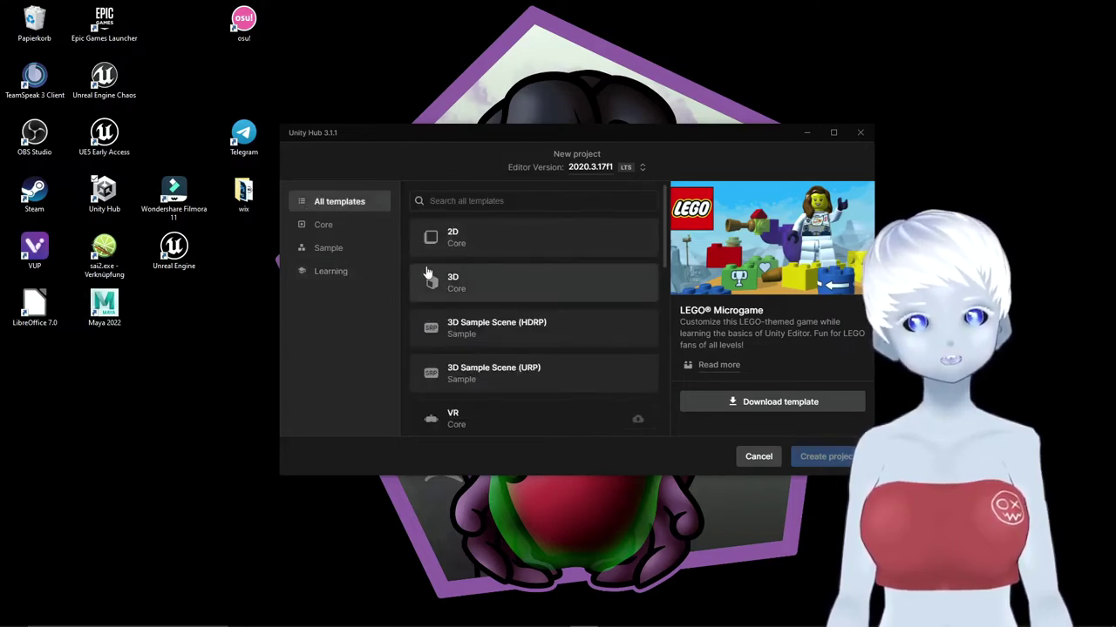
{"action": "left_click", "coordinate": [529, 285]}
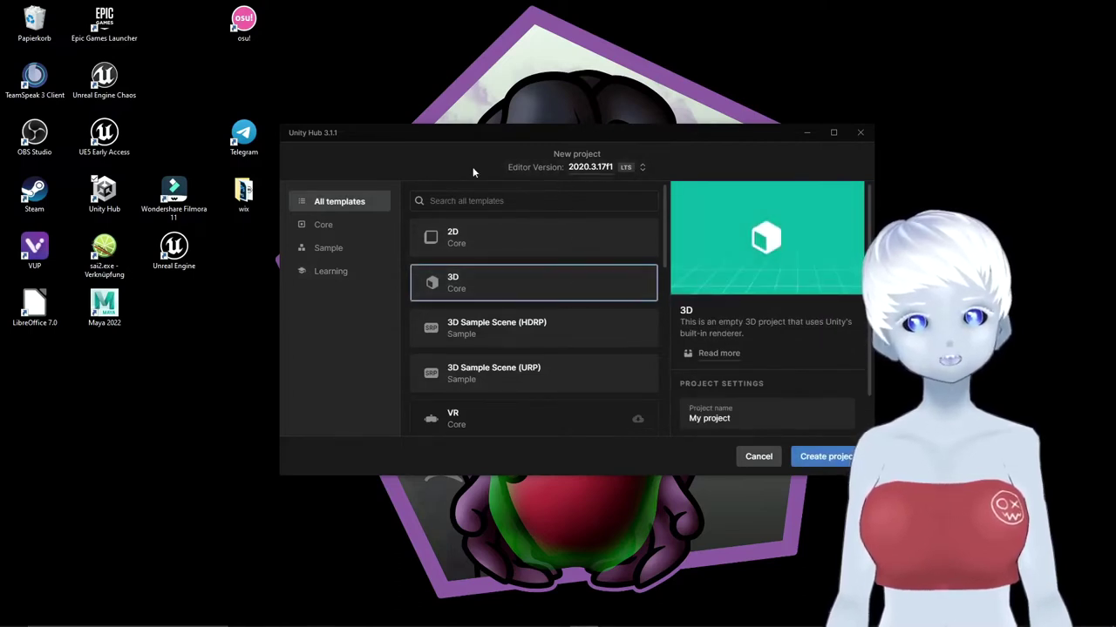
{"action": "left_click", "coordinate": [576, 169]}
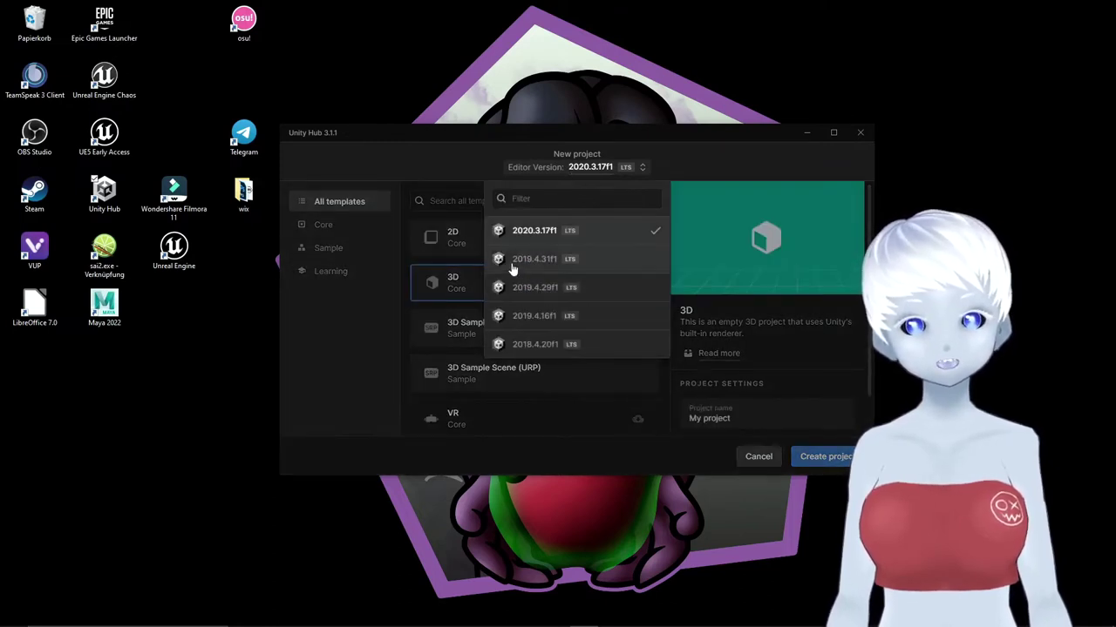
{"action": "left_click", "coordinate": [546, 261]}
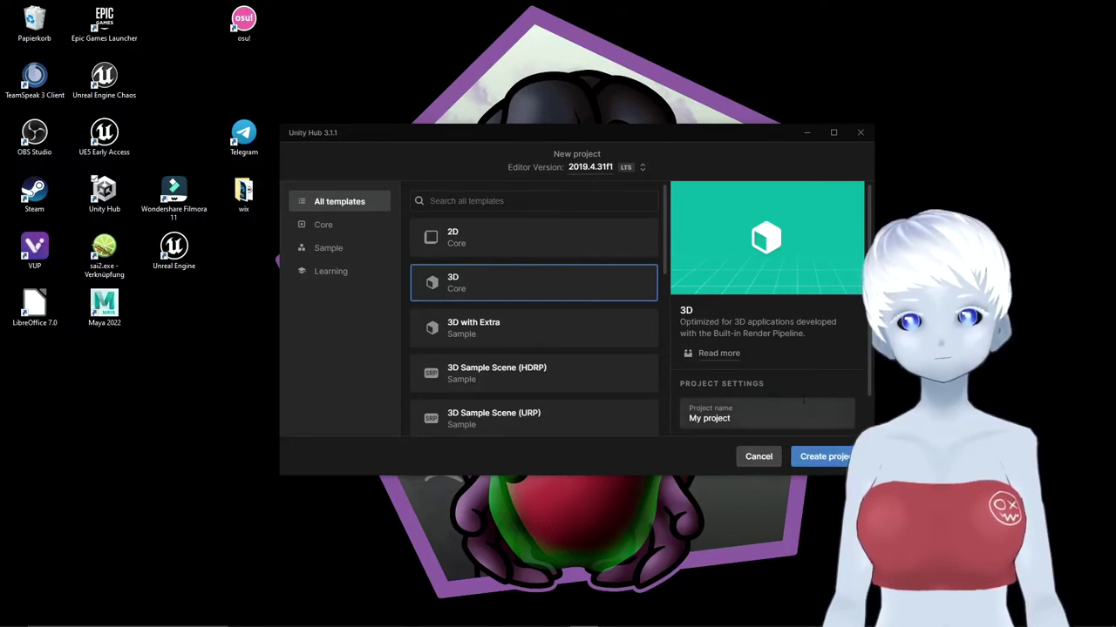
- Name the project 'blendshapes', fixing the typos, and create it
{"action": "scroll", "coordinate": [802, 397], "scroll_direction": "down", "scroll_amount": 1}
{"action": "left_click", "coordinate": [767, 375]}
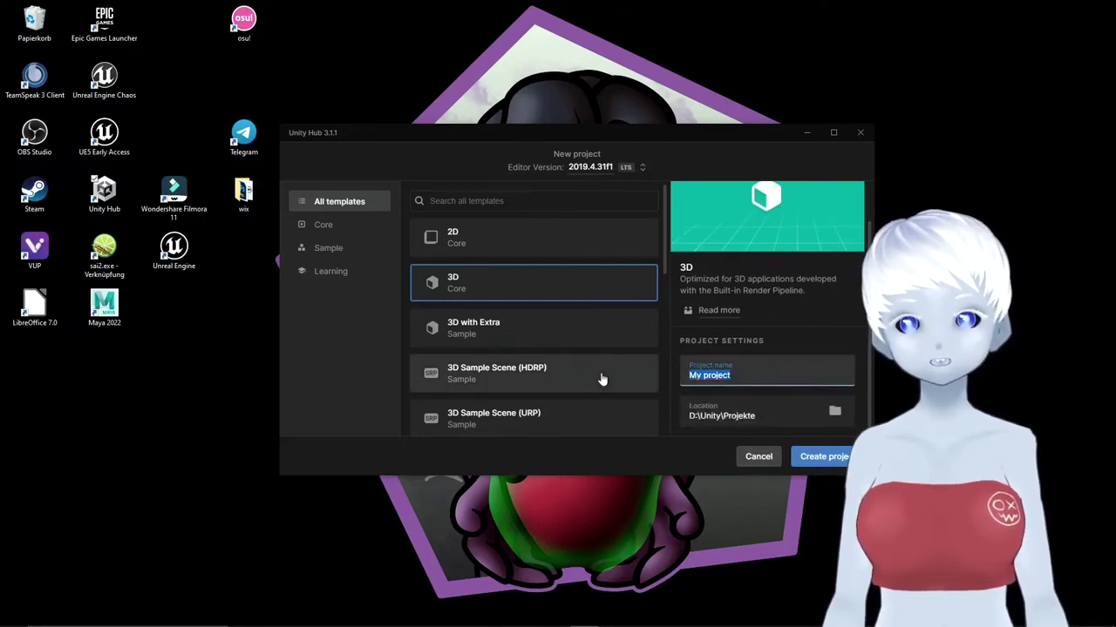
{"action": "type", "text": "blendschaper"}
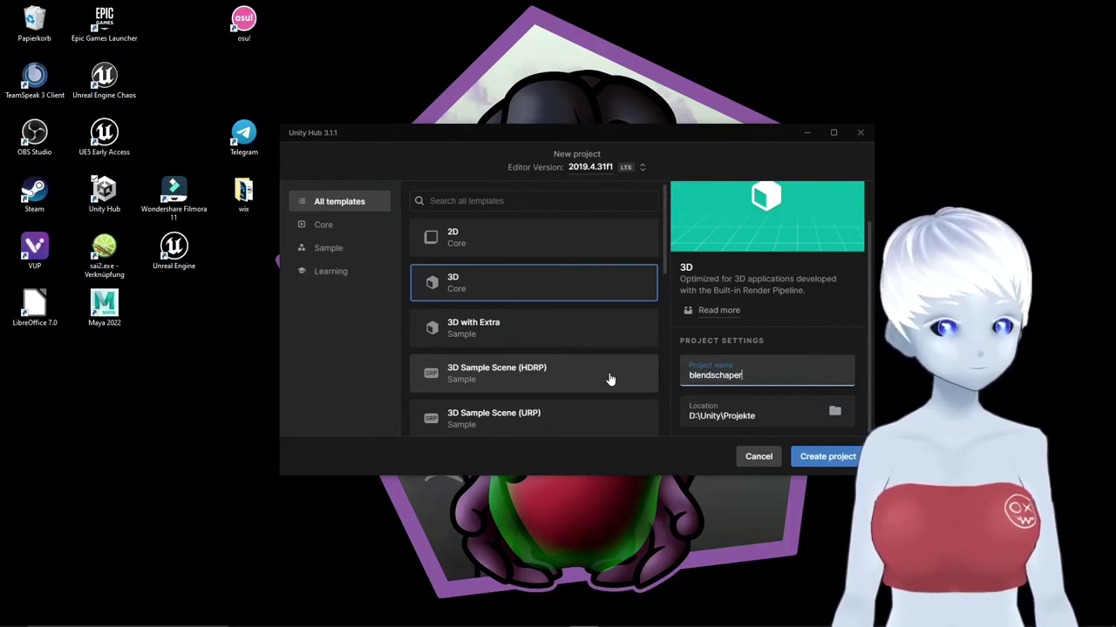
{"action": "type", "text": "s"}
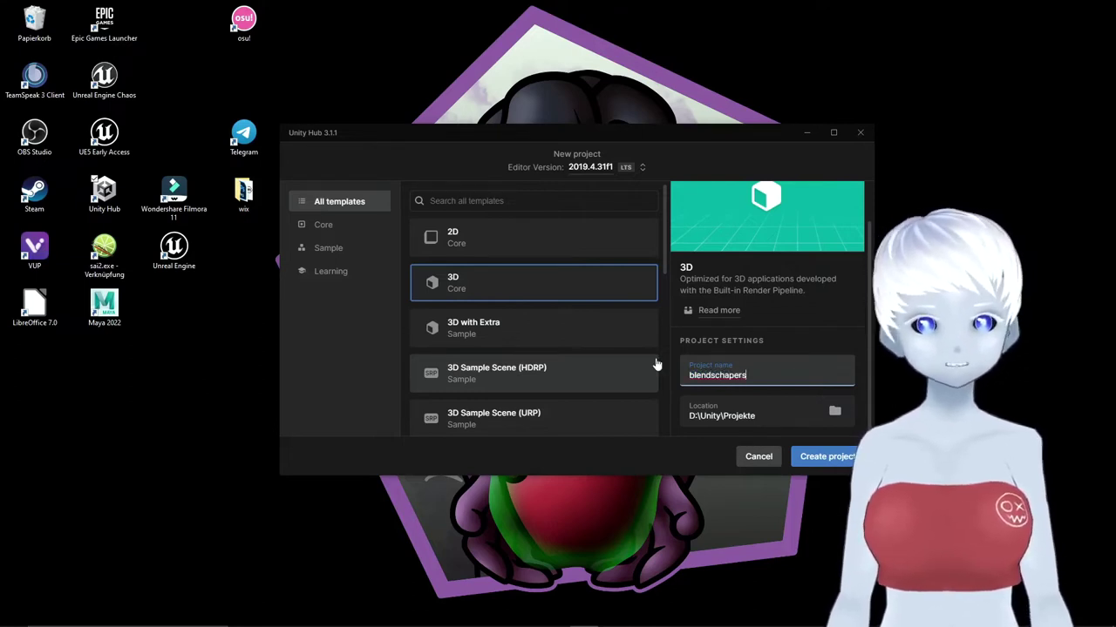
{"action": "left_click", "coordinate": [716, 375]}
{"action": "key", "text": "BackSpace"}
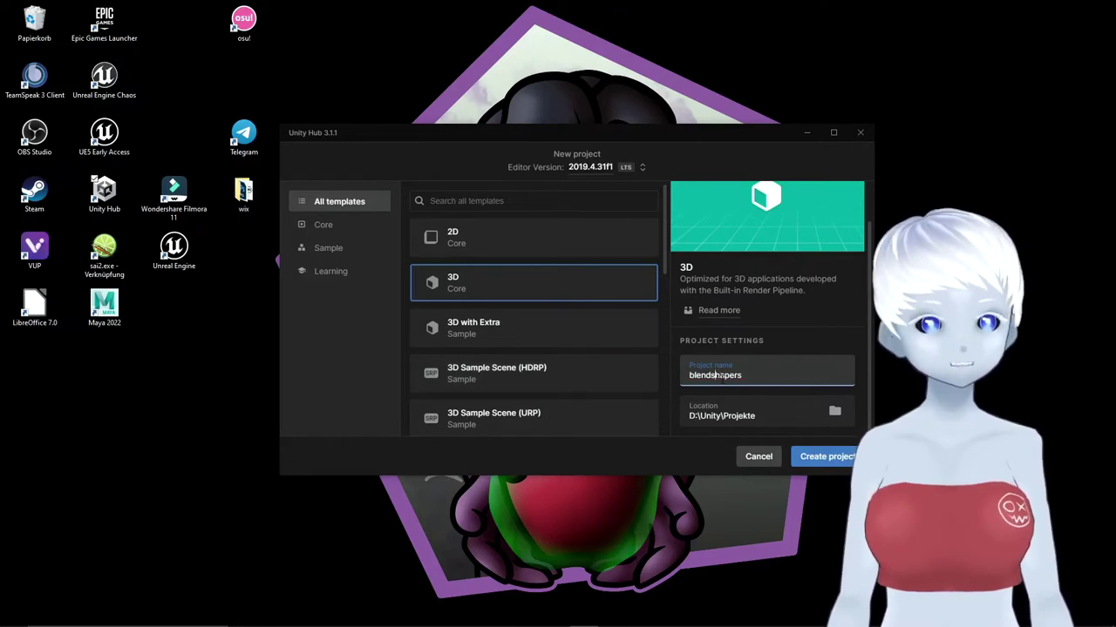
{"action": "key", "text": "BackSpace"}
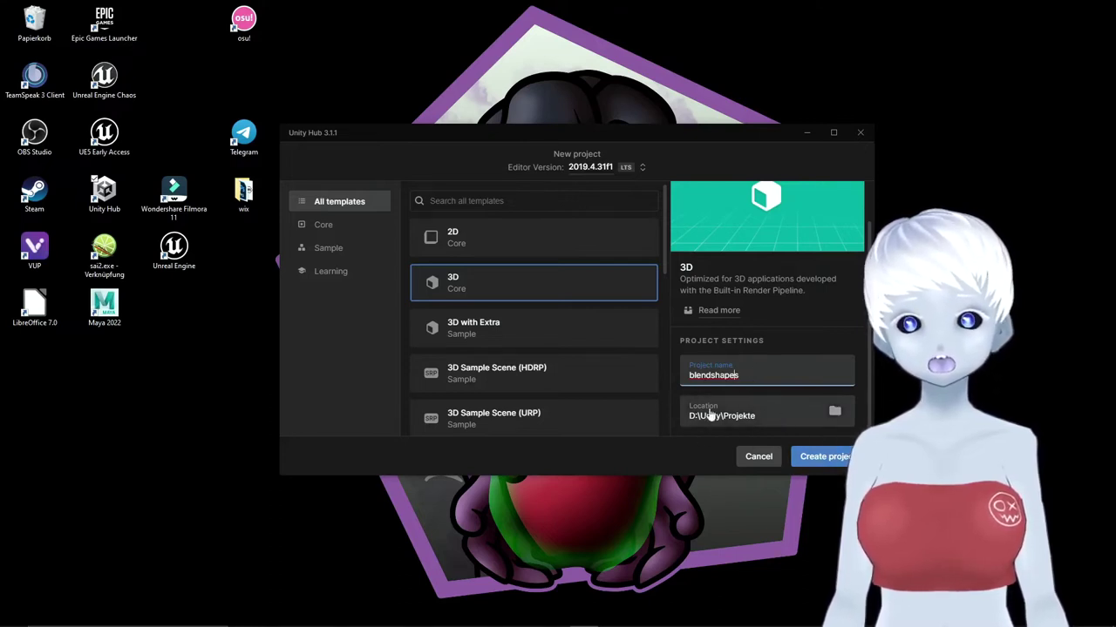
{"action": "left_click", "coordinate": [841, 468]}
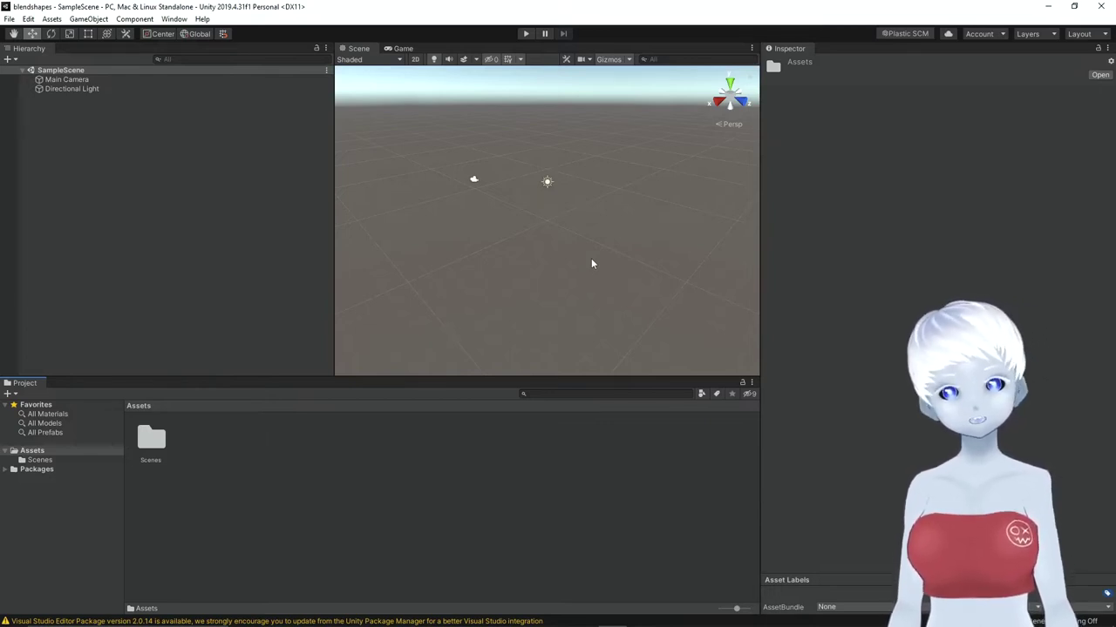
- Import the UniVRM-0.94.0_fd33 package from D:\Unity and accept the recommended Linear color space
{"action": "right_click", "coordinate": [226, 501]}
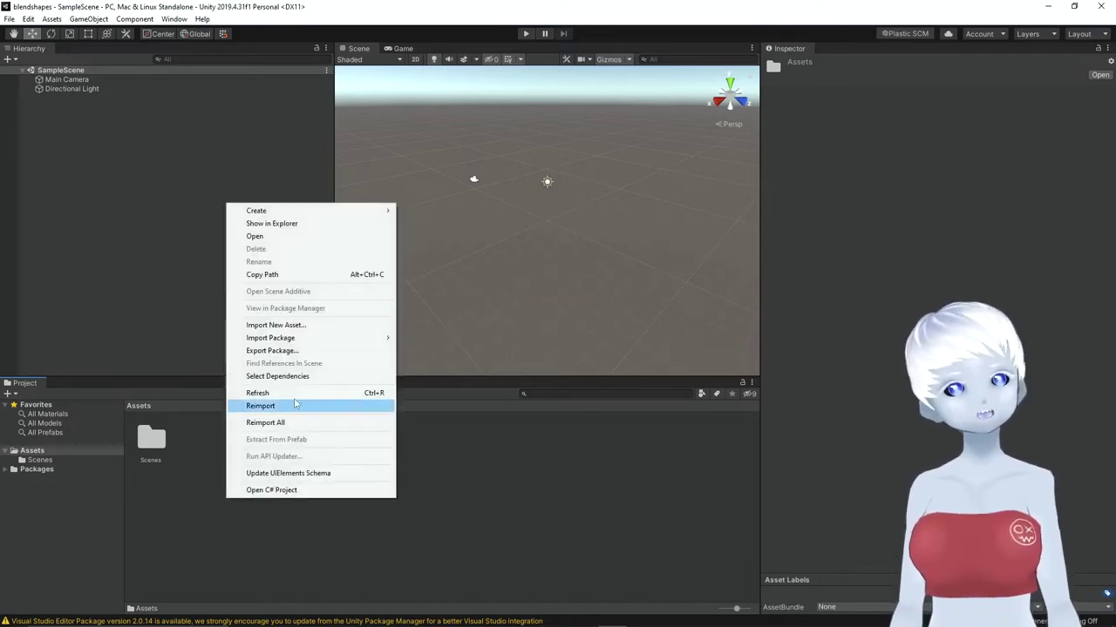
{"action": "mouse_move", "coordinate": [356, 338]}
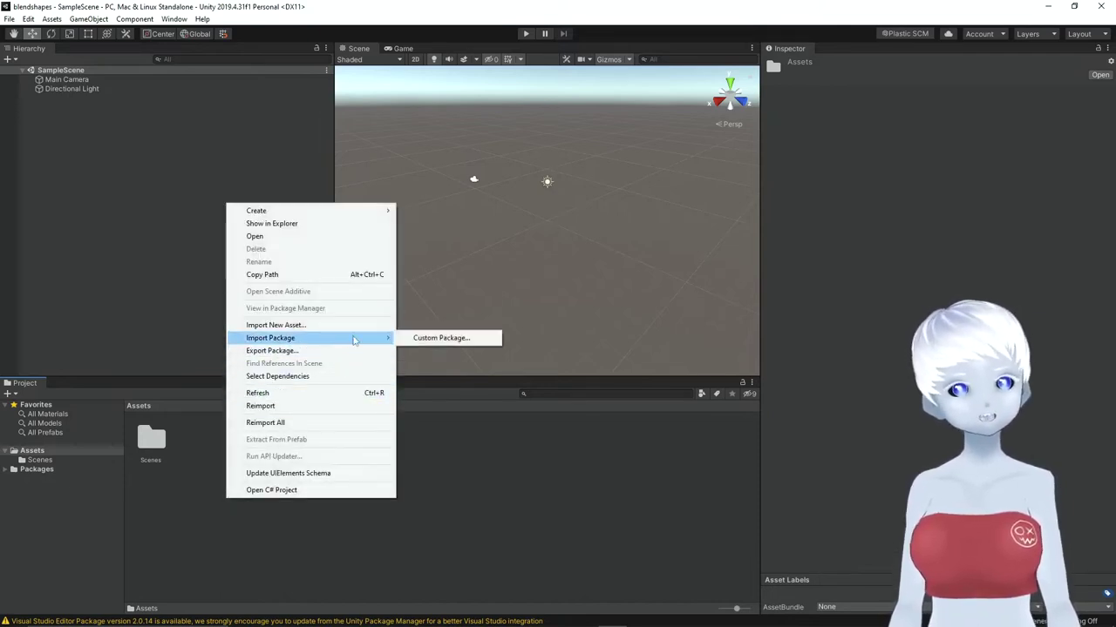
{"action": "left_click", "coordinate": [434, 338]}
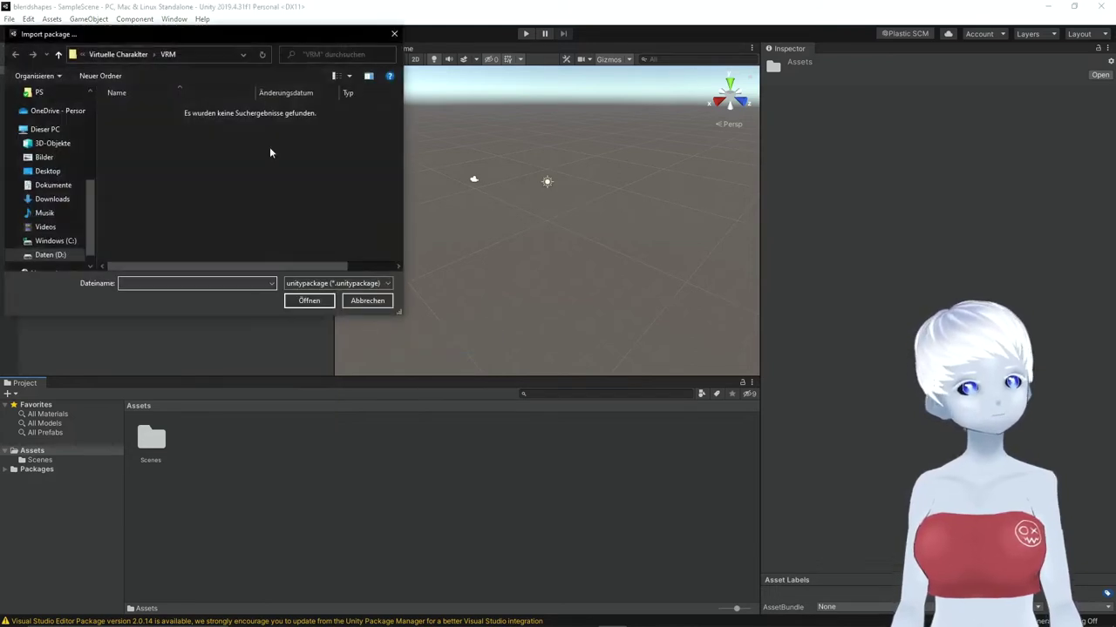
{"action": "scroll", "coordinate": [66, 201], "scroll_direction": "down", "scroll_amount": 1}
{"action": "left_click", "coordinate": [49, 240]}
{"action": "scroll", "coordinate": [152, 195], "scroll_direction": "down", "scroll_amount": 1}
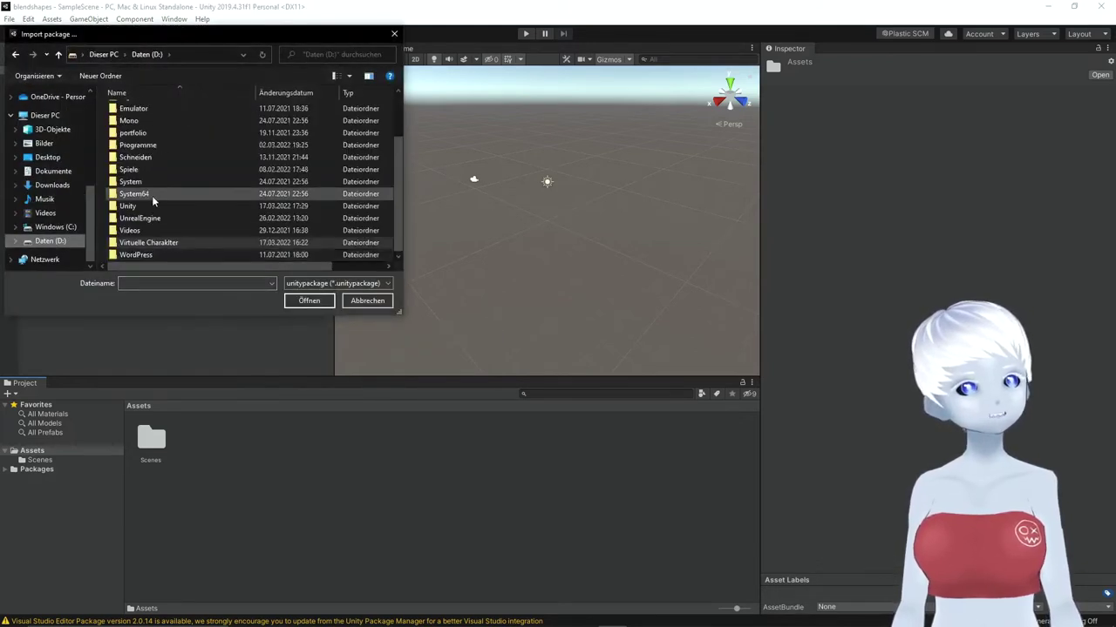
{"action": "double_click", "coordinate": [142, 206]}
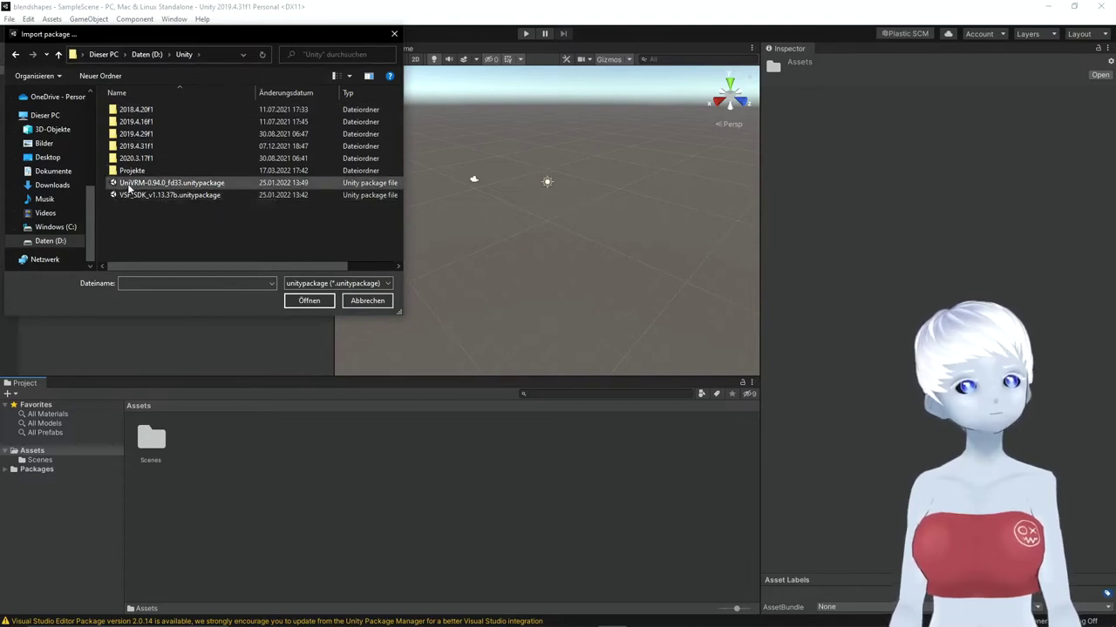
{"action": "left_click", "coordinate": [184, 185]}
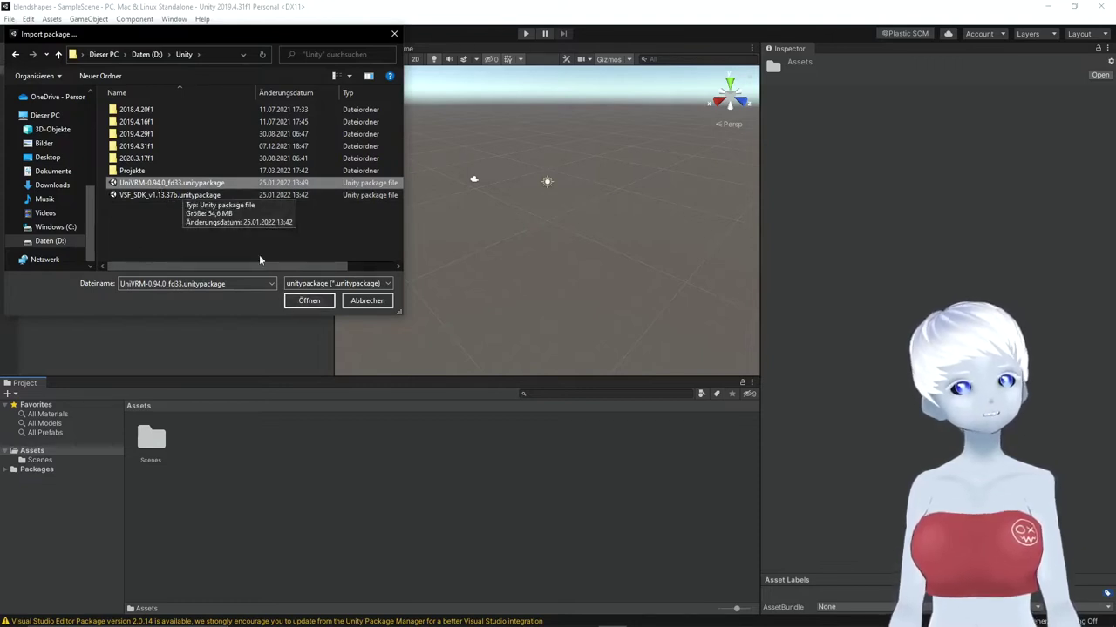
{"action": "left_click", "coordinate": [305, 301]}
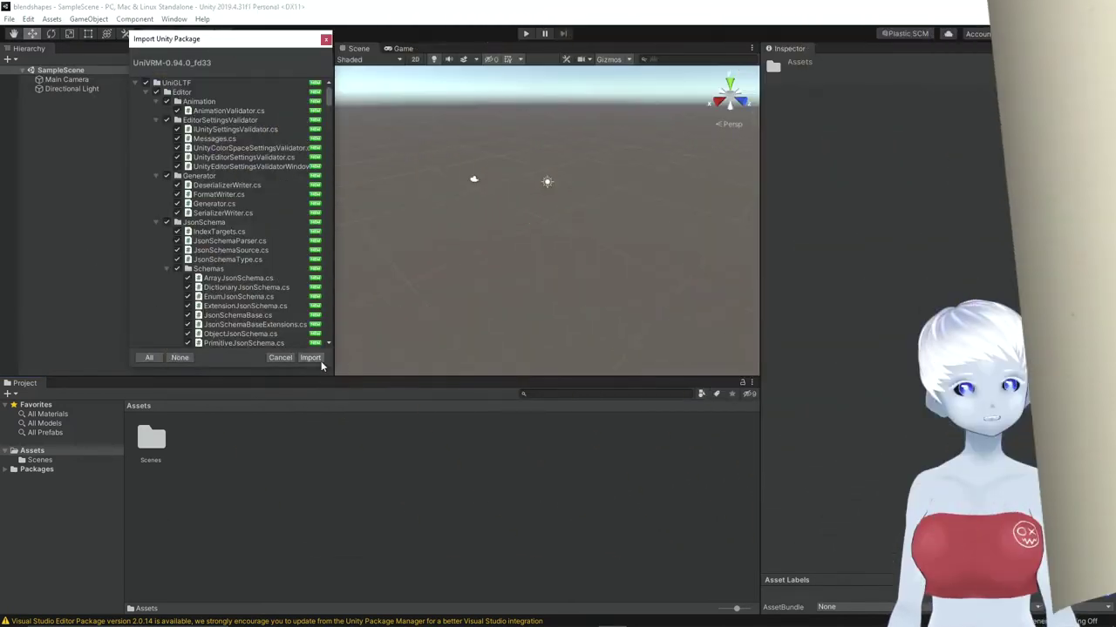
{"action": "left_click", "coordinate": [314, 357]}
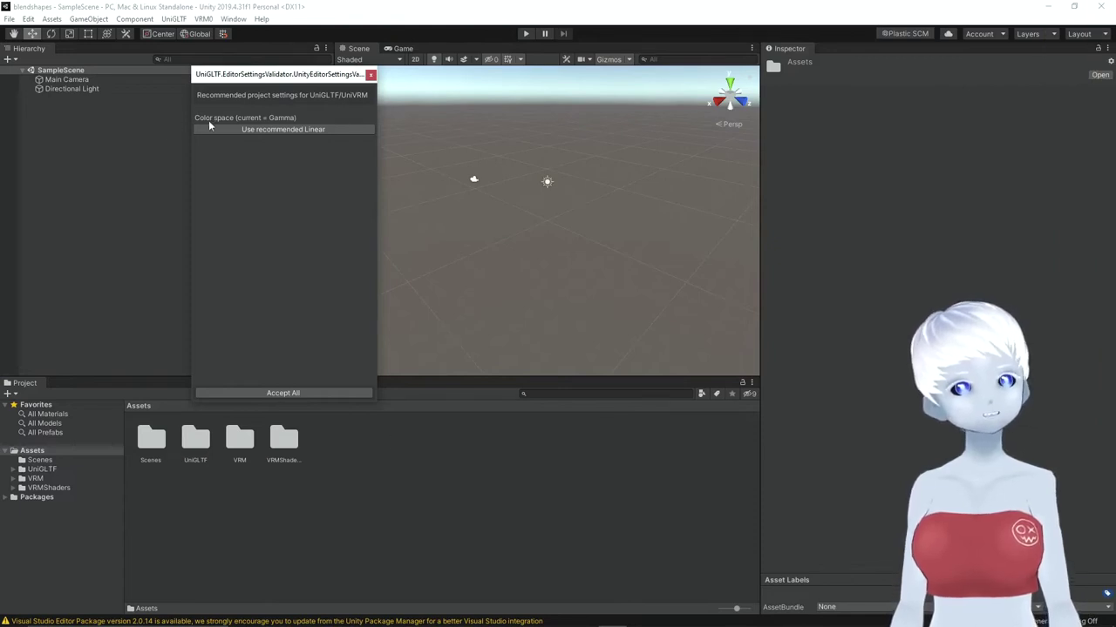
{"action": "left_click", "coordinate": [285, 131]}
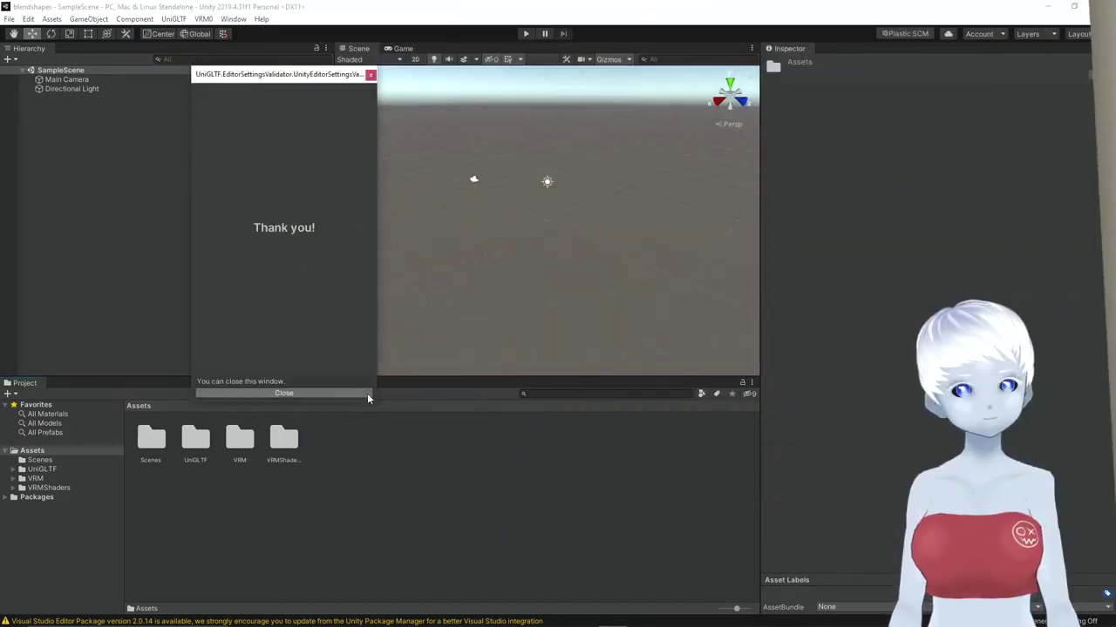
{"action": "left_click", "coordinate": [367, 393]}
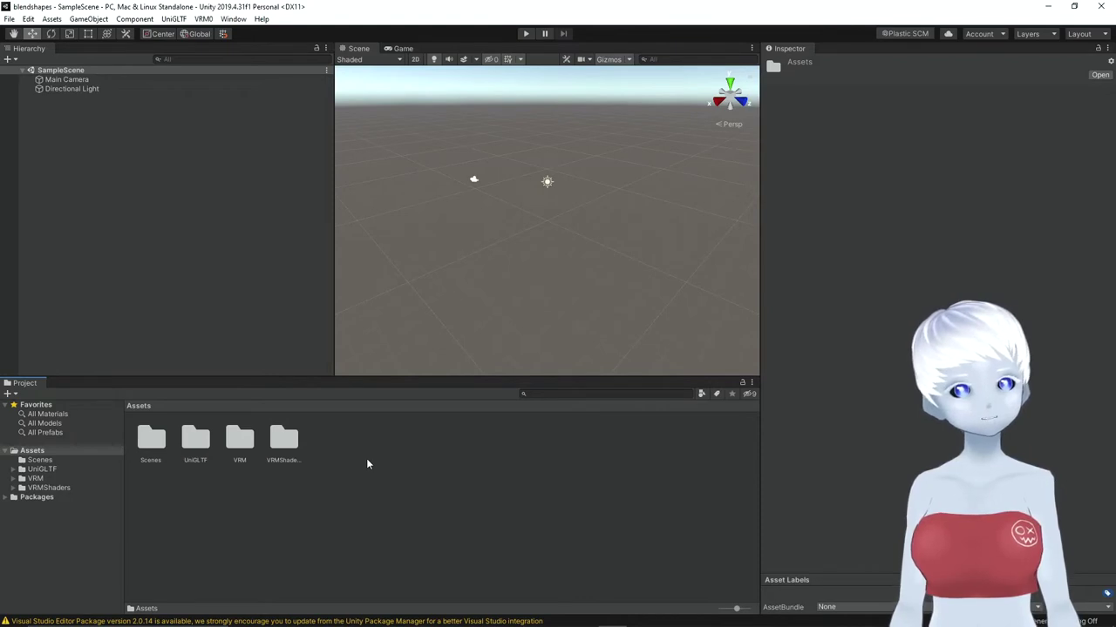
- Add a new folder named 'Character' under Assets and open it
{"action": "right_click", "coordinate": [456, 510]}
{"action": "mouse_move", "coordinate": [549, 210]}
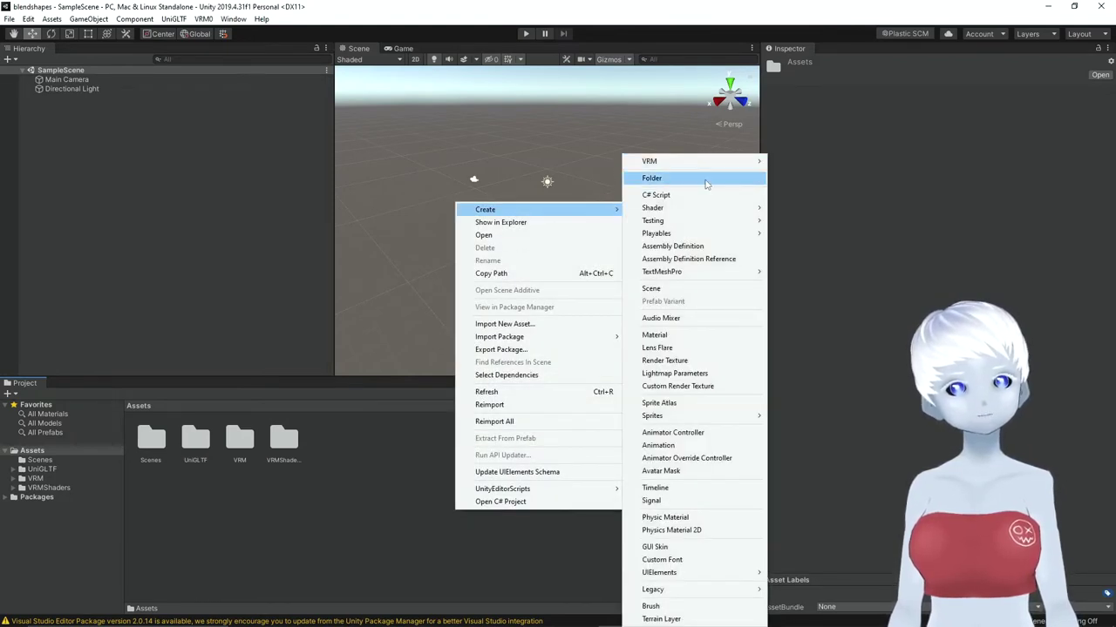
{"action": "left_click", "coordinate": [704, 179]}
{"action": "type", "text": "Chara"}
{"action": "key", "text": "Return"}
{"action": "type", "text": "cter"}
{"action": "key", "text": "Return"}
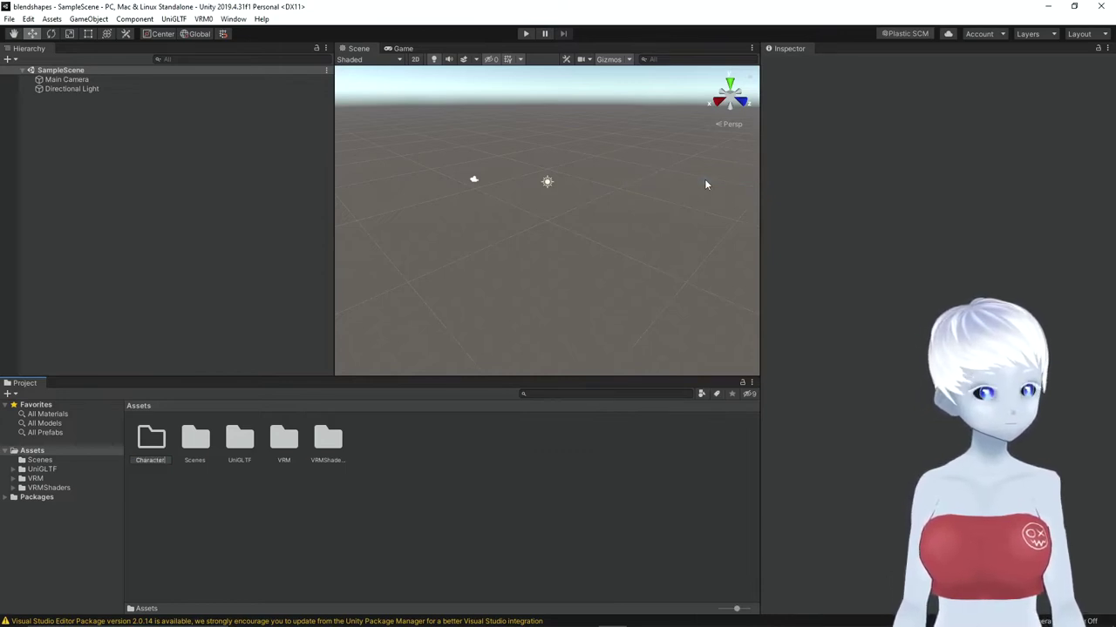
{"action": "double_click", "coordinate": [144, 446]}
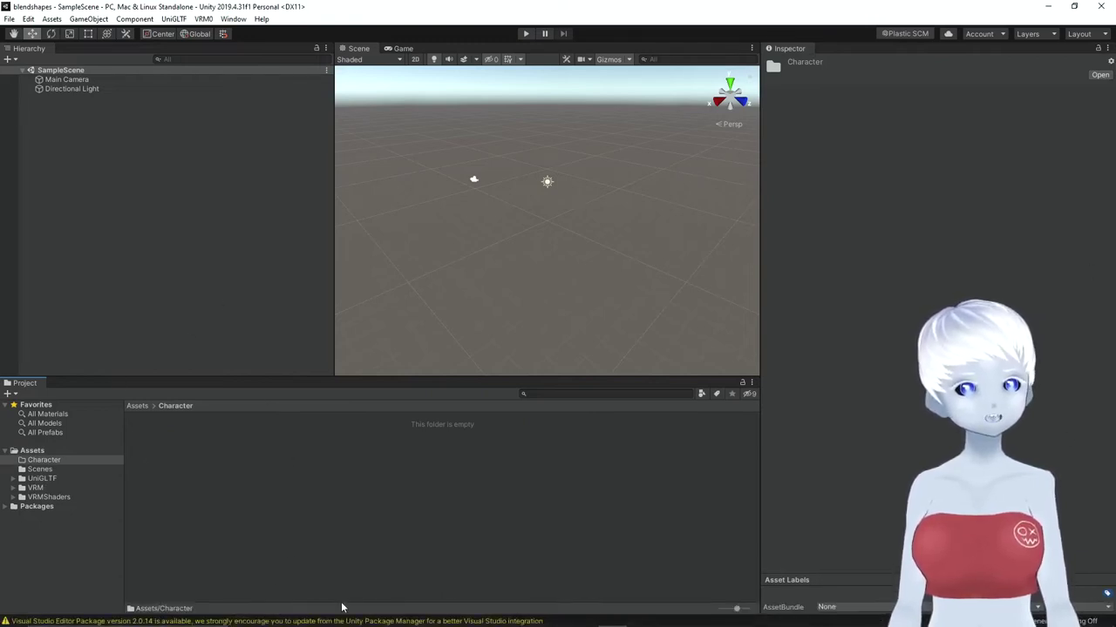
- Drag Test.vrm from D:\Virtuelle Charakter in File Explorer into Assets/Character
{"action": "mouse_move", "coordinate": [299, 616]}
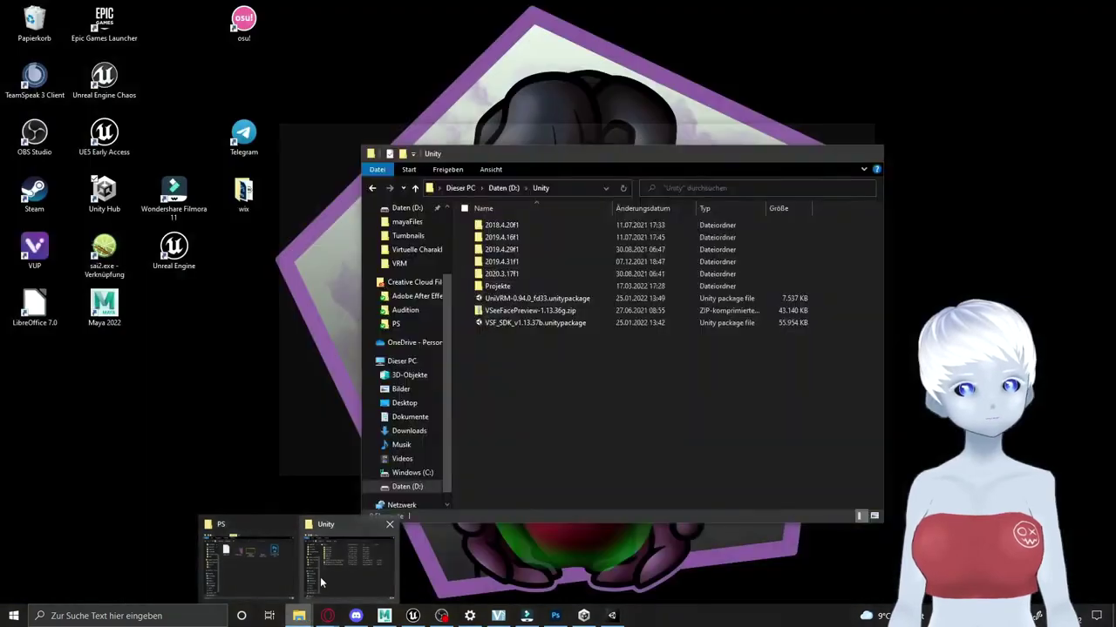
{"action": "left_click", "coordinate": [260, 560]}
{"action": "left_click", "coordinate": [422, 515]}
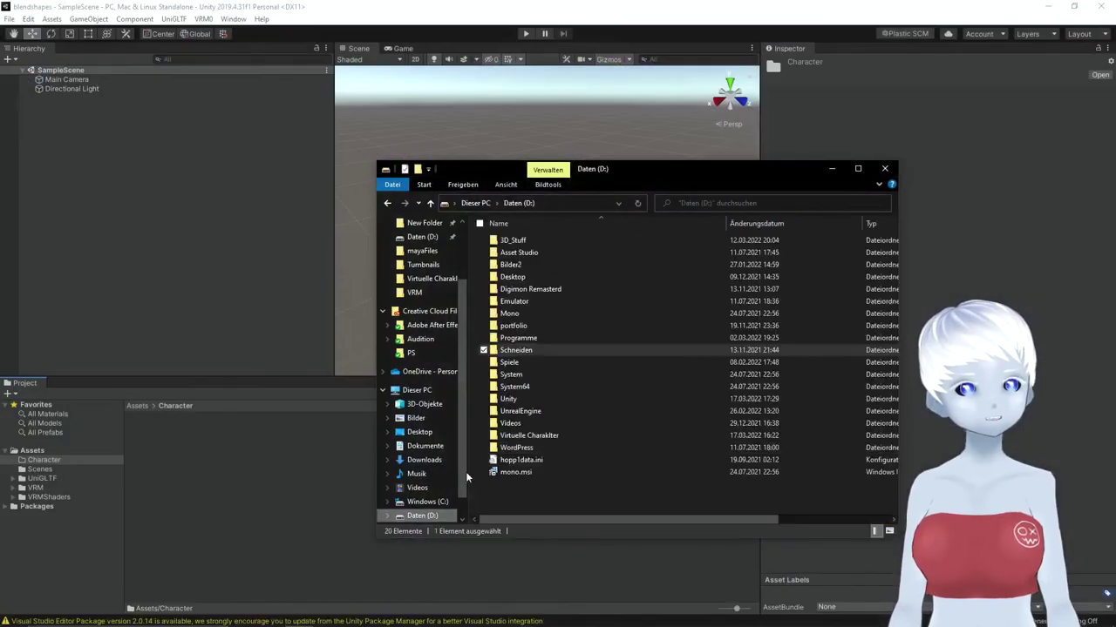
{"action": "double_click", "coordinate": [546, 435]}
{"action": "left_click", "coordinate": [519, 412]}
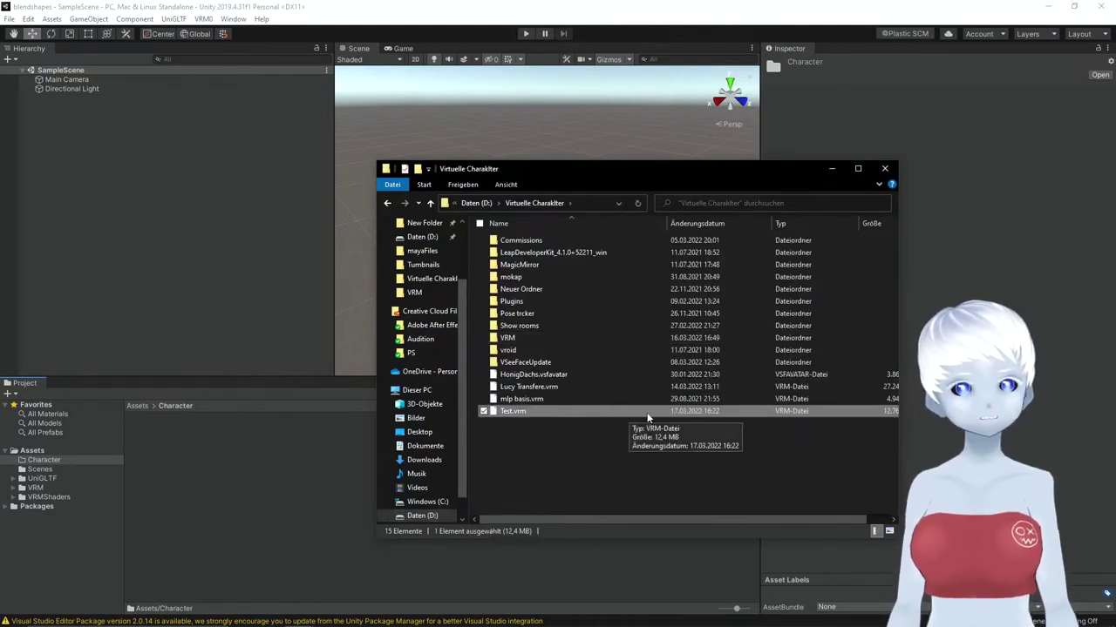
{"action": "left_click_drag", "start_coordinate": [646, 418], "coordinate": [346, 485]}
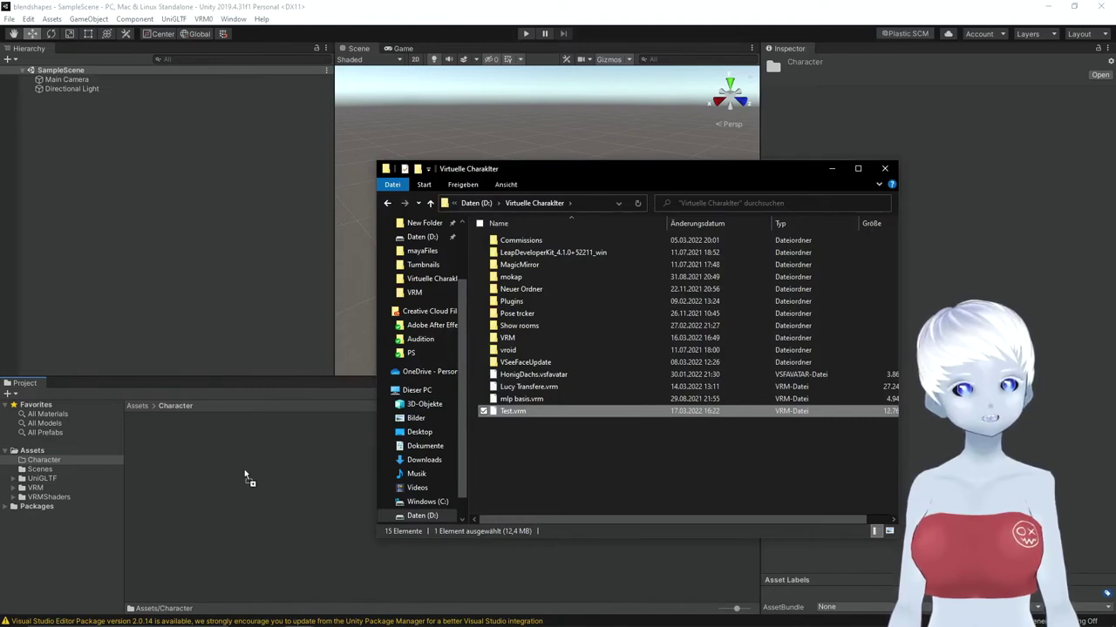
{"action": "left_click_drag", "start_coordinate": [245, 471], "coordinate": [243, 470]}
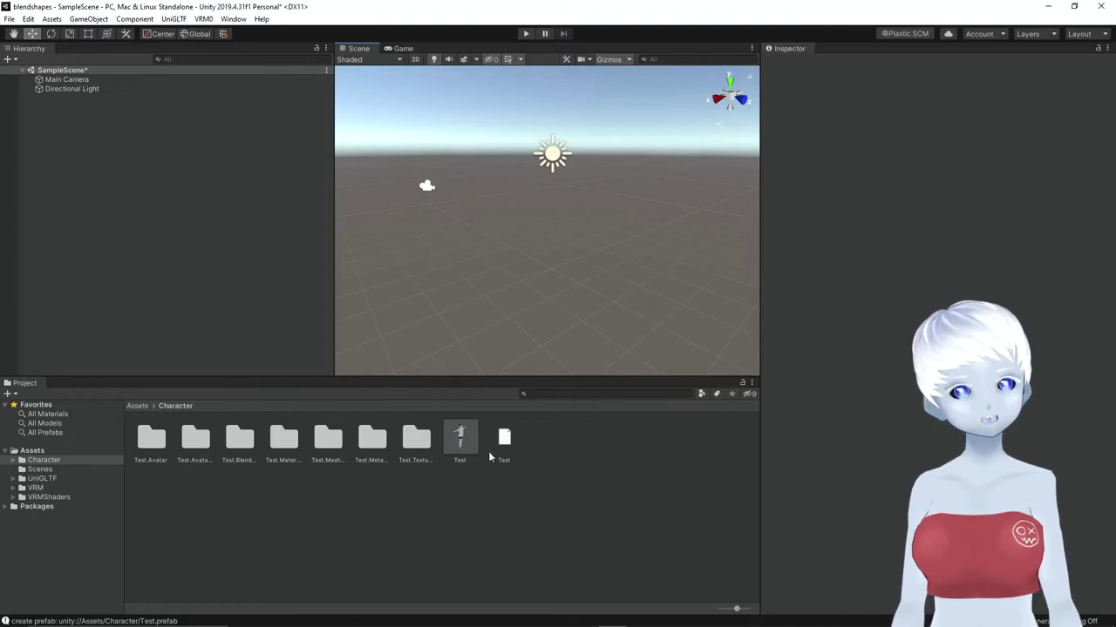
- Place the Test prefab into the scene and move the Scene view closer to the character
{"action": "left_click", "coordinate": [462, 457]}
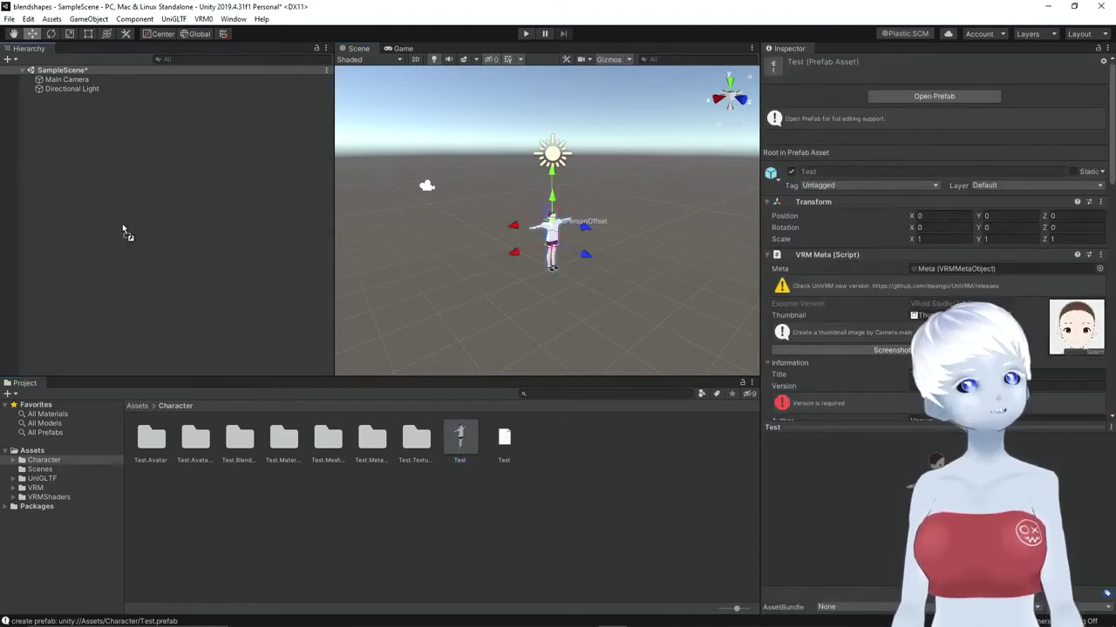
{"action": "left_click_drag", "start_coordinate": [417, 399], "coordinate": [122, 223]}
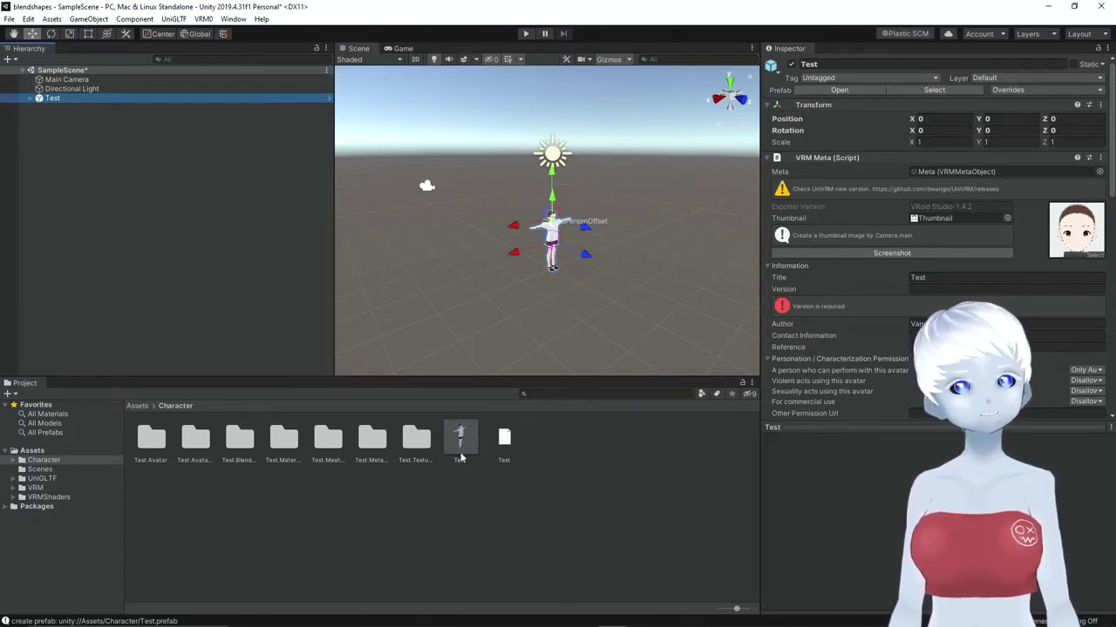
{"action": "left_click_drag", "start_coordinate": [446, 451], "coordinate": [559, 546]}
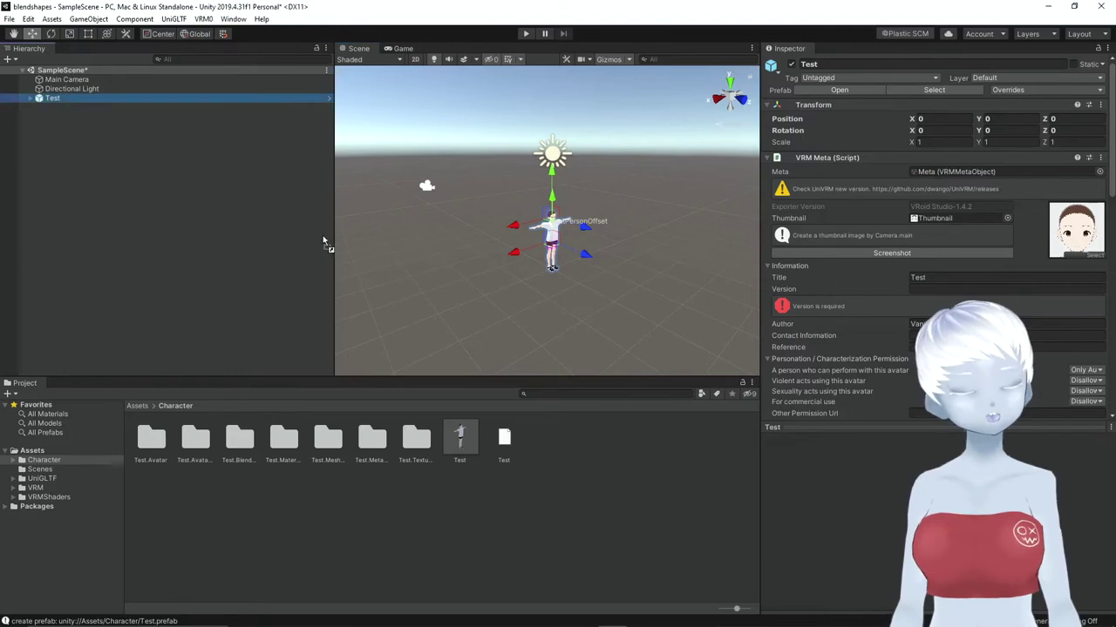
{"action": "mouse_move", "coordinate": [627, 168]}
{"action": "right_mouse_down"}
{"action": "mouse_move", "coordinate": [586, 219]}
{"action": "mouse_move", "coordinate": [573, 211]}
{"action": "mouse_move", "coordinate": [581, 250]}
{"action": "right_mouse_up"}
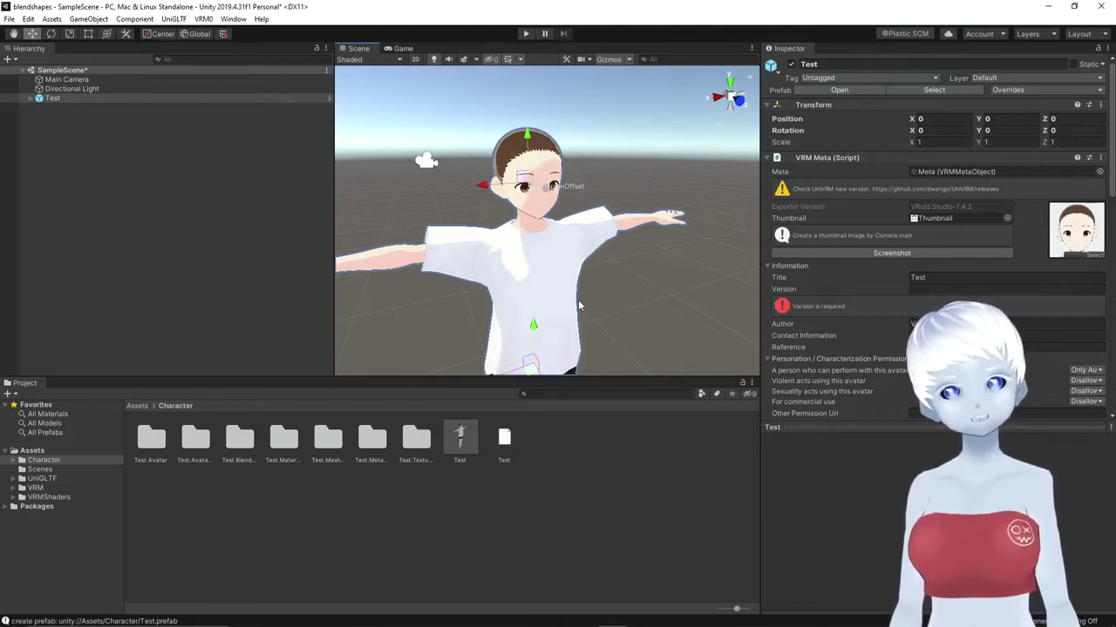
- Expand the Test object, check its secondary spring bones, and select Test to reach the Blend Shape Proxy
{"action": "left_click", "coordinate": [32, 99]}
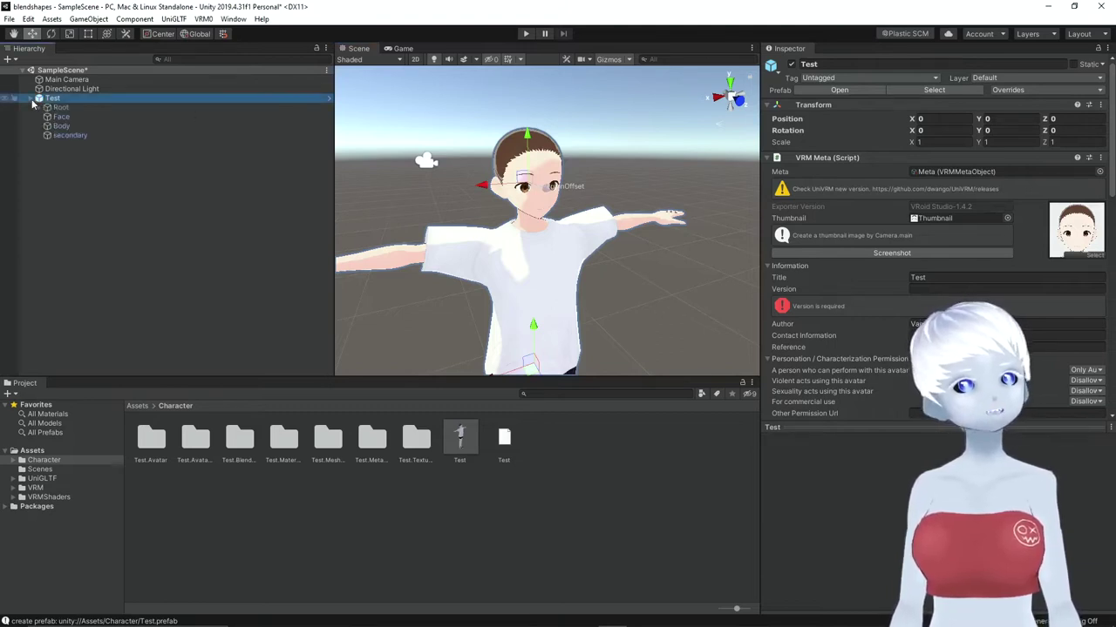
{"action": "left_click", "coordinate": [69, 136]}
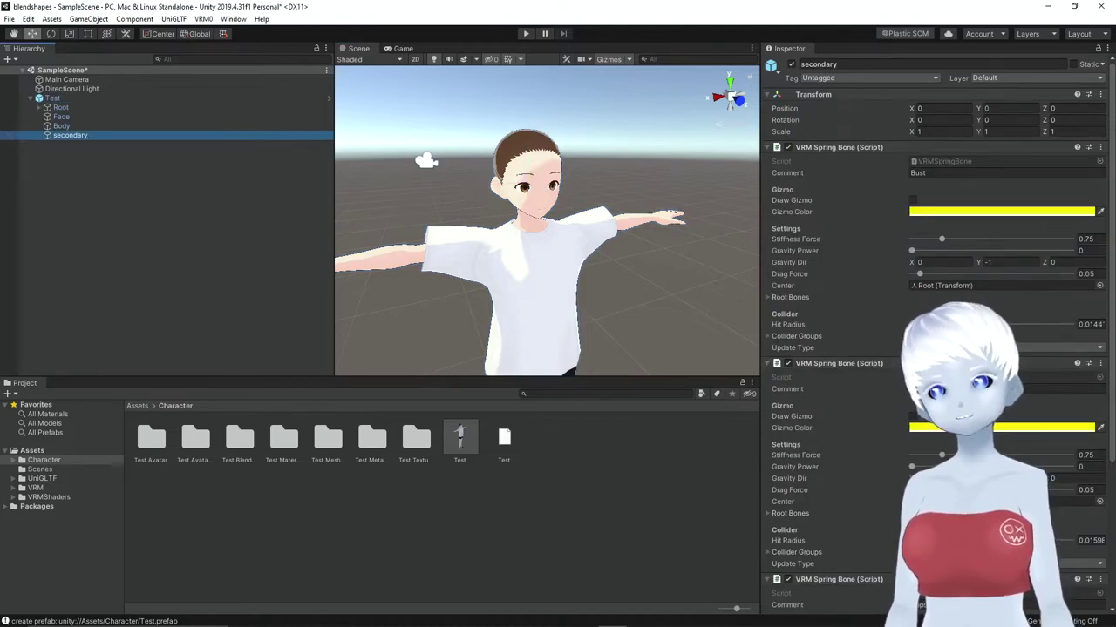
{"action": "left_click", "coordinate": [462, 440]}
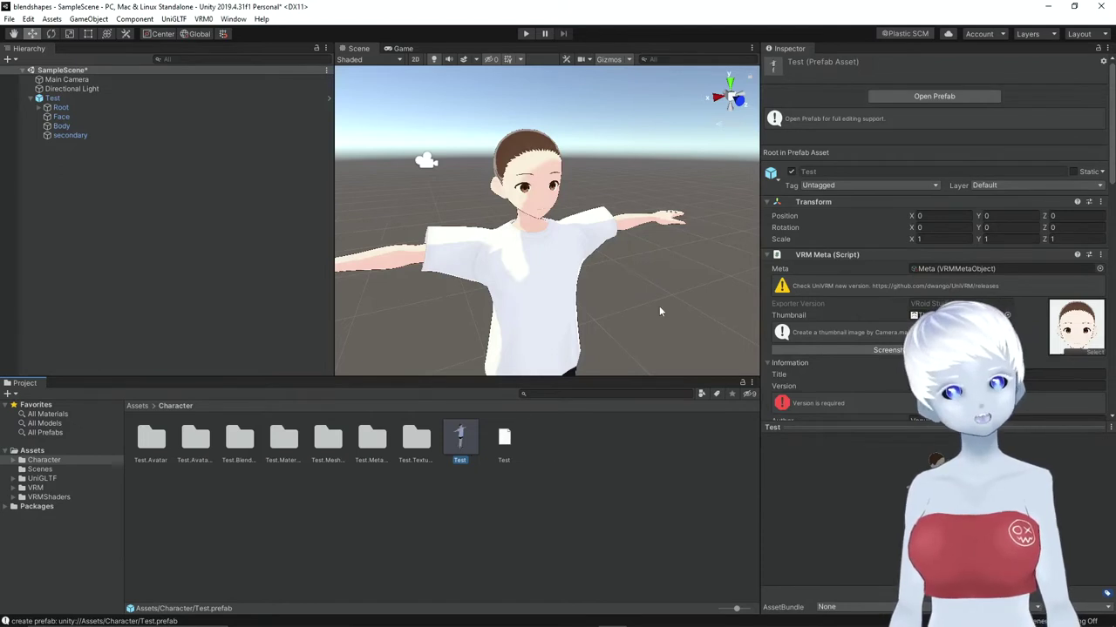
{"action": "scroll", "coordinate": [592, 326], "scroll_direction": "down", "scroll_amount": 4}
{"action": "left_click", "coordinate": [540, 257]}
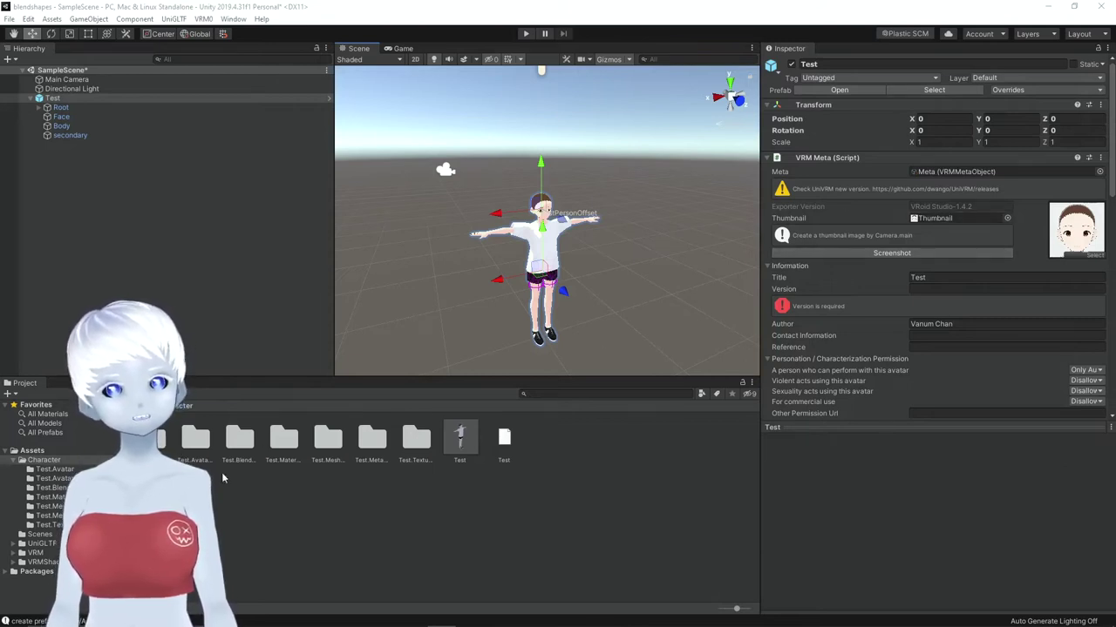
{"action": "scroll", "coordinate": [887, 255], "scroll_direction": "down", "scroll_amount": 10}
{"action": "scroll", "coordinate": [880, 200], "scroll_direction": "up", "scroll_amount": 3}
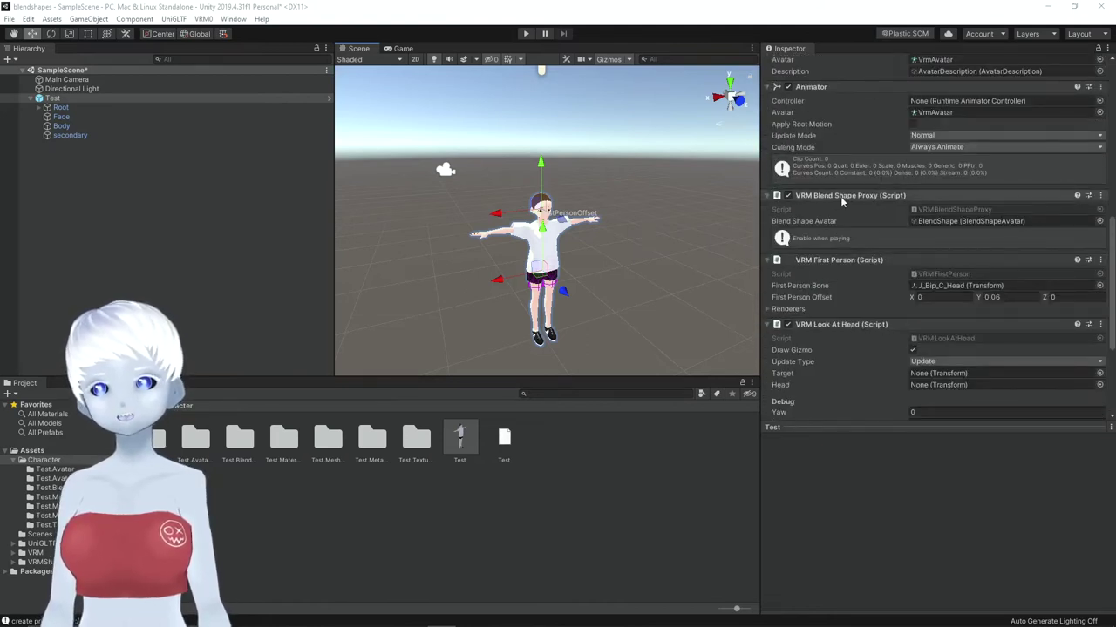
- Open the BlendShape avatar and preview the A, I, U, Blink_L, O, Surprised and Blink_R clips
{"action": "double_click", "coordinate": [941, 219]}
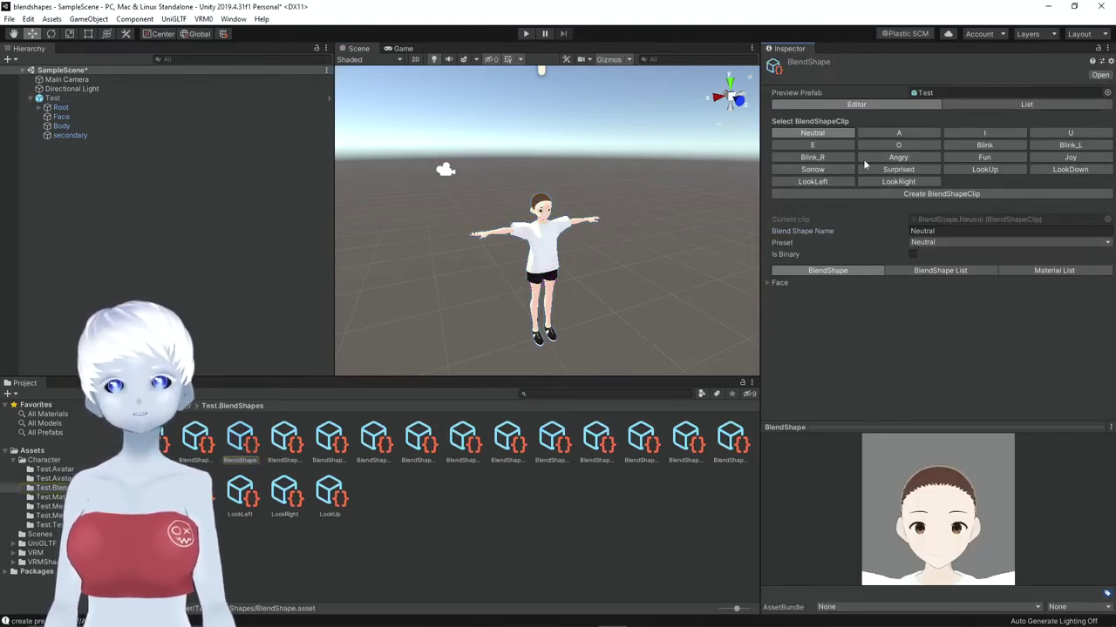
{"action": "left_click", "coordinate": [907, 133]}
{"action": "left_click", "coordinate": [996, 134]}
{"action": "left_click", "coordinate": [1048, 135]}
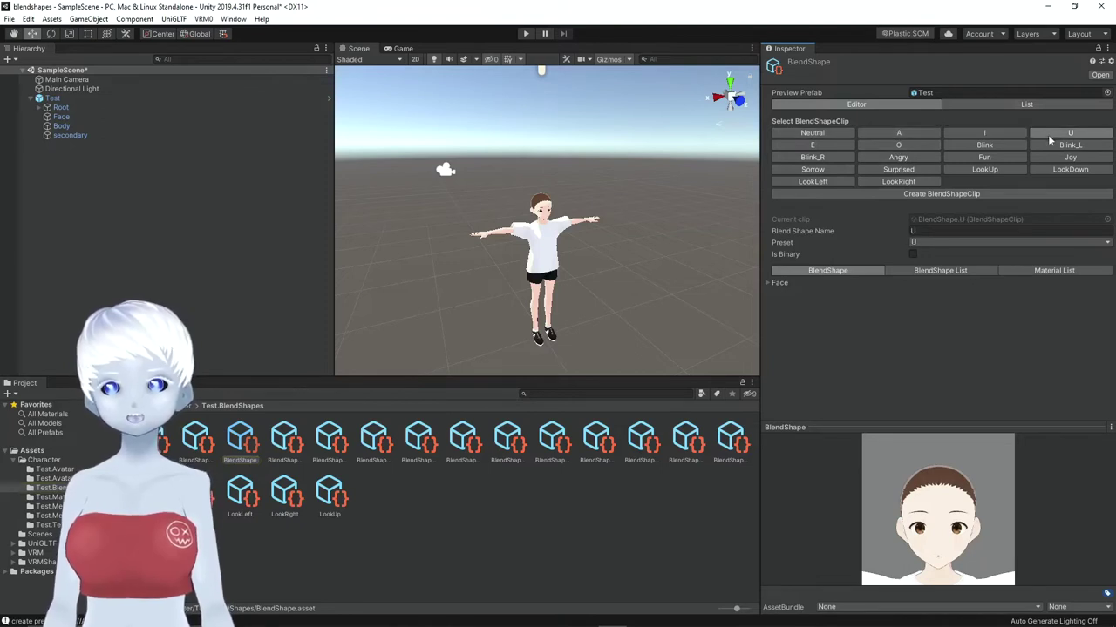
{"action": "left_click", "coordinate": [1054, 145]}
{"action": "left_click", "coordinate": [932, 144]}
{"action": "left_click", "coordinate": [897, 169]}
{"action": "left_click", "coordinate": [812, 157]}
- Preview the Sorrow, LookLeft, LookRight, Neutral, LookUp and LookDown clips
{"action": "left_click", "coordinate": [813, 169]}
{"action": "left_click", "coordinate": [813, 182]}
{"action": "left_click", "coordinate": [898, 182]}
{"action": "left_click", "coordinate": [996, 170]}
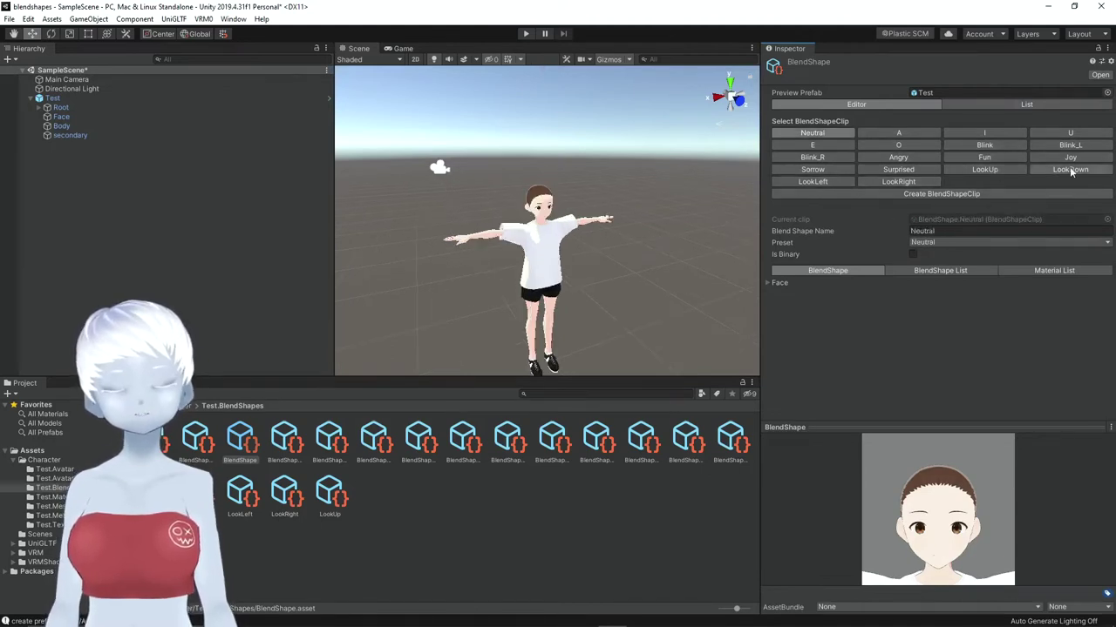
{"action": "left_click", "coordinate": [837, 183]}
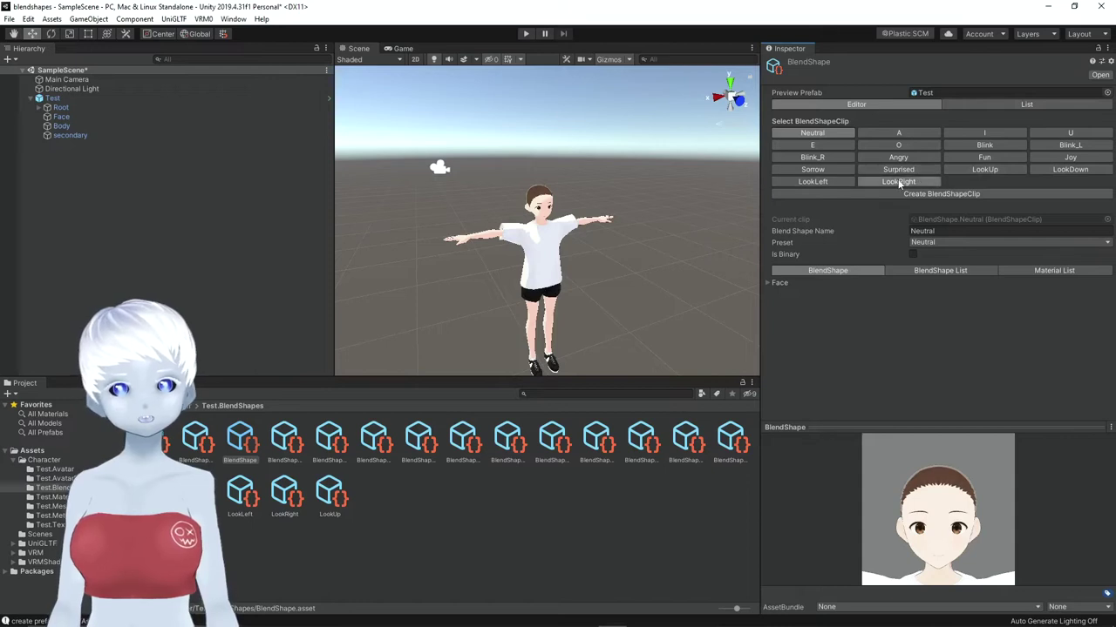
{"action": "left_click", "coordinate": [986, 172]}
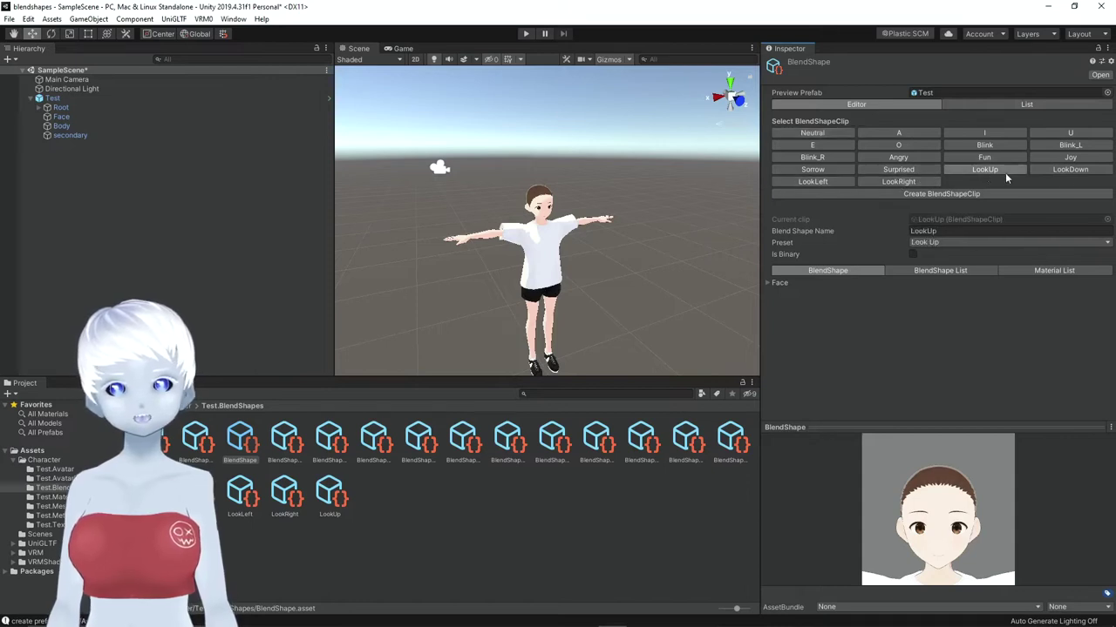
{"action": "left_click", "coordinate": [1060, 170]}
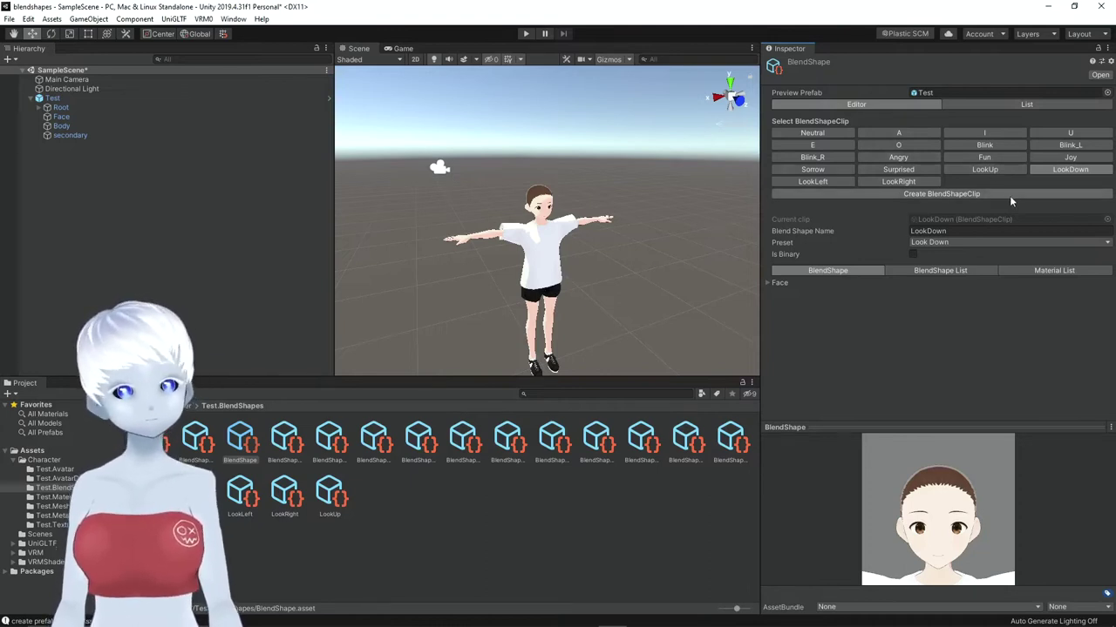
- Select the Fun clip and expand its Face sliders, showing Fcl_ALL_Fun at 100
{"action": "left_click", "coordinate": [968, 159]}
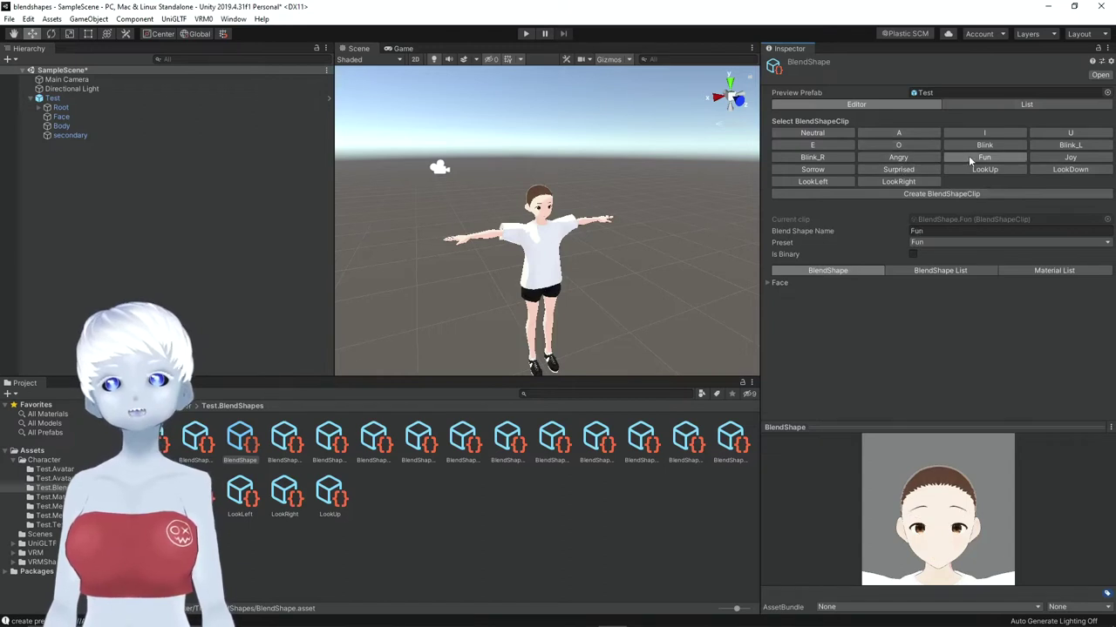
{"action": "left_click", "coordinate": [765, 284]}
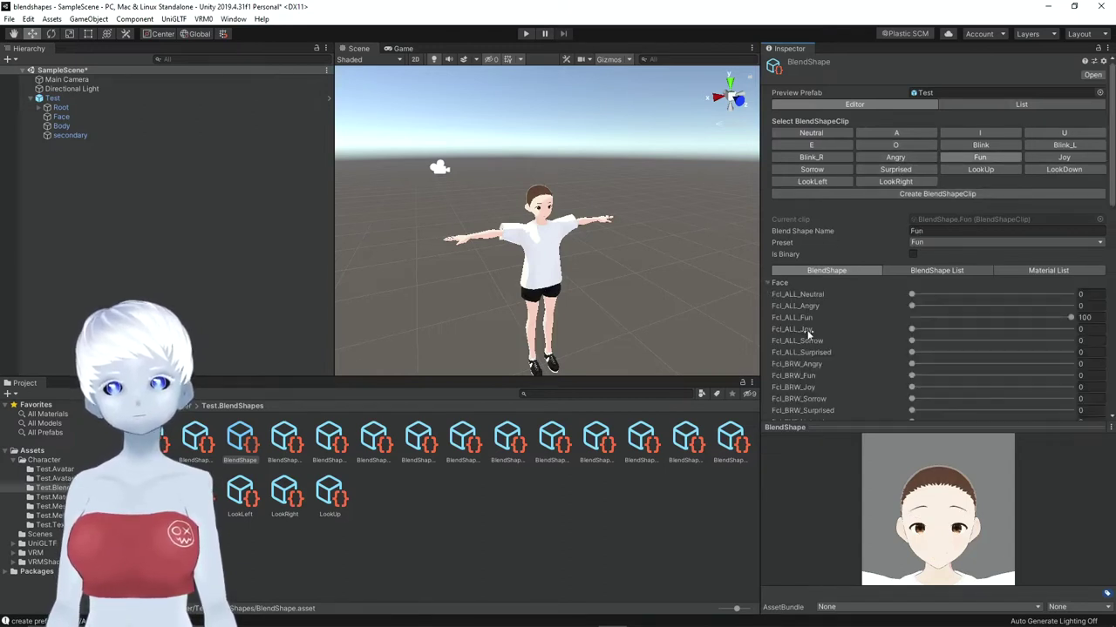
{"action": "scroll", "coordinate": [806, 333], "scroll_direction": "down", "scroll_amount": 5}
{"action": "scroll", "coordinate": [848, 340], "scroll_direction": "up", "scroll_amount": 10}
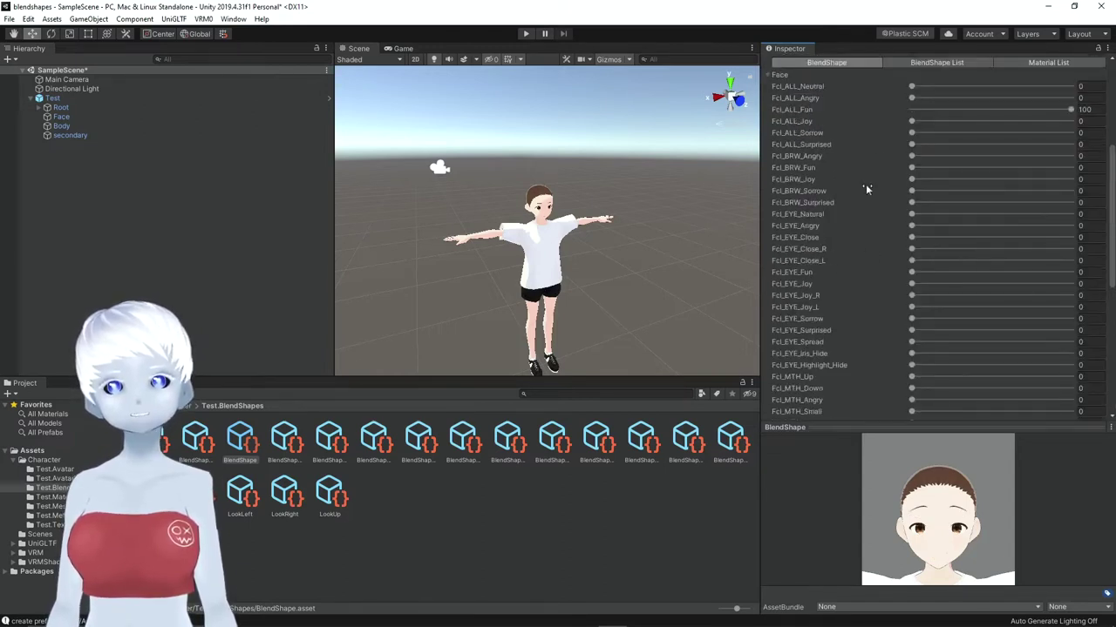
{"action": "scroll", "coordinate": [872, 304], "scroll_direction": "down", "scroll_amount": 6}
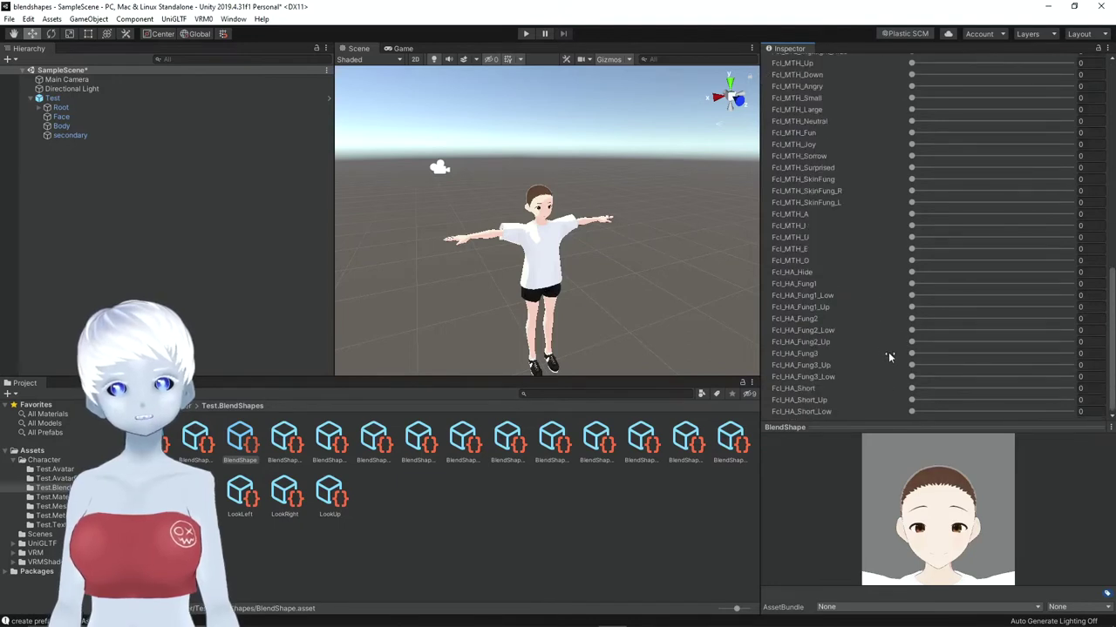
{"action": "scroll", "coordinate": [889, 353], "scroll_direction": "up", "scroll_amount": 10}
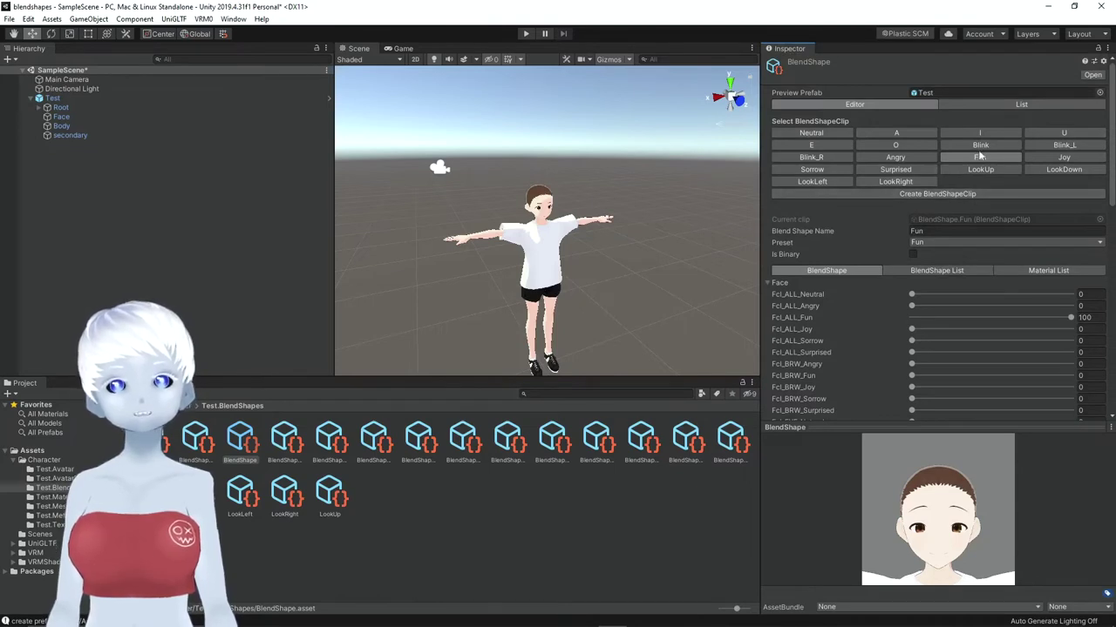
{"action": "scroll", "coordinate": [975, 316], "scroll_direction": "down", "scroll_amount": 5}
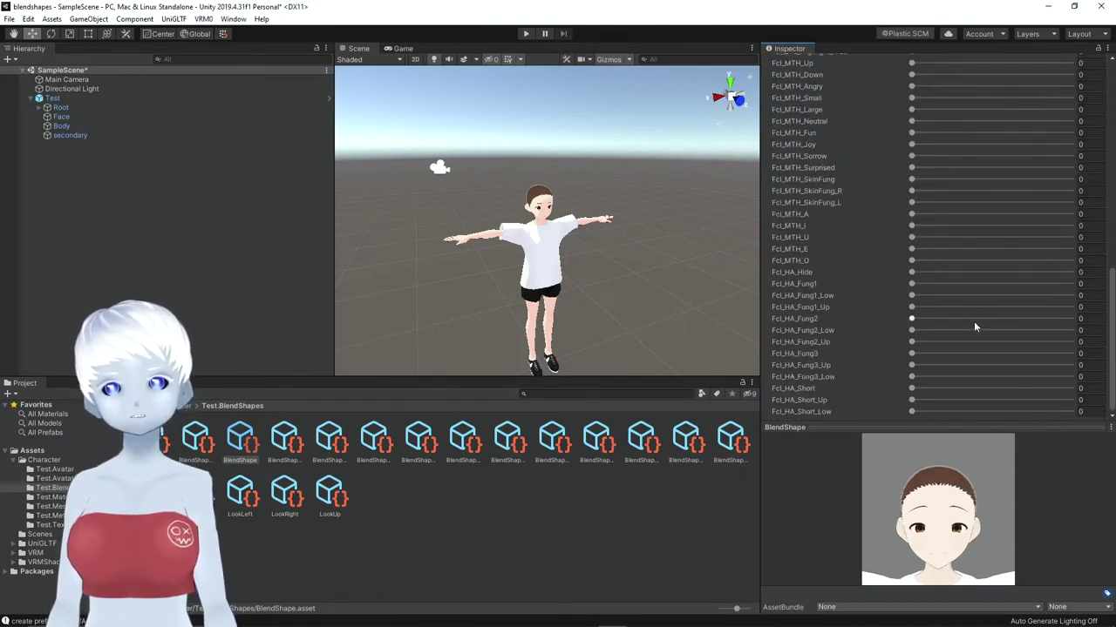
{"action": "scroll", "coordinate": [974, 321], "scroll_direction": "up", "scroll_amount": 5}
- Save a new BlendShape clip as 'zwinker', select it, and expand its Face sliders
{"action": "left_click", "coordinate": [899, 196]}
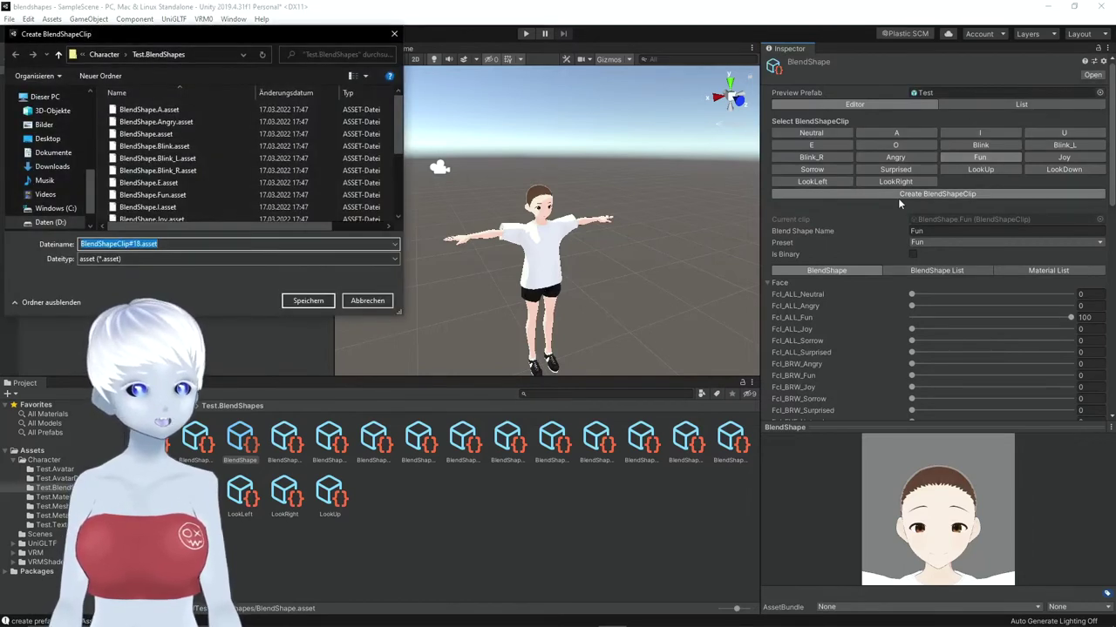
{"action": "type", "text": "zwinker"}
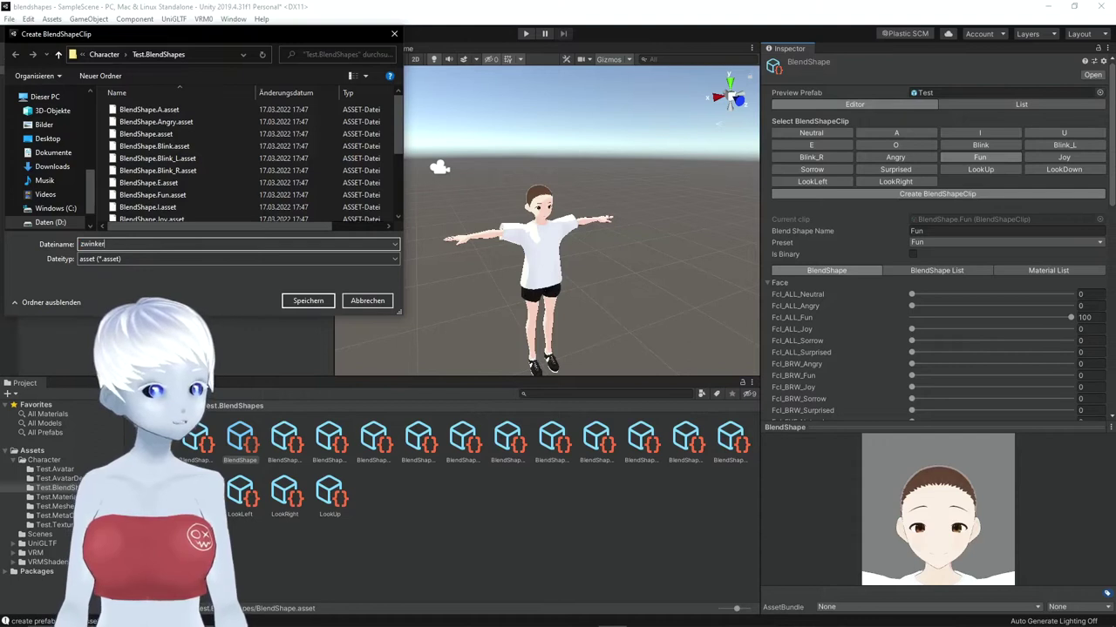
{"action": "key", "text": "Return"}
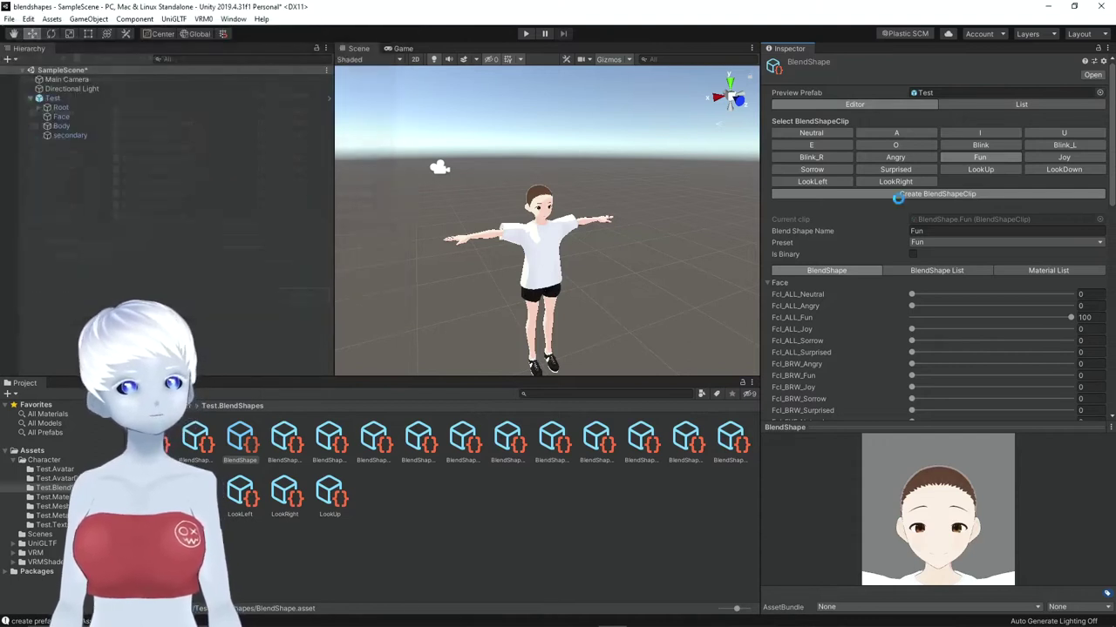
{"action": "left_click", "coordinate": [982, 182]}
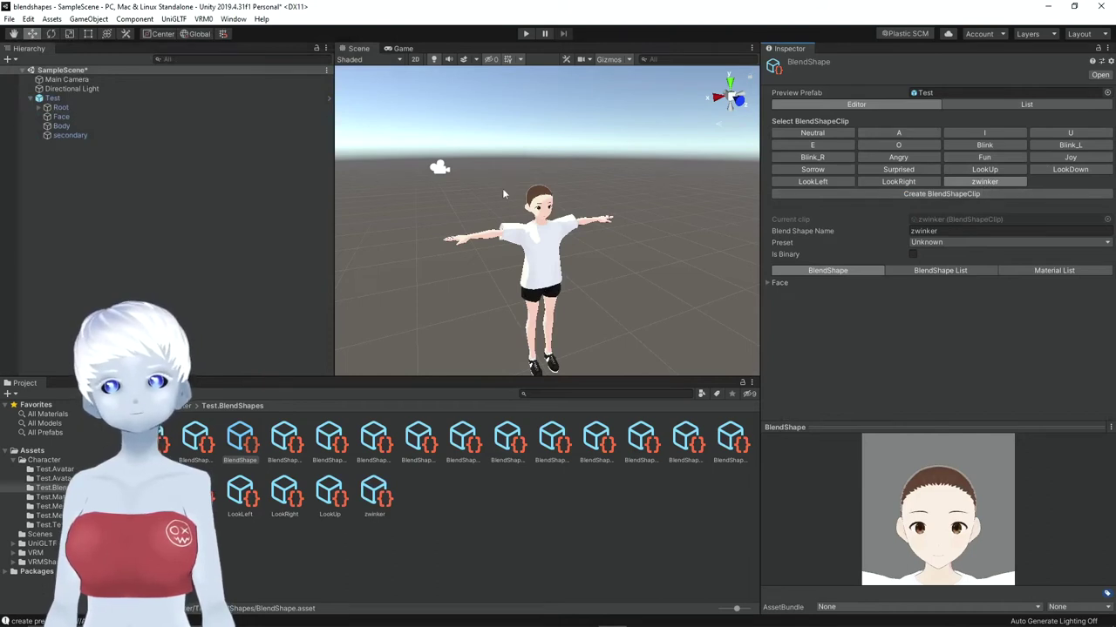
{"action": "left_click", "coordinate": [768, 283]}
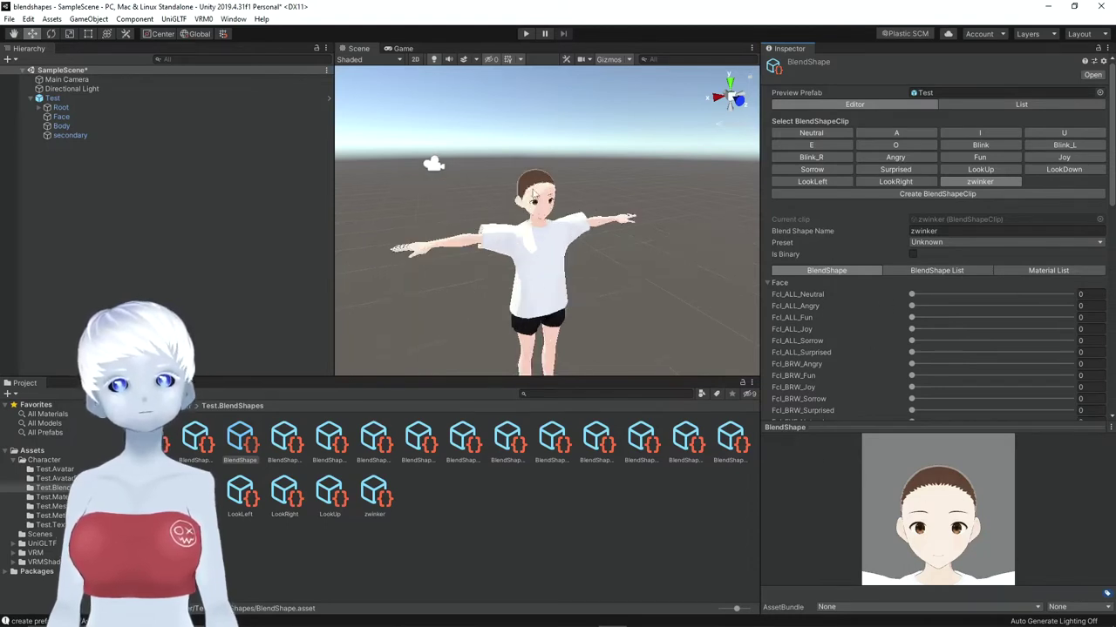
{"action": "scroll", "coordinate": [517, 154], "scroll_direction": "up", "scroll_amount": 5}
{"action": "scroll", "coordinate": [517, 154], "scroll_direction": "down", "scroll_amount": 3}
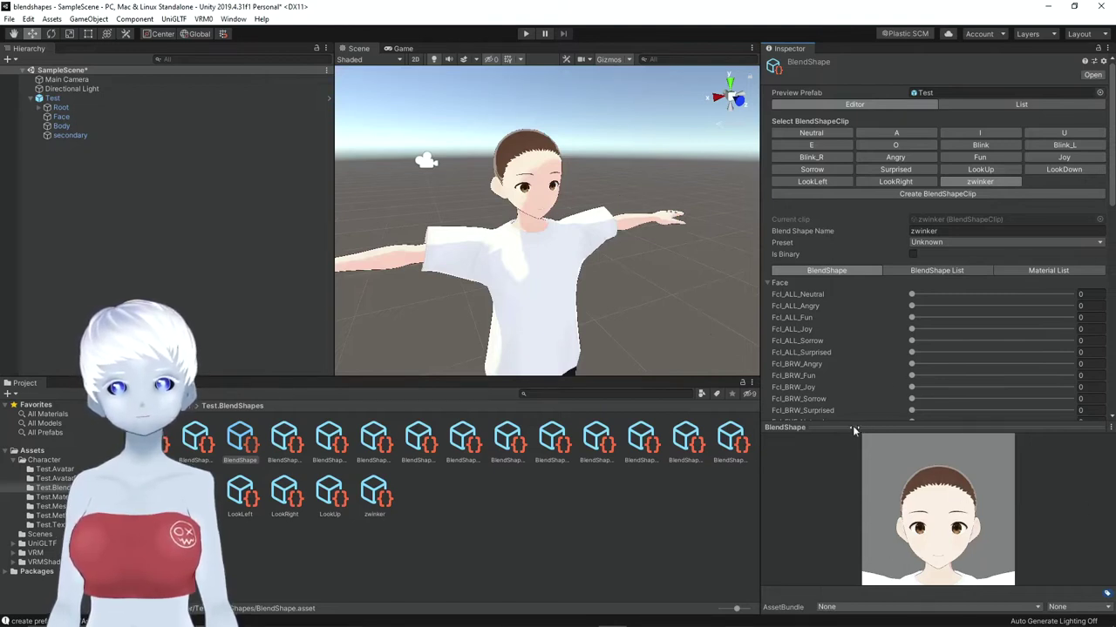
{"action": "left_click_drag", "start_coordinate": [857, 420], "coordinate": [845, 576]}
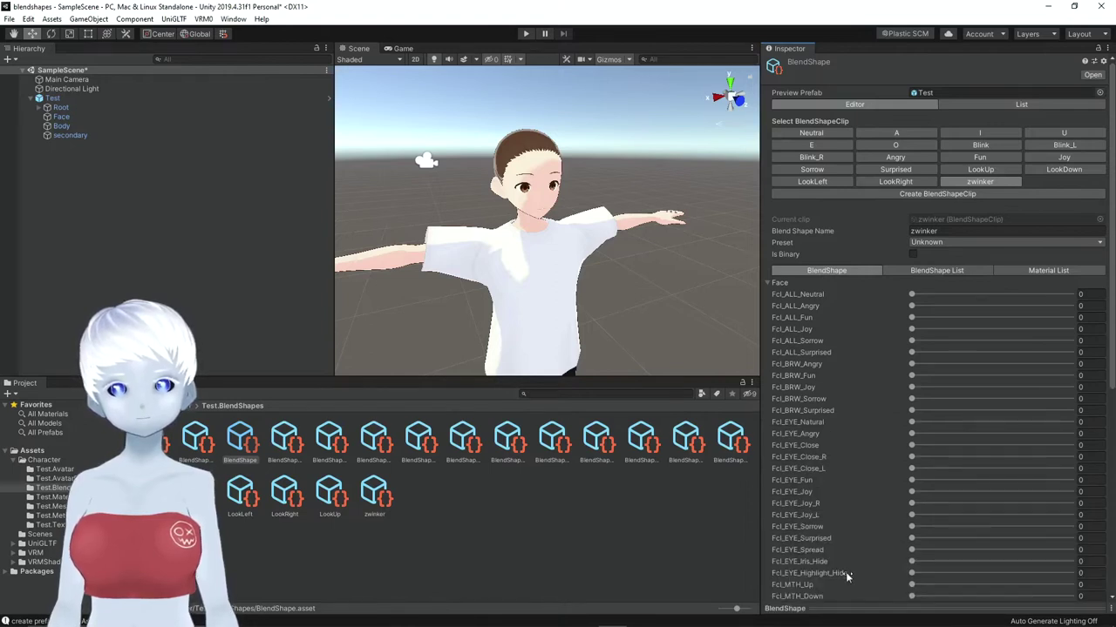
{"action": "mouse_move", "coordinate": [876, 605]}
{"action": "left_mouse_down"}
{"action": "mouse_move", "coordinate": [877, 437]}
{"action": "mouse_move", "coordinate": [880, 567]}
{"action": "mouse_move", "coordinate": [890, 453]}
{"action": "left_mouse_up"}
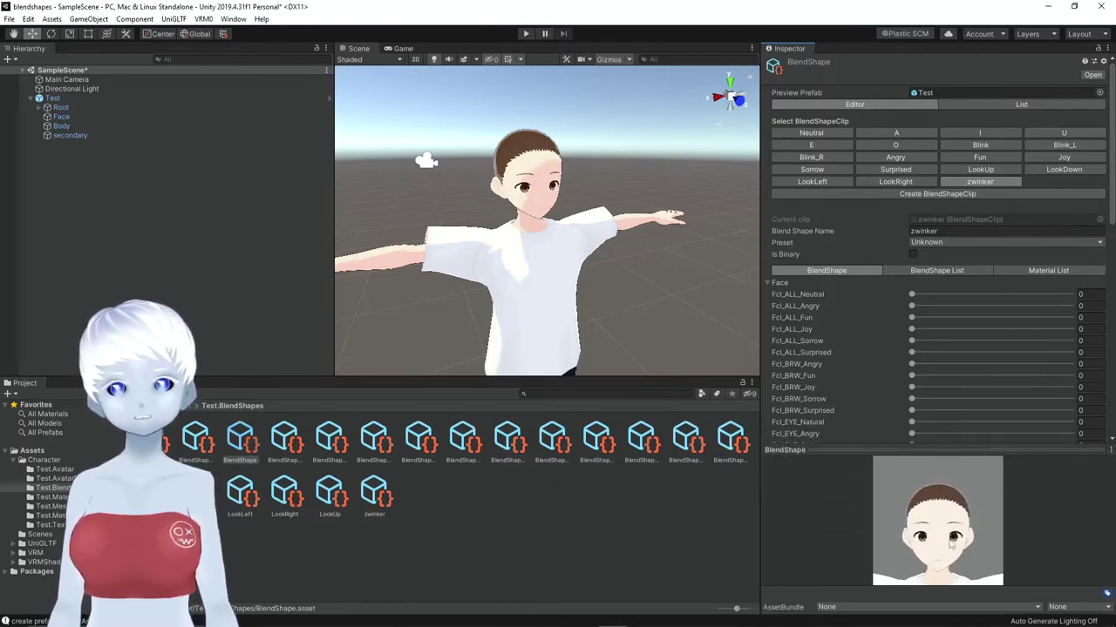
- Set Fcl_EYE_Joy_R to 100 for a right-eye wink, returning the wrong-eye slider to 0
{"action": "scroll", "coordinate": [889, 378], "scroll_direction": "down", "scroll_amount": 5}
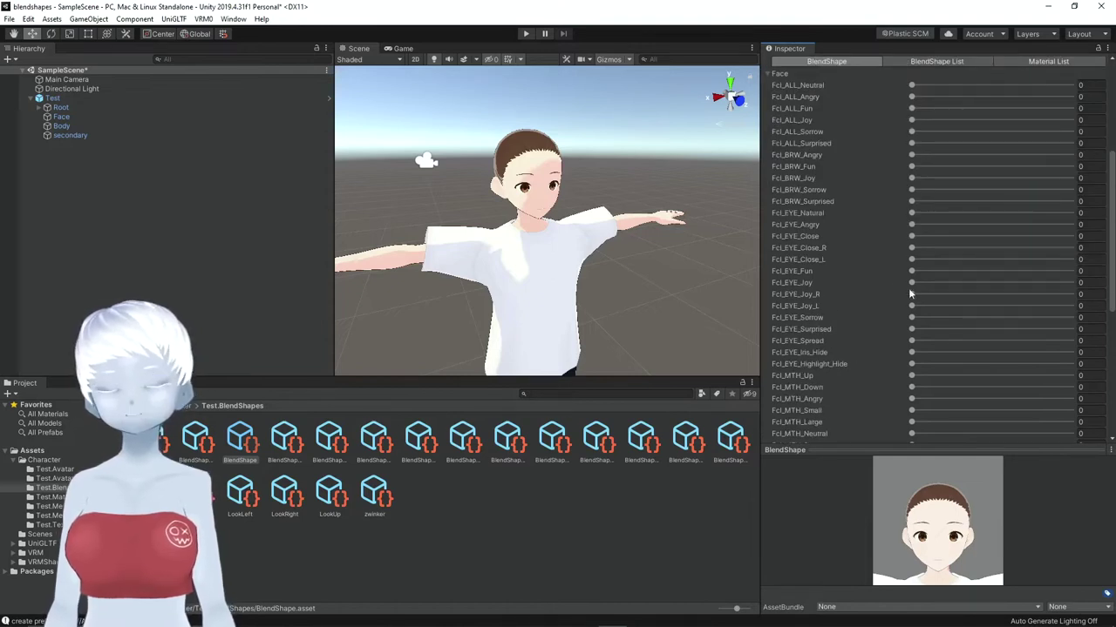
{"action": "mouse_move", "coordinate": [912, 294]}
{"action": "left_mouse_down"}
{"action": "mouse_move", "coordinate": [1062, 296]}
{"action": "mouse_move", "coordinate": [852, 294]}
{"action": "left_mouse_up"}
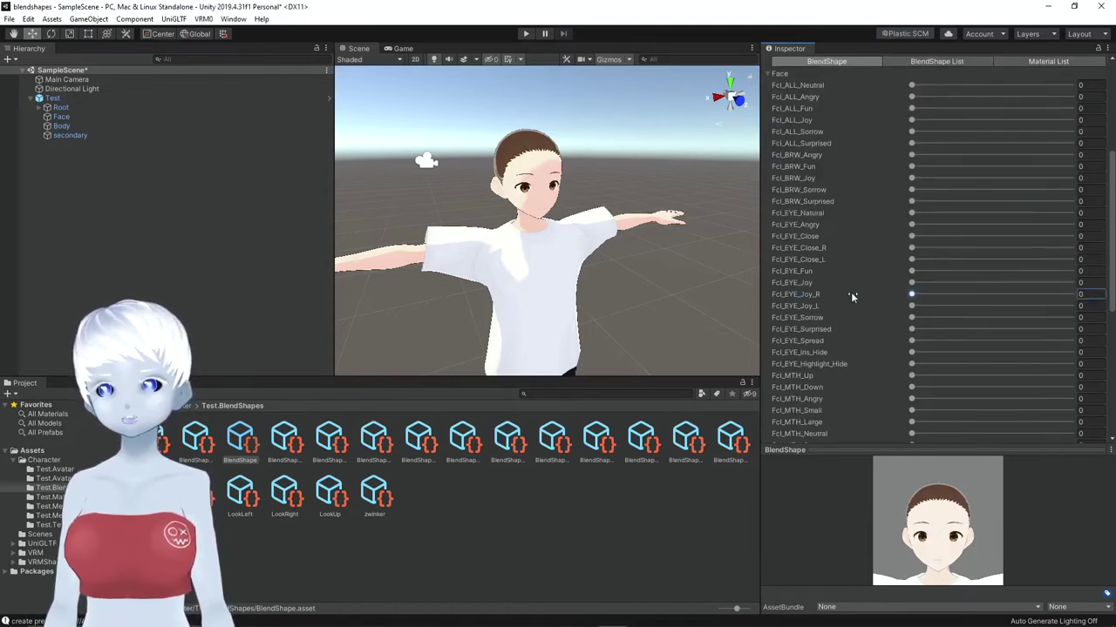
{"action": "left_click_drag", "start_coordinate": [917, 304], "coordinate": [898, 293]}
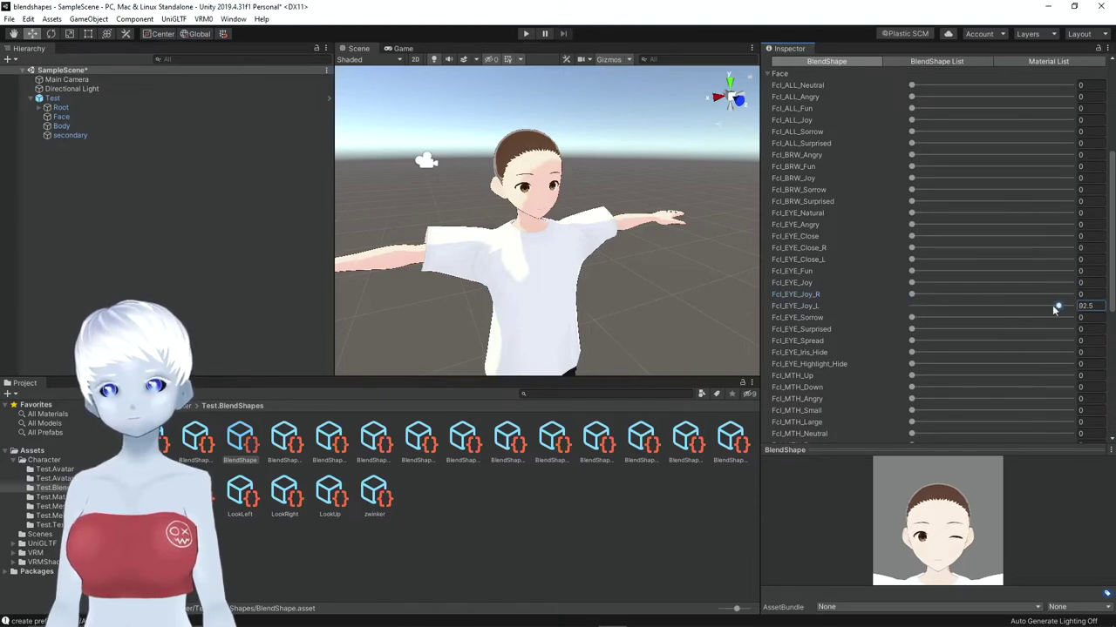
{"action": "left_click", "coordinate": [916, 294]}
{"action": "mouse_move", "coordinate": [1004, 299]}
{"action": "left_mouse_down"}
{"action": "mouse_move", "coordinate": [929, 294]}
{"action": "mouse_move", "coordinate": [1073, 295]}
{"action": "left_mouse_up"}
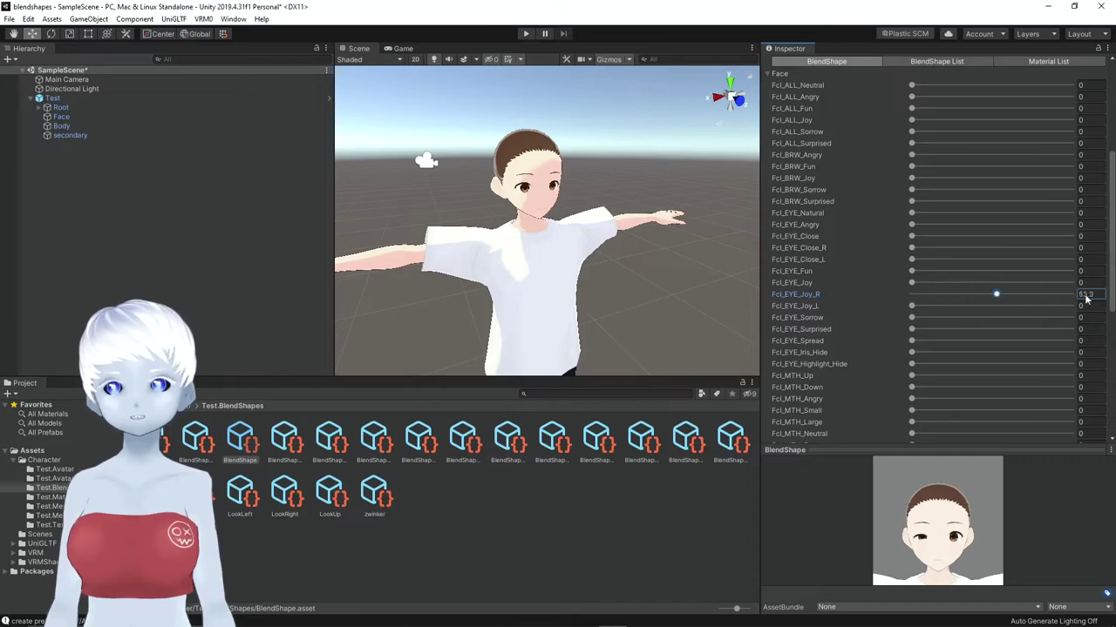
- Add a slight smile with Fcl_MTH_Fun at 35.1 and Fcl_MTH_Up at 5.1
{"action": "scroll", "coordinate": [980, 384], "scroll_direction": "down", "scroll_amount": 10}
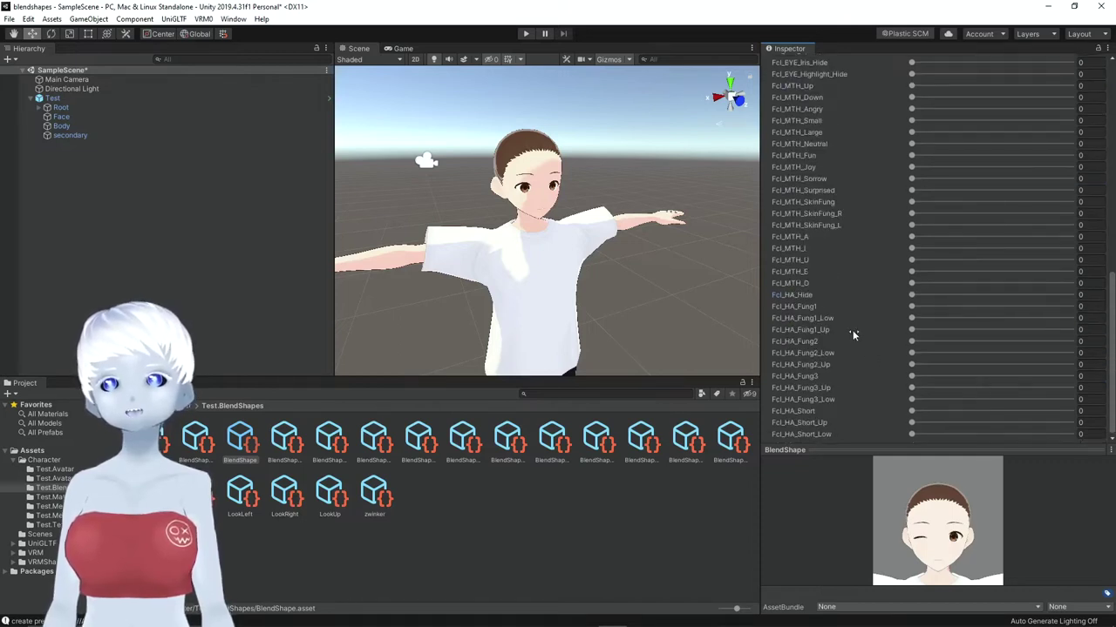
{"action": "scroll", "coordinate": [856, 270], "scroll_direction": "up", "scroll_amount": 5}
{"action": "scroll", "coordinate": [856, 270], "scroll_direction": "up", "scroll_amount": 5}
{"action": "scroll", "coordinate": [855, 268], "scroll_direction": "up", "scroll_amount": 3}
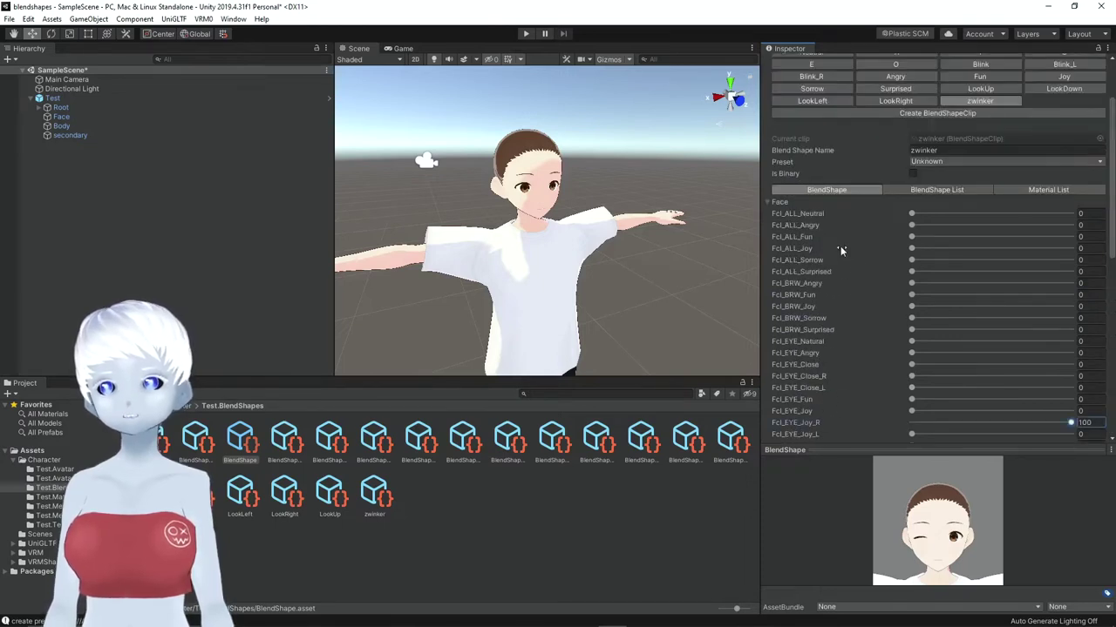
{"action": "scroll", "coordinate": [782, 366], "scroll_direction": "down", "scroll_amount": 3}
{"action": "scroll", "coordinate": [784, 379], "scroll_direction": "down", "scroll_amount": 5}
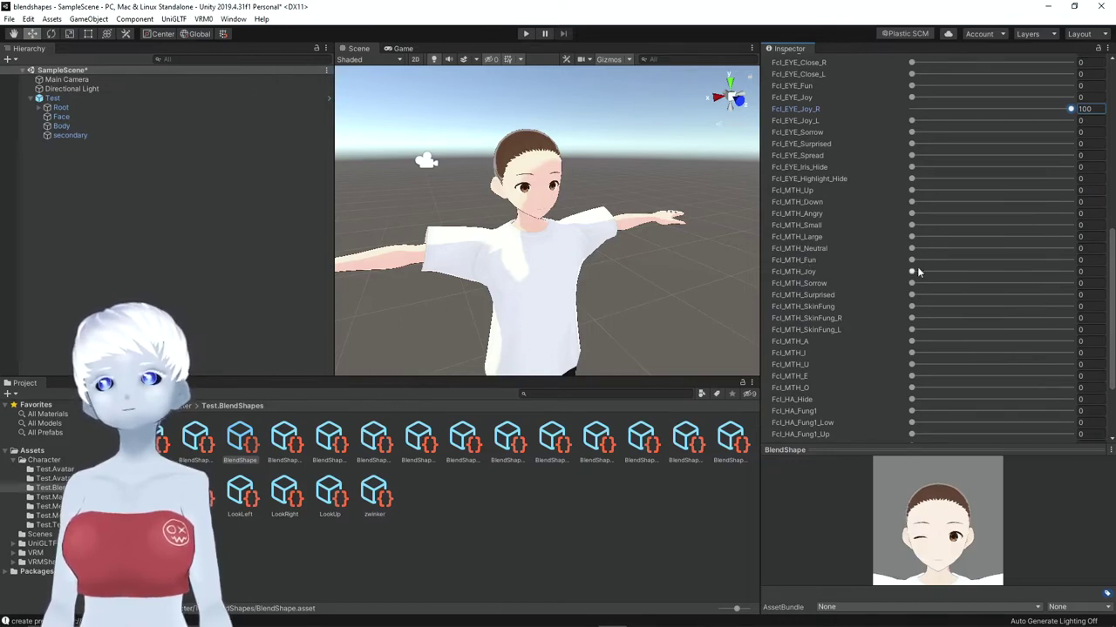
{"action": "left_click_drag", "start_coordinate": [912, 260], "coordinate": [974, 267]}
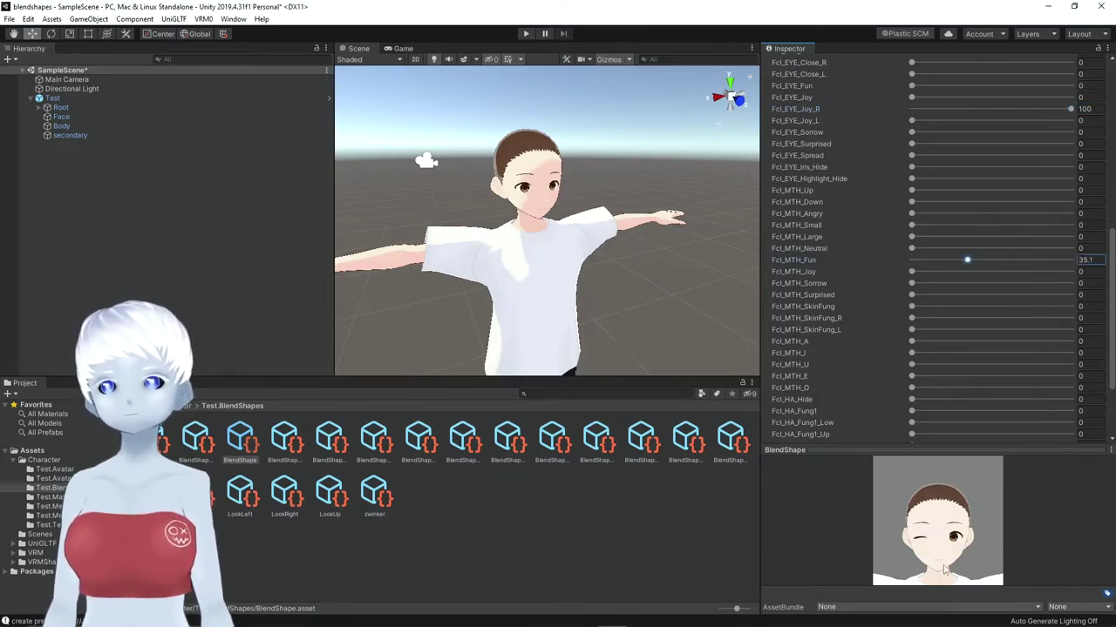
{"action": "scroll", "coordinate": [969, 390], "scroll_direction": "down", "scroll_amount": 3}
{"action": "scroll", "coordinate": [969, 391], "scroll_direction": "up", "scroll_amount": 6}
{"action": "left_click_drag", "start_coordinate": [911, 294], "coordinate": [920, 297]}
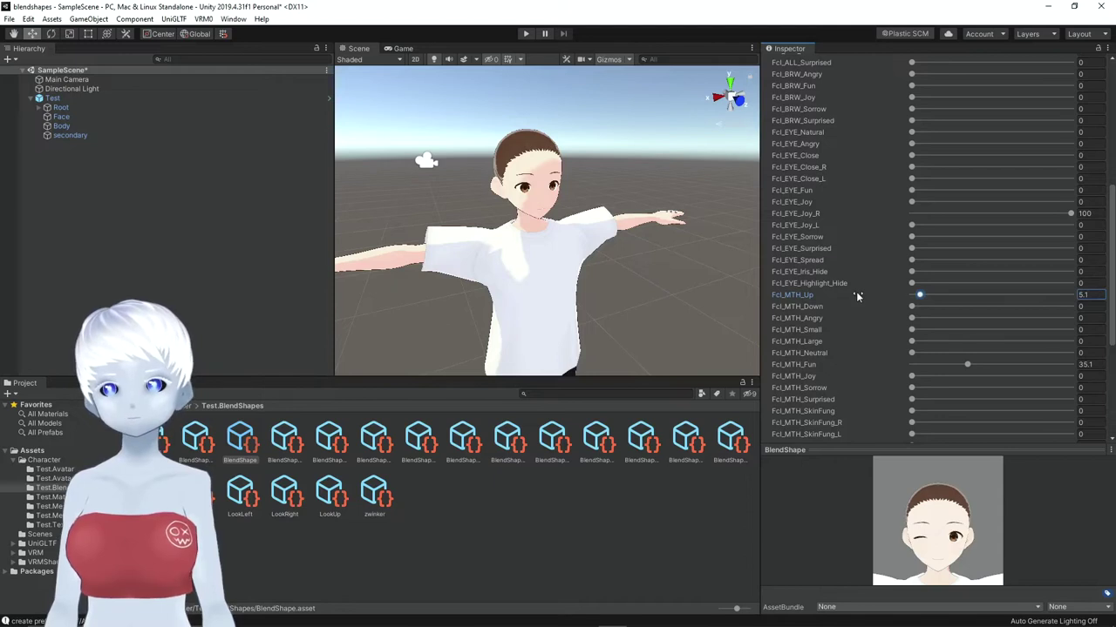
{"action": "scroll", "coordinate": [892, 398], "scroll_direction": "up", "scroll_amount": 8}
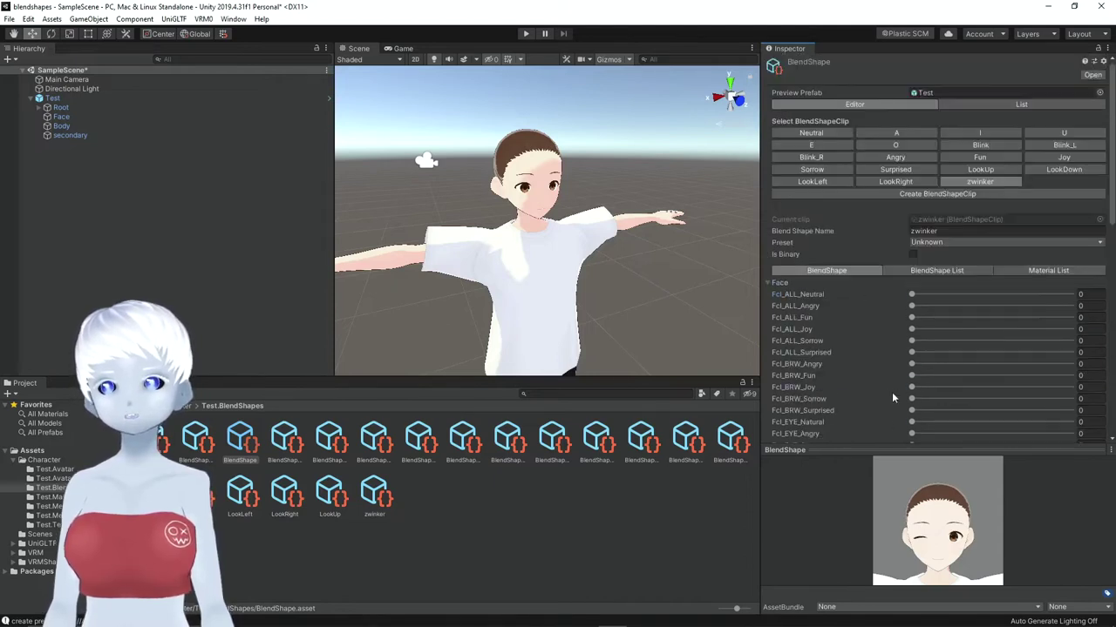
- Create a new BlendShape clip named 'zombi', select it, and expand its Face sliders
{"action": "left_click", "coordinate": [992, 196]}
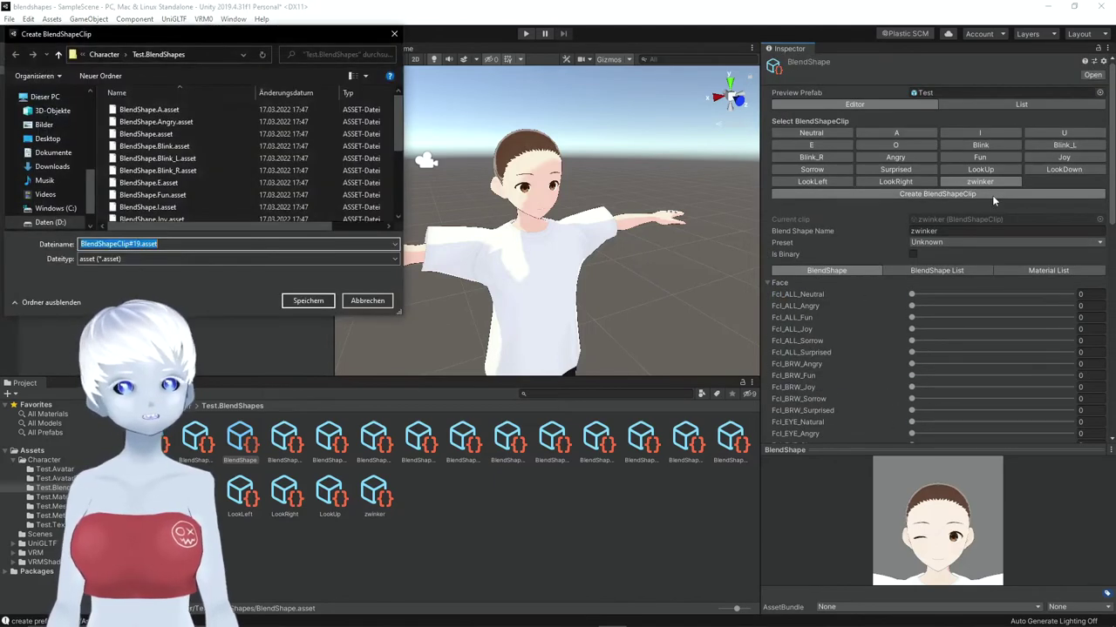
{"action": "type", "text": "z"}
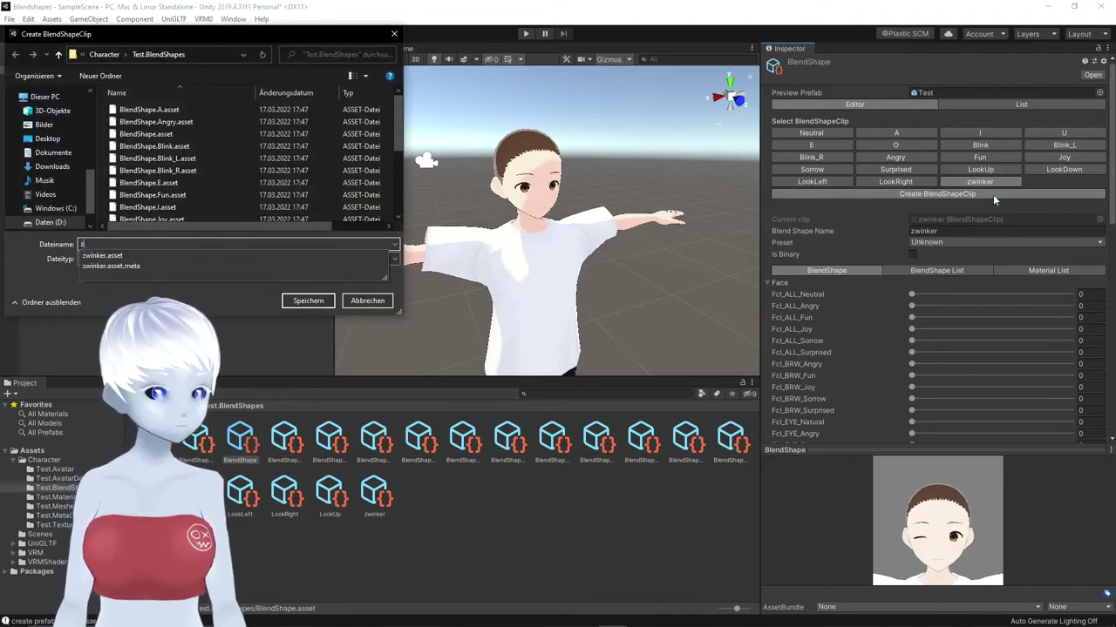
{"action": "type", "text": "ornbi"}
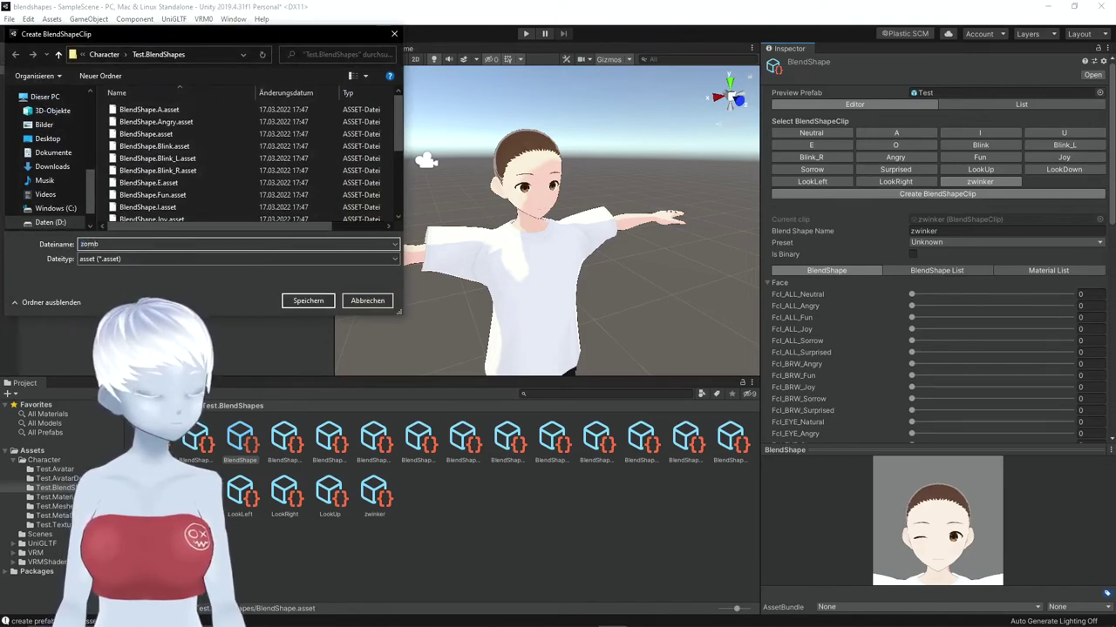
{"action": "key", "text": "Return"}
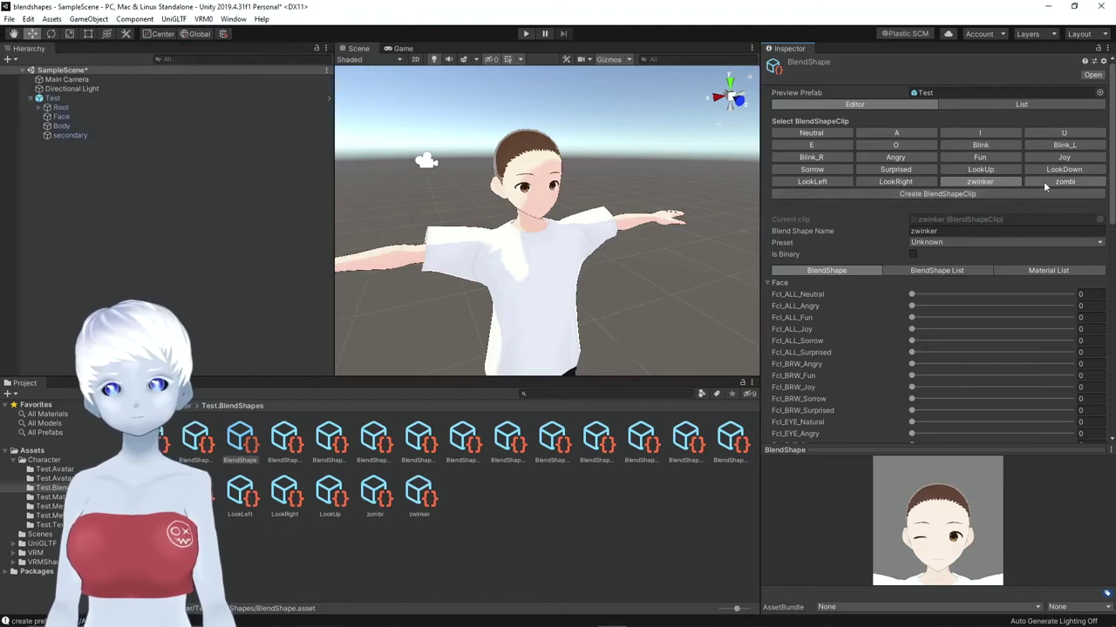
{"action": "left_click", "coordinate": [1043, 181]}
{"action": "left_click", "coordinate": [774, 284]}
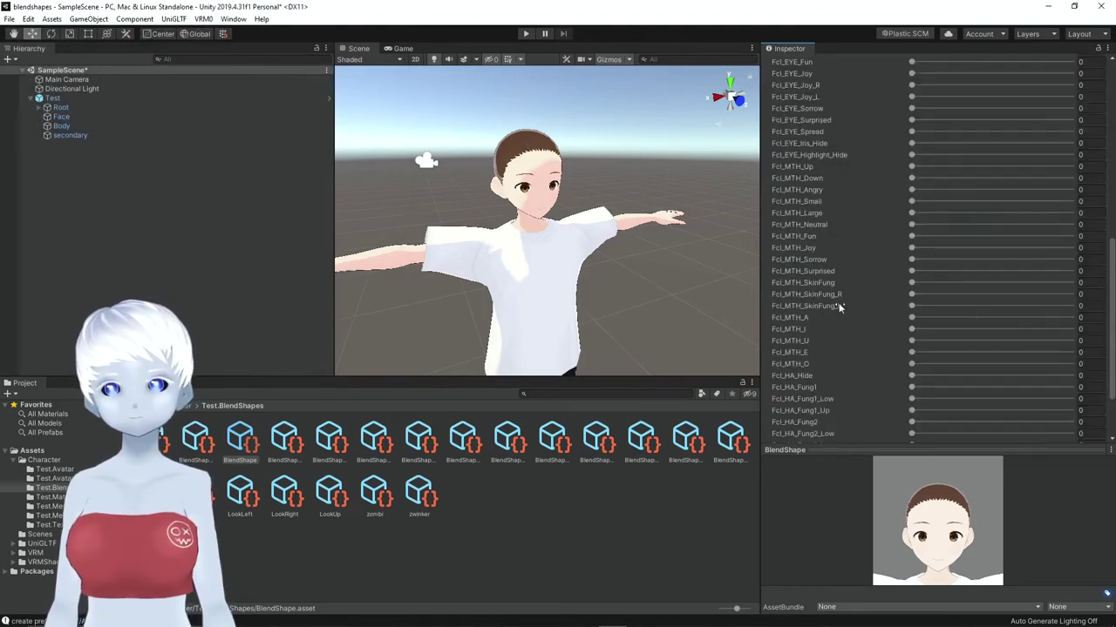
{"action": "scroll", "coordinate": [838, 305], "scroll_direction": "down", "scroll_amount": 3}
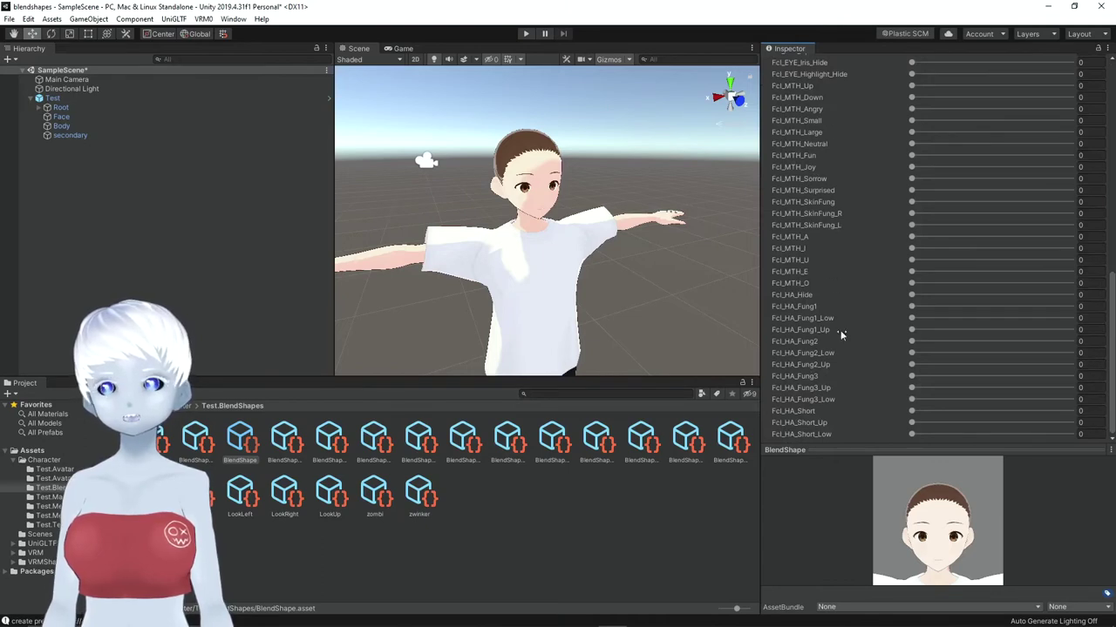
{"action": "scroll", "coordinate": [836, 304], "scroll_direction": "up", "scroll_amount": 3}
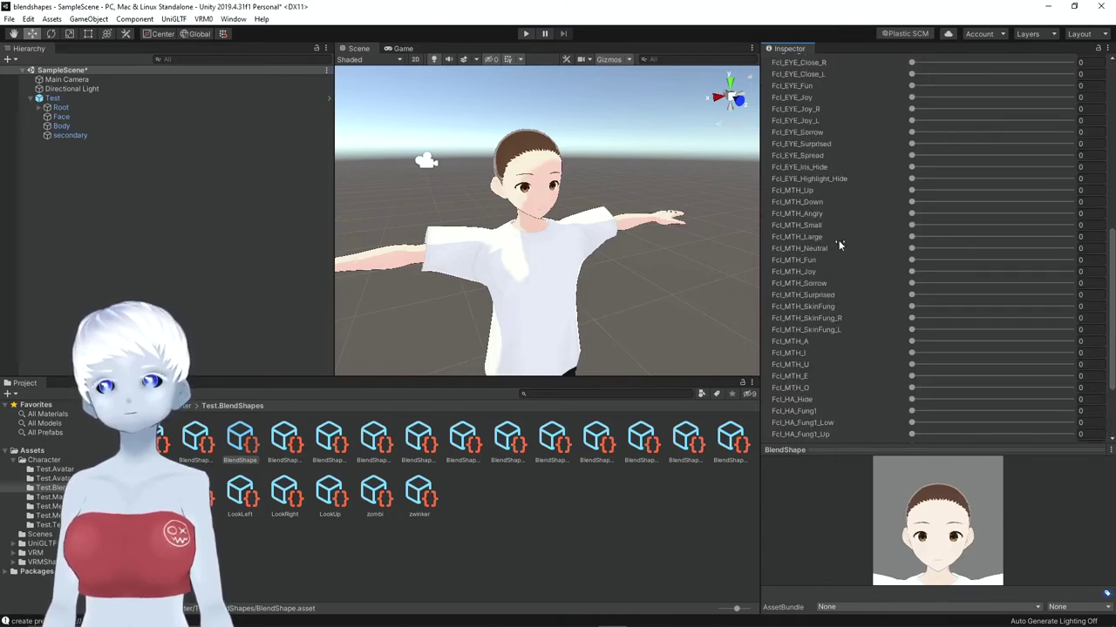
{"action": "scroll", "coordinate": [889, 168], "scroll_direction": "up", "scroll_amount": 3}
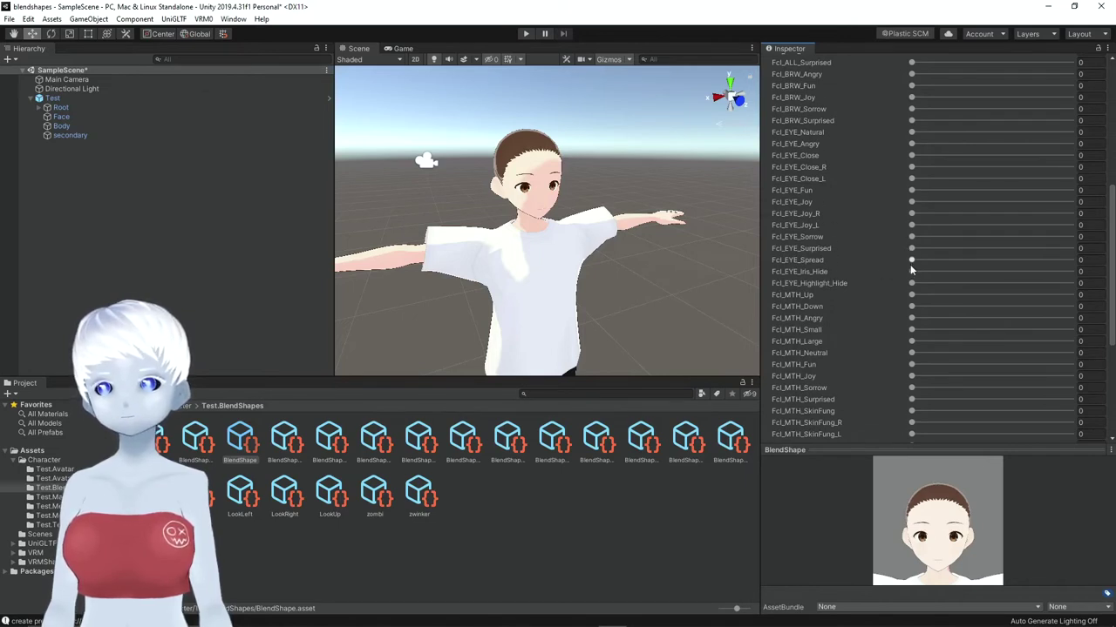
- Set Fcl_EYE_Iris_Hide and Fcl_EYE_Highlight_Hide to 100 to blank the eyes
{"action": "left_click_drag", "start_coordinate": [912, 273], "coordinate": [1070, 271]}
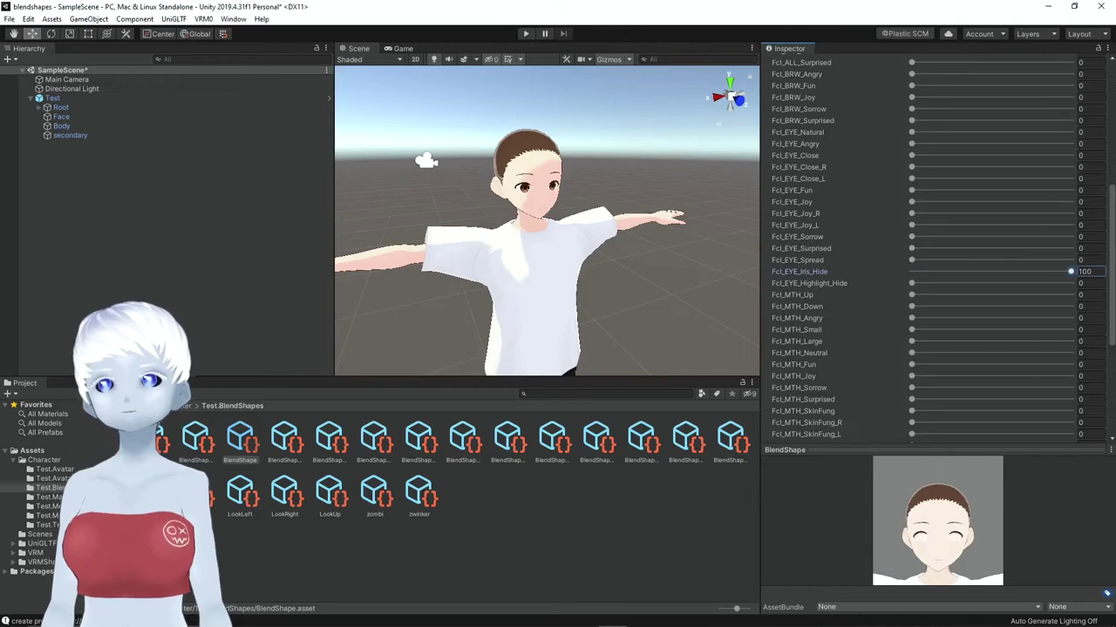
{"action": "left_click_drag", "start_coordinate": [912, 283], "coordinate": [1070, 284]}
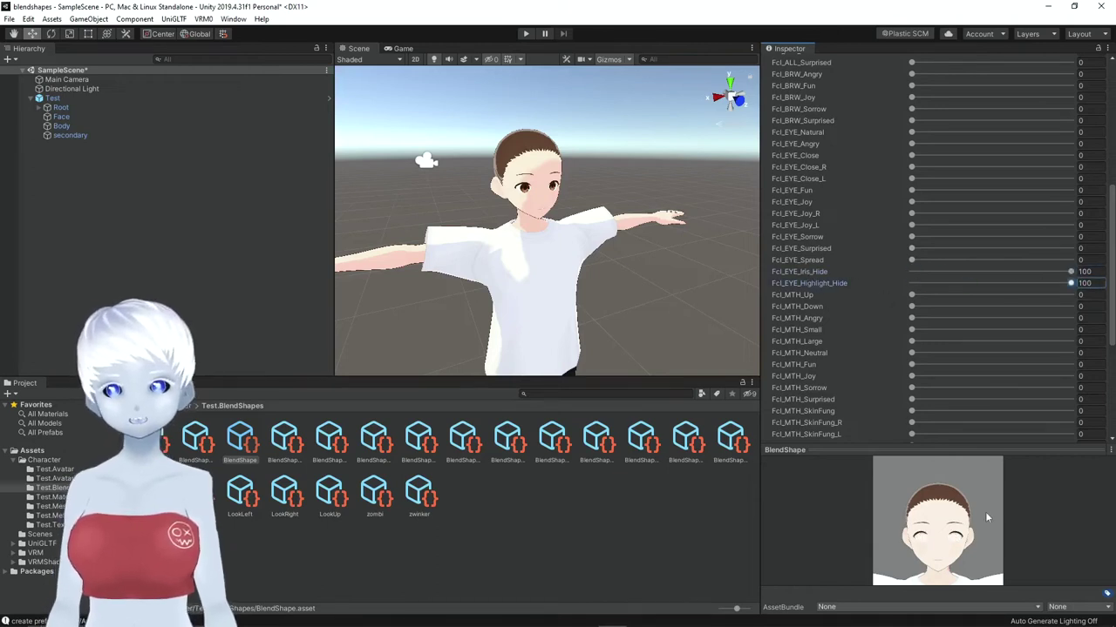
{"action": "scroll", "coordinate": [862, 374], "scroll_direction": "up", "scroll_amount": 5}
{"action": "scroll", "coordinate": [827, 261], "scroll_direction": "down", "scroll_amount": 3}
{"action": "scroll", "coordinate": [832, 265], "scroll_direction": "down", "scroll_amount": 3}
{"action": "scroll", "coordinate": [837, 166], "scroll_direction": "up", "scroll_amount": 6}
{"action": "scroll", "coordinate": [864, 265], "scroll_direction": "down", "scroll_amount": 5}
- Open the mouth with Fcl_MTH_A 100 and Fcl_MTH_O 37.1, and add fangs with Fcl_HA_Fung2 100
{"action": "mouse_move", "coordinate": [908, 203]}
{"action": "left_mouse_down"}
{"action": "mouse_move", "coordinate": [1002, 205]}
{"action": "mouse_move", "coordinate": [847, 222]}
{"action": "left_mouse_up"}
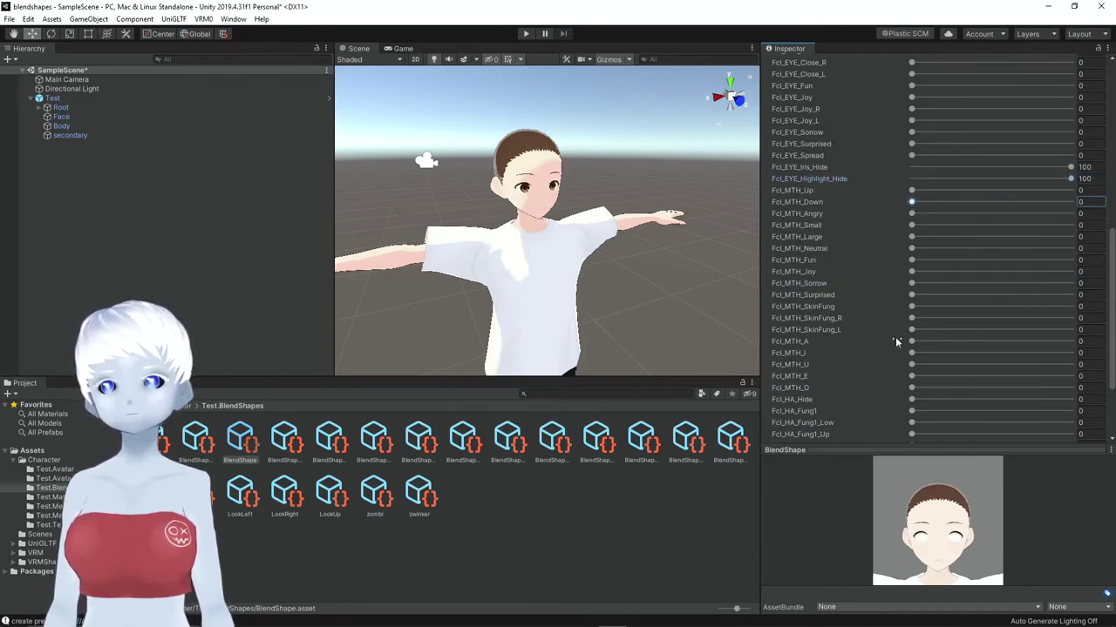
{"action": "left_click_drag", "start_coordinate": [912, 342], "coordinate": [953, 345]}
{"action": "left_click_drag", "start_coordinate": [1021, 351], "coordinate": [1083, 357]}
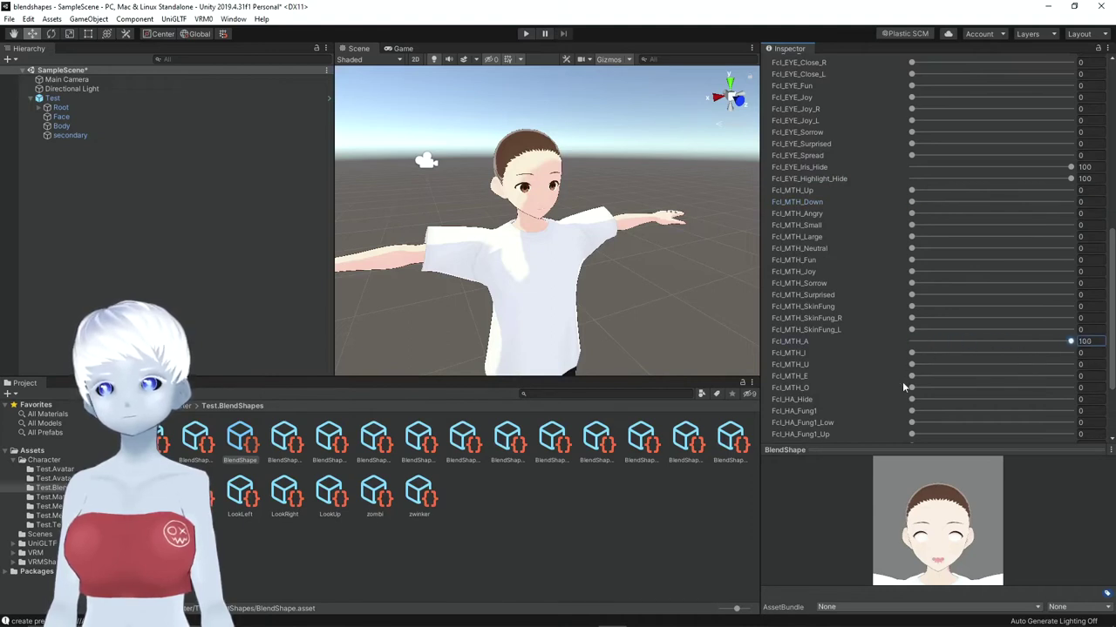
{"action": "left_click_drag", "start_coordinate": [911, 387], "coordinate": [973, 393]}
{"action": "scroll", "coordinate": [911, 373], "scroll_direction": "down", "scroll_amount": 3}
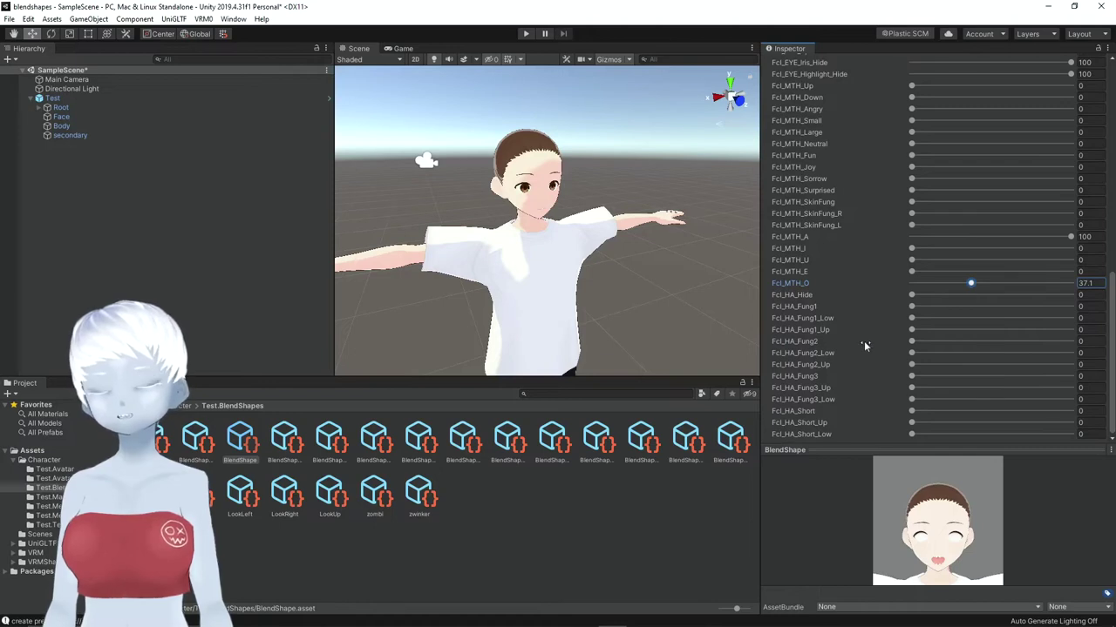
{"action": "left_click_drag", "start_coordinate": [913, 346], "coordinate": [1083, 342]}
- Open the zombi mouth with Fcl_MTH_Large at 44.4, checking it from the side
{"action": "scroll", "coordinate": [925, 534], "scroll_direction": "up", "scroll_amount": 5}
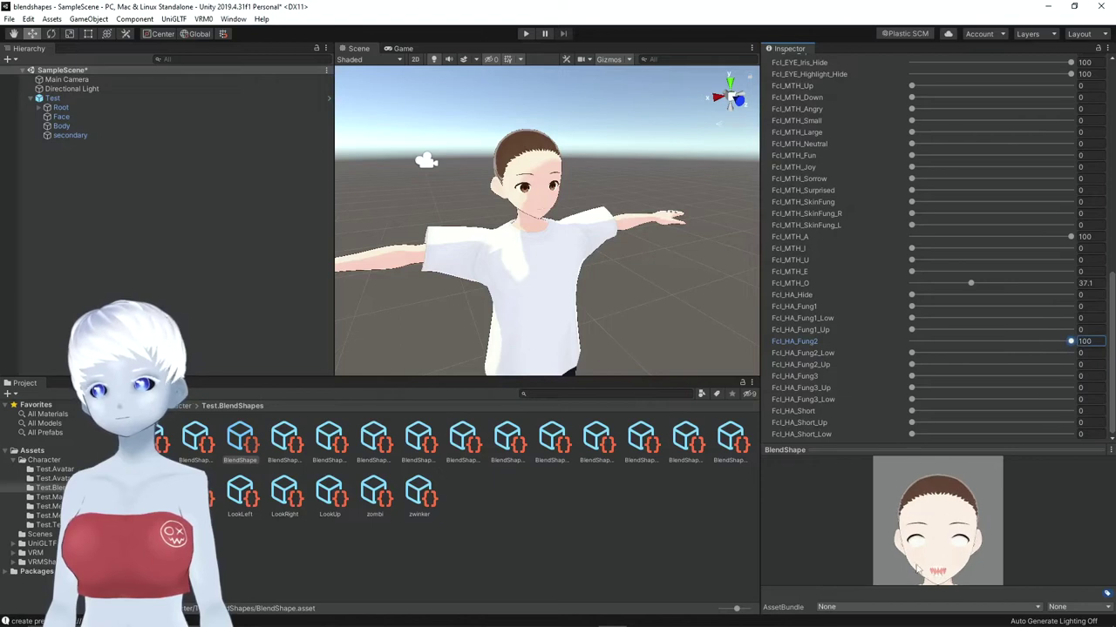
{"action": "middle_click_drag", "start_coordinate": [924, 534], "coordinate": [934, 554]}
{"action": "mouse_move", "coordinate": [933, 554]}
{"action": "left_mouse_down"}
{"action": "mouse_move", "coordinate": [861, 539]}
{"action": "mouse_move", "coordinate": [979, 535]}
{"action": "left_mouse_up"}
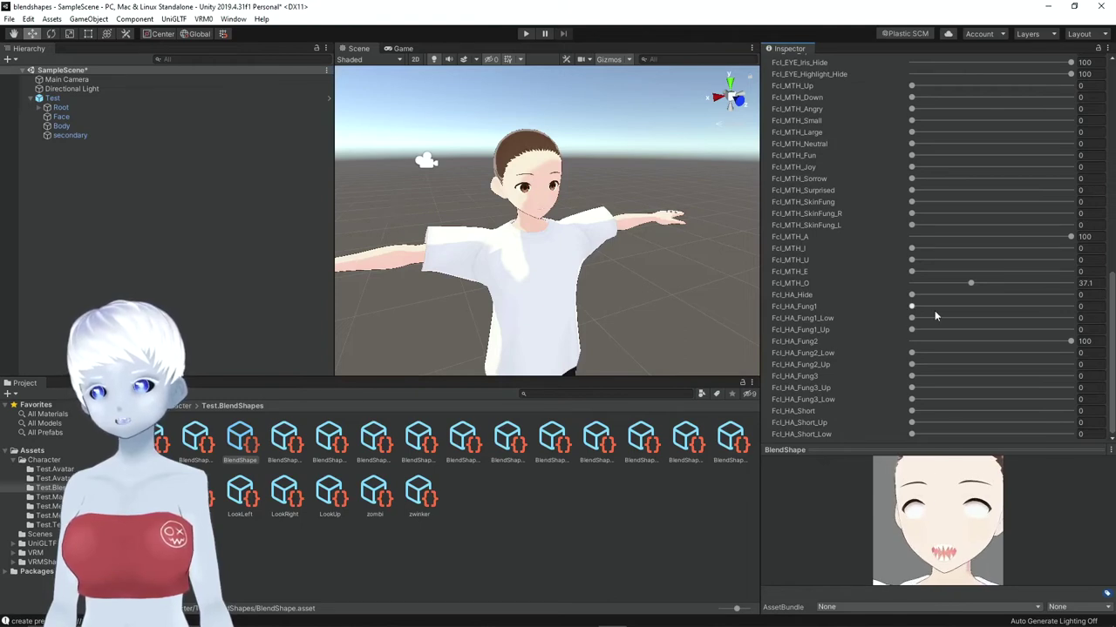
{"action": "scroll", "coordinate": [851, 304], "scroll_direction": "up", "scroll_amount": 4}
{"action": "scroll", "coordinate": [851, 306], "scroll_direction": "down", "scroll_amount": 2}
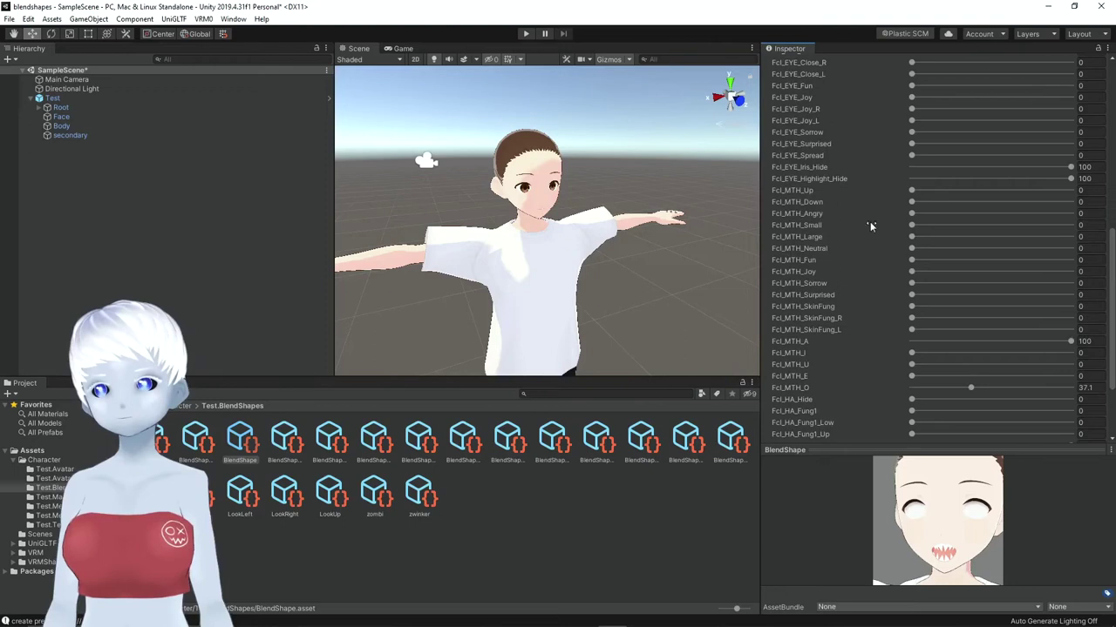
{"action": "mouse_move", "coordinate": [912, 237]}
{"action": "left_mouse_down"}
{"action": "mouse_move", "coordinate": [1013, 237]}
{"action": "mouse_move", "coordinate": [1027, 259]}
{"action": "mouse_move", "coordinate": [1073, 254]}
{"action": "left_mouse_up"}
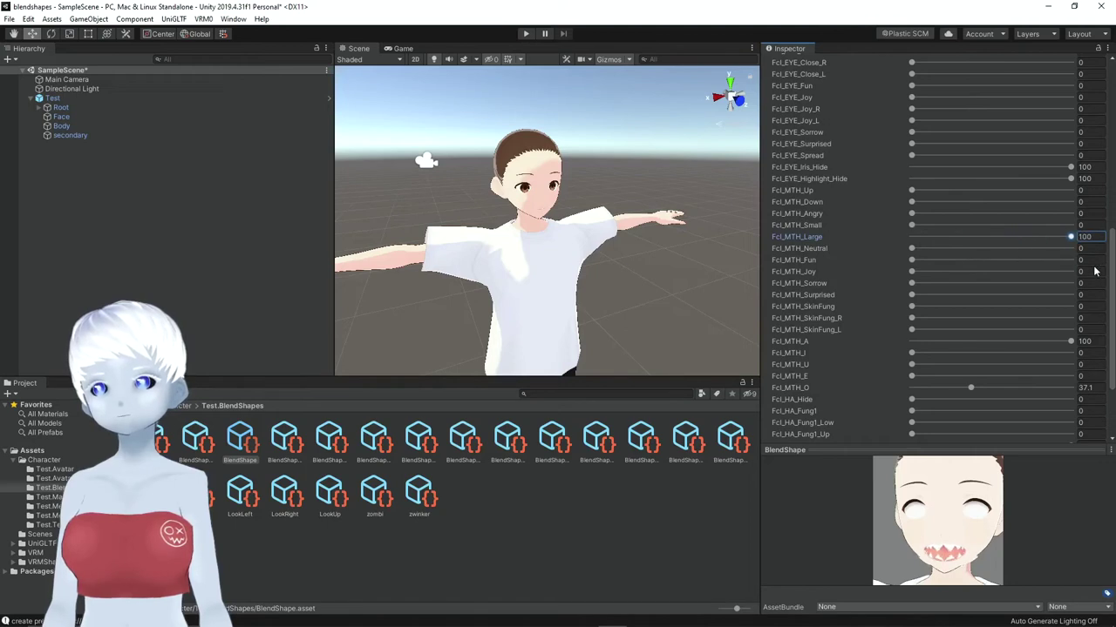
{"action": "mouse_move", "coordinate": [969, 508]}
{"action": "left_mouse_down"}
{"action": "mouse_move", "coordinate": [943, 505]}
{"action": "mouse_move", "coordinate": [971, 507]}
{"action": "left_mouse_up"}
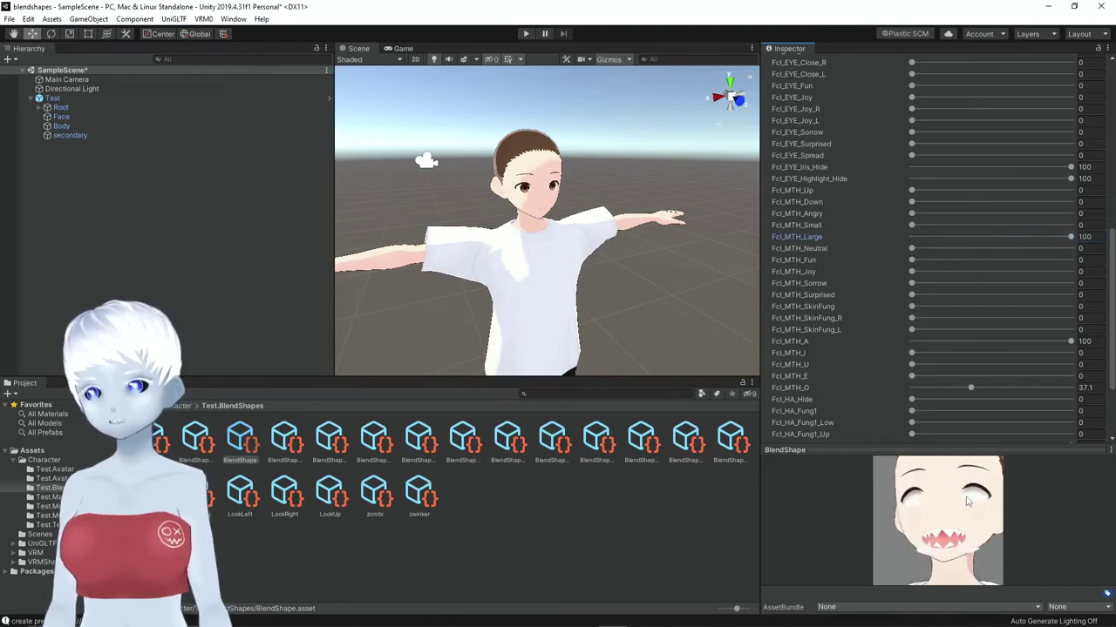
{"action": "left_click_drag", "start_coordinate": [1072, 236], "coordinate": [982, 237]}
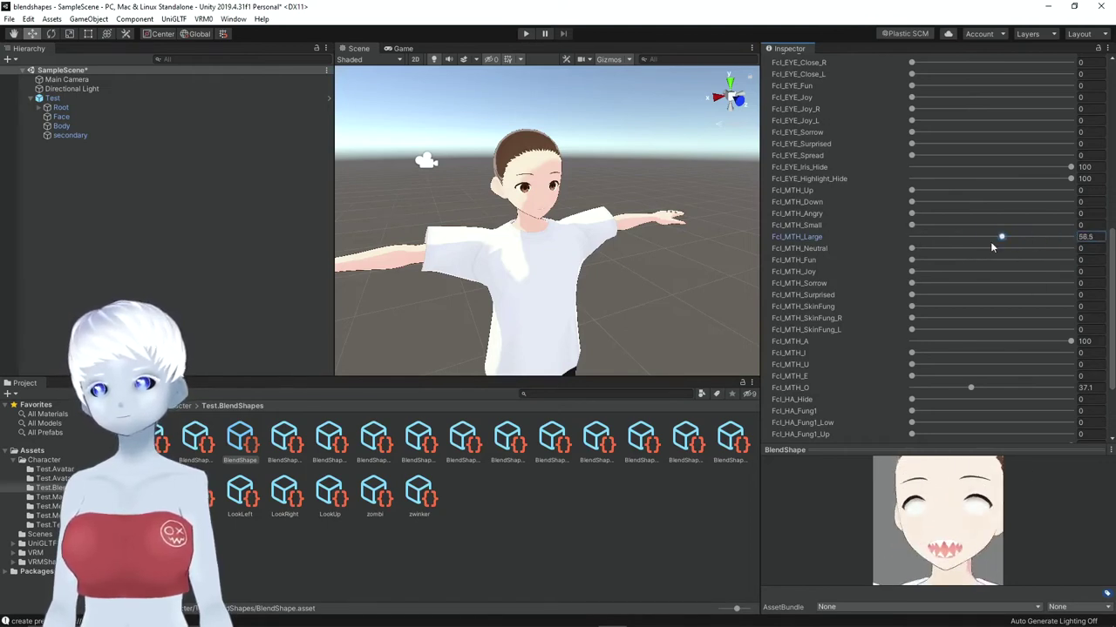
{"action": "left_click_drag", "start_coordinate": [941, 523], "coordinate": [893, 542]}
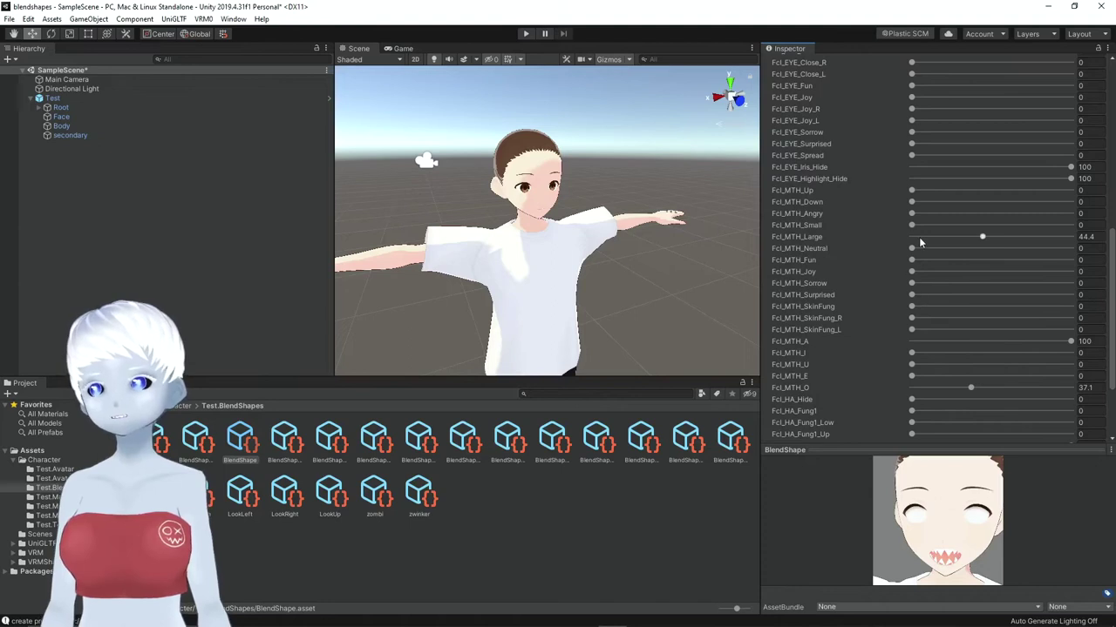
- Add Fcl_MTH_Surprised at 11.5 to the mouth, then compare the zombi and zwinker clips
{"action": "left_click_drag", "start_coordinate": [912, 250], "coordinate": [948, 253]}
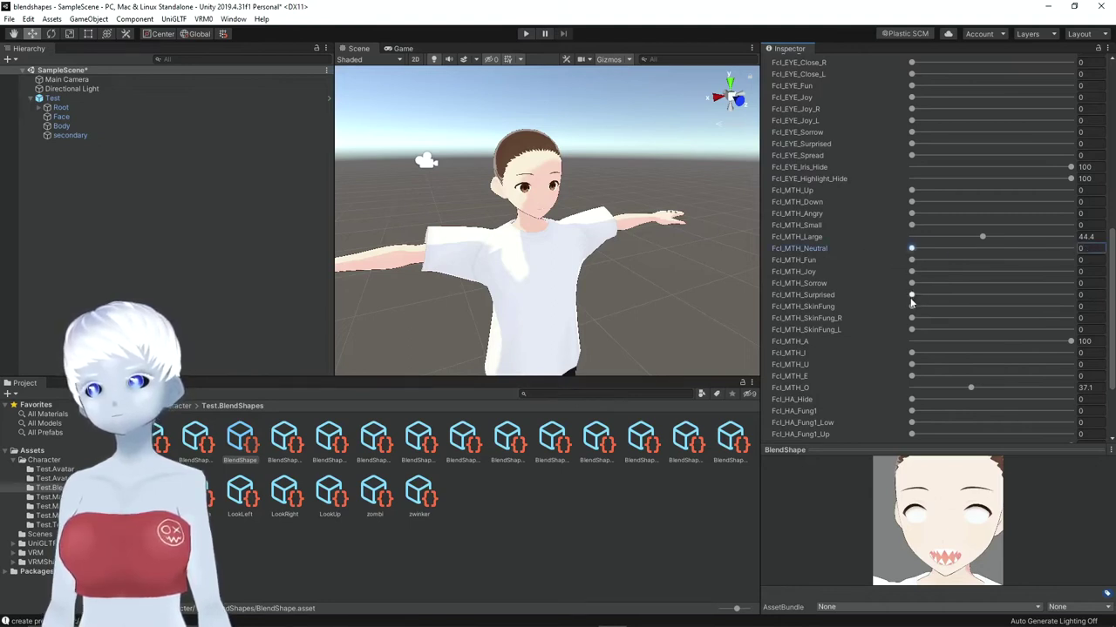
{"action": "mouse_move", "coordinate": [911, 296]}
{"action": "left_mouse_down"}
{"action": "mouse_move", "coordinate": [968, 296]}
{"action": "mouse_move", "coordinate": [930, 295]}
{"action": "left_mouse_up"}
{"action": "mouse_move", "coordinate": [920, 530]}
{"action": "left_mouse_down"}
{"action": "mouse_move", "coordinate": [934, 479]}
{"action": "mouse_move", "coordinate": [922, 528]}
{"action": "left_mouse_up"}
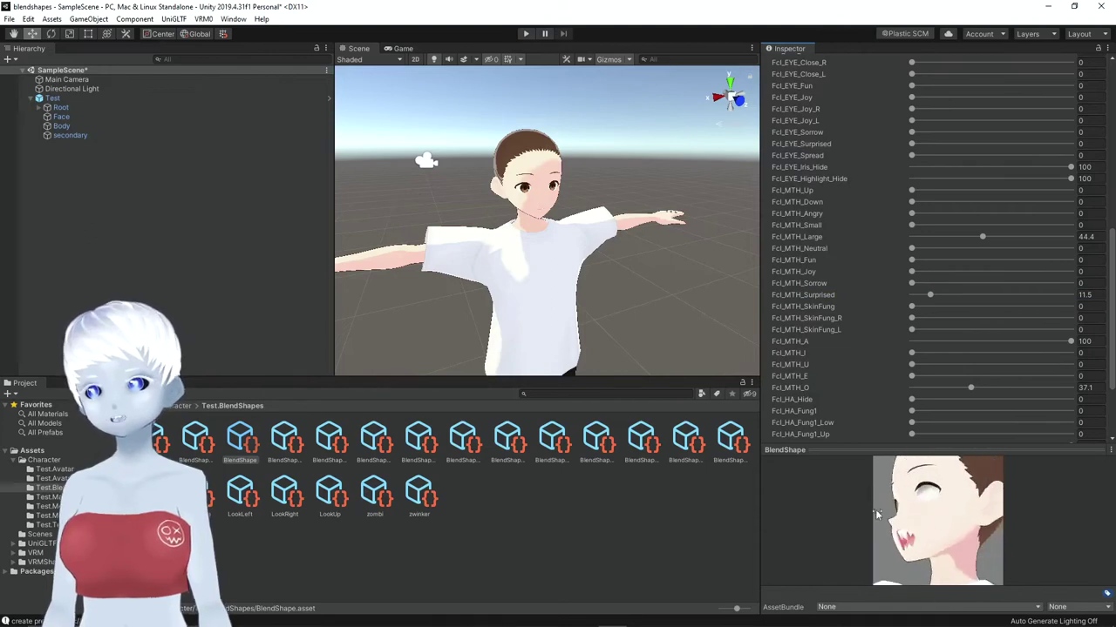
{"action": "scroll", "coordinate": [982, 535], "scroll_direction": "down", "scroll_amount": 5}
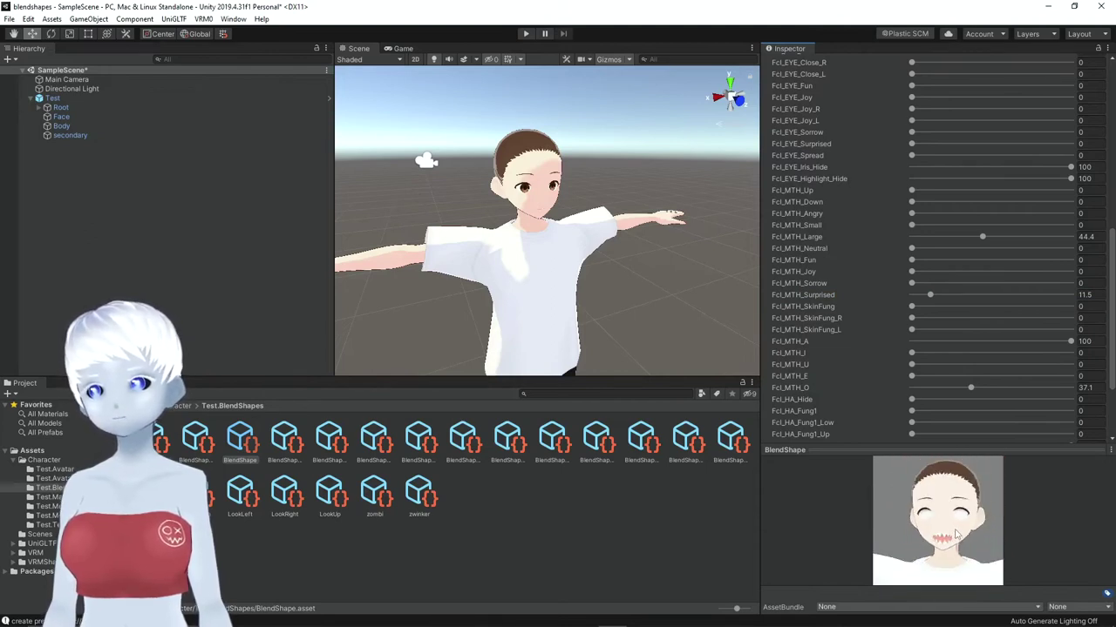
{"action": "left_click_drag", "start_coordinate": [982, 535], "coordinate": [969, 534]}
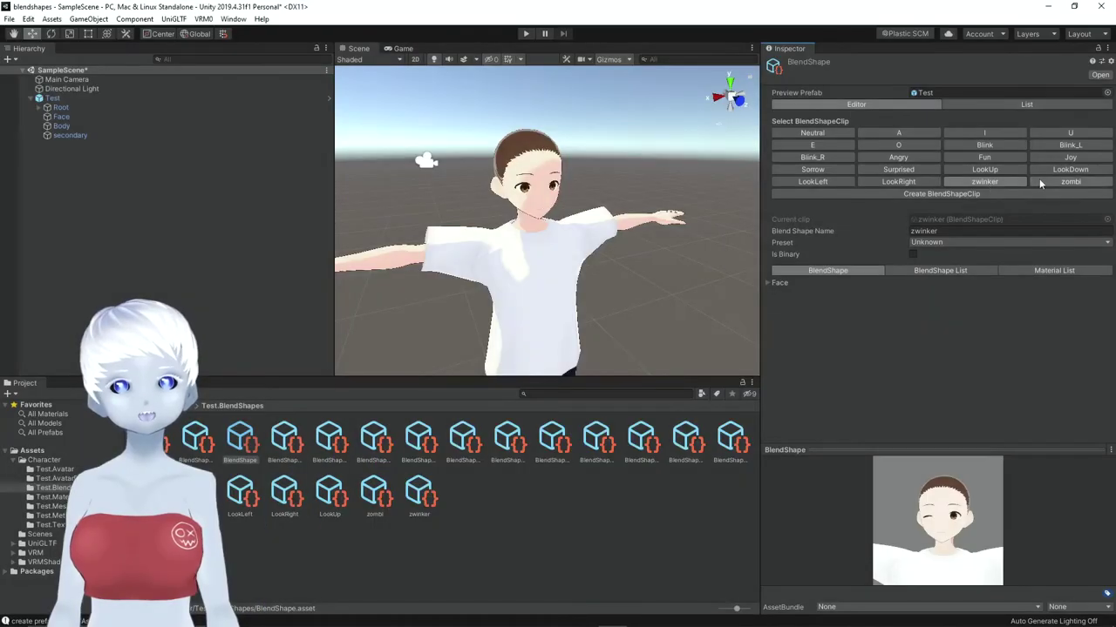
{"action": "left_click", "coordinate": [1039, 181]}
{"action": "left_click", "coordinate": [1004, 181]}
- Switch from zombi to zwinker and scroll through zwinker's Face blendshape values, then collapse them
{"action": "left_click", "coordinate": [1039, 184]}
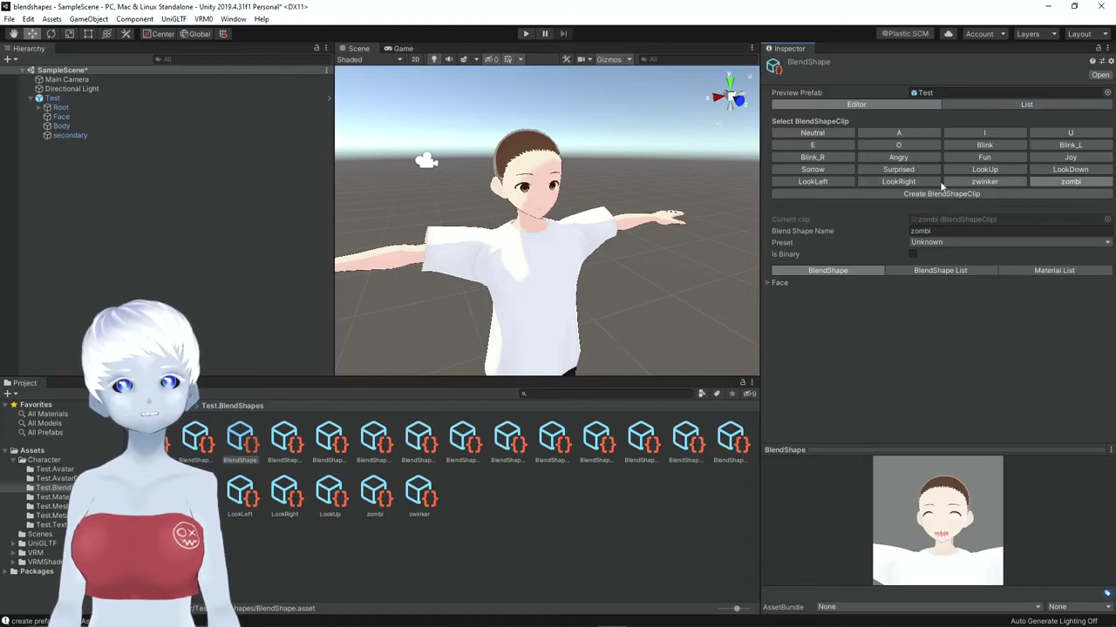
{"action": "left_click", "coordinate": [1003, 182]}
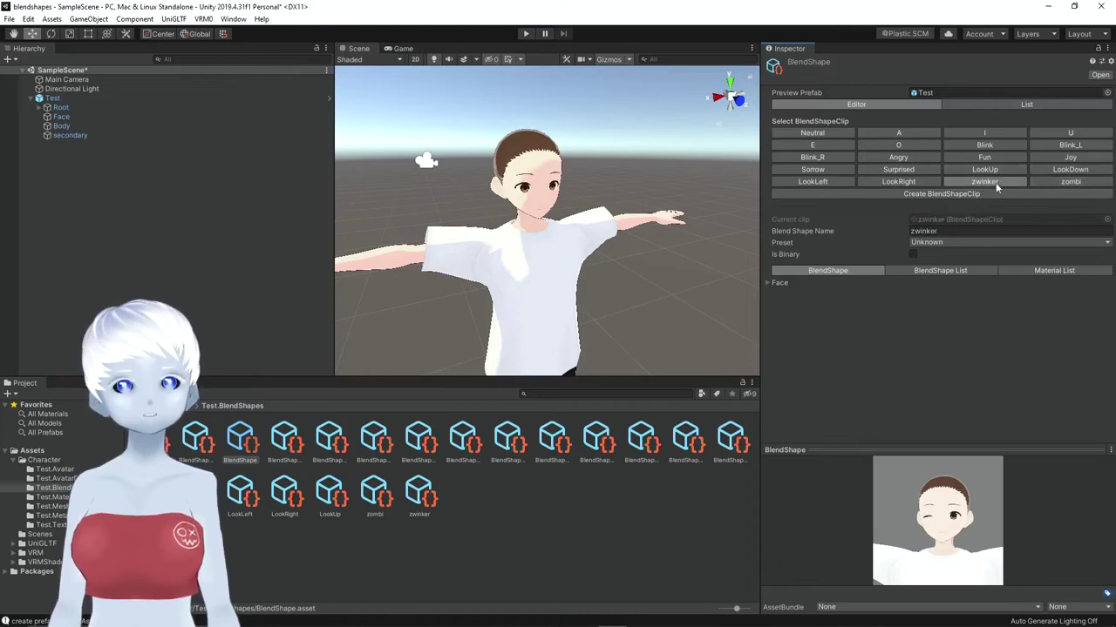
{"action": "left_click", "coordinate": [768, 284]}
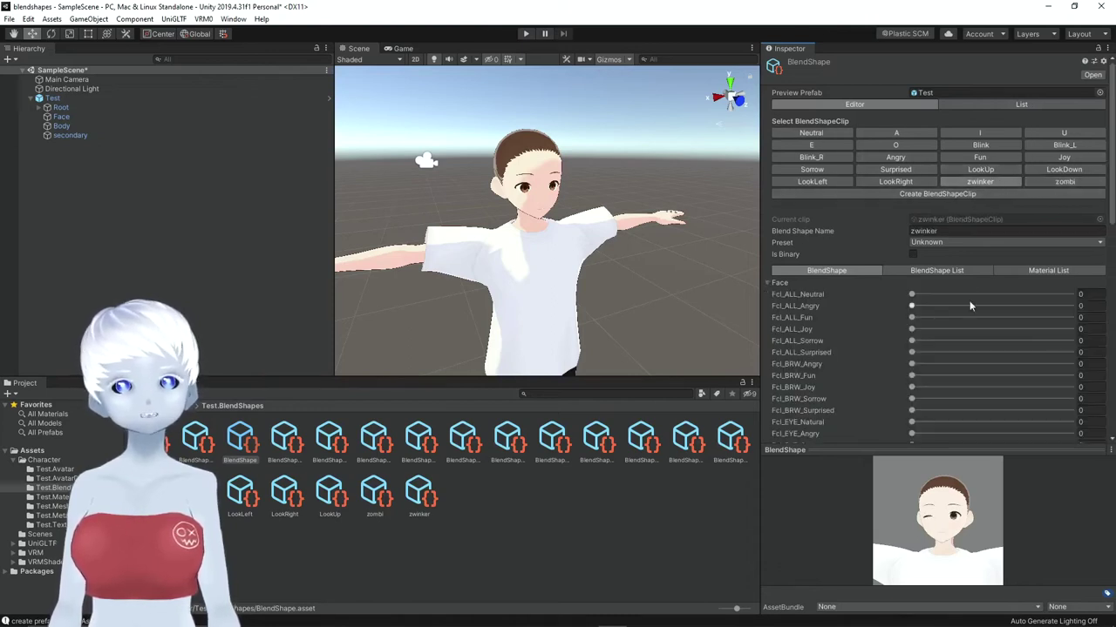
{"action": "scroll", "coordinate": [873, 325], "scroll_direction": "down", "scroll_amount": 5}
{"action": "scroll", "coordinate": [872, 324], "scroll_direction": "down", "scroll_amount": 7}
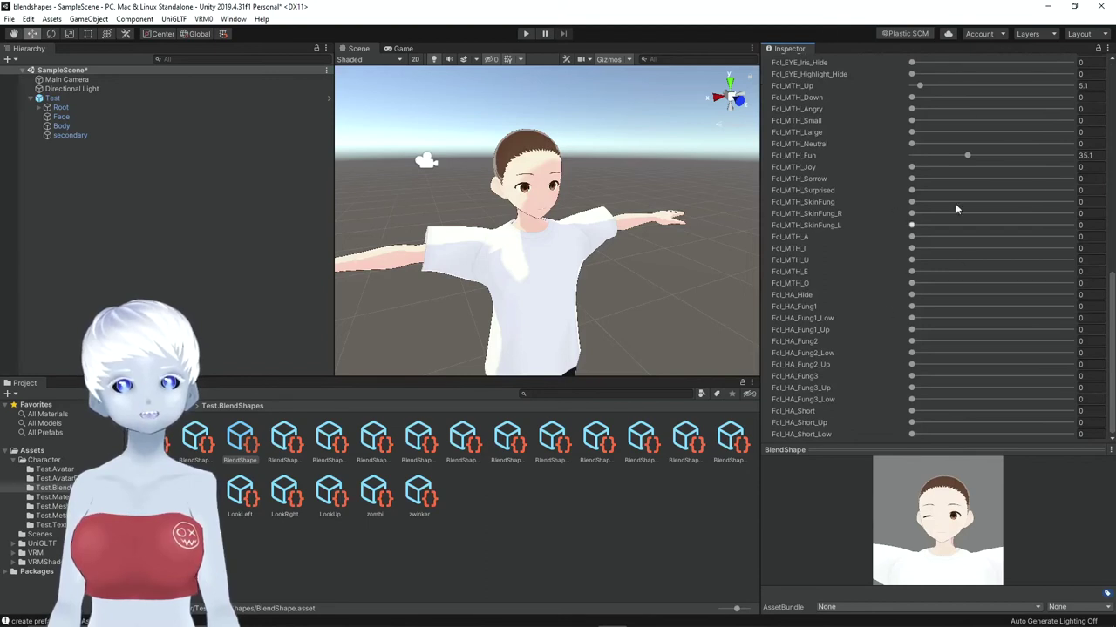
{"action": "scroll", "coordinate": [852, 276], "scroll_direction": "up", "scroll_amount": 10}
{"action": "scroll", "coordinate": [850, 270], "scroll_direction": "up", "scroll_amount": 3}
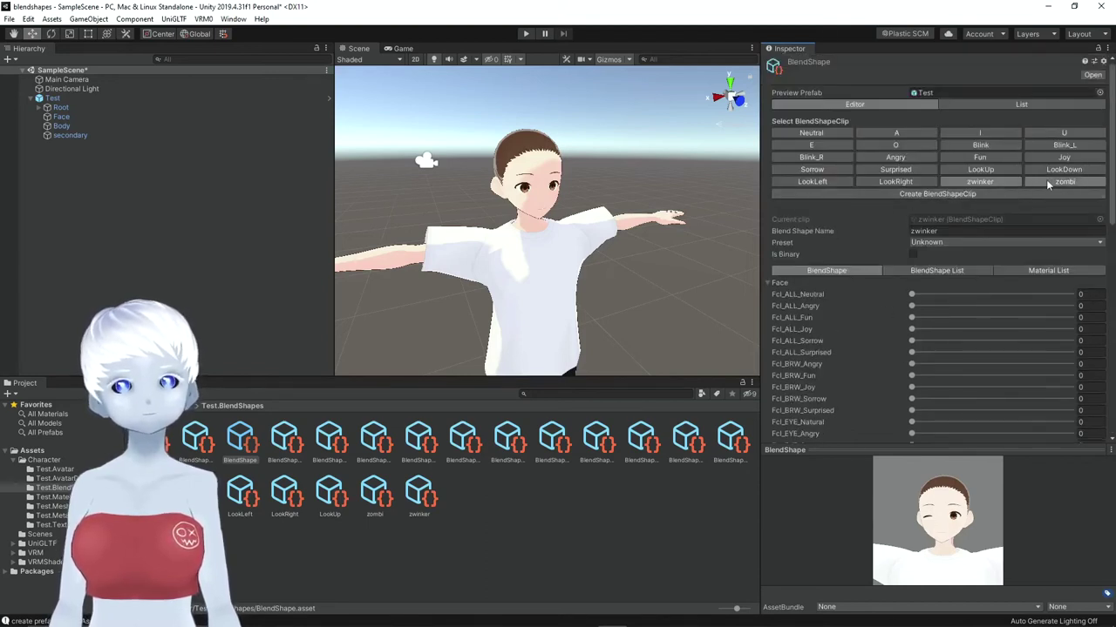
{"action": "left_click", "coordinate": [980, 182]}
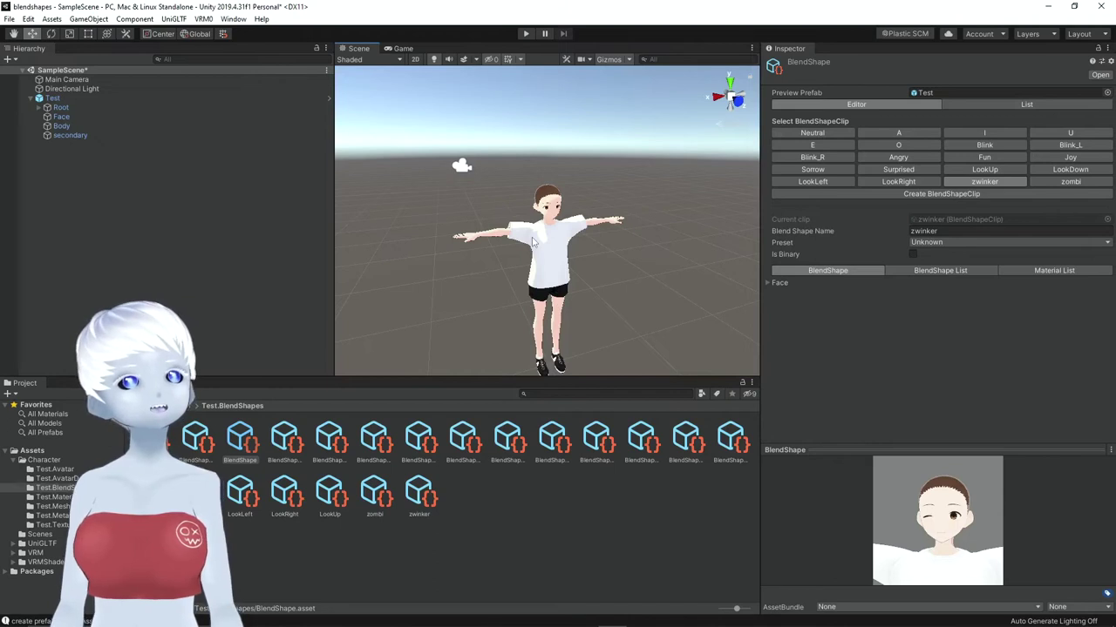
- Select the Test character and launch VRM0 > Export to VRM 0.x
{"action": "left_click", "coordinate": [534, 242]}
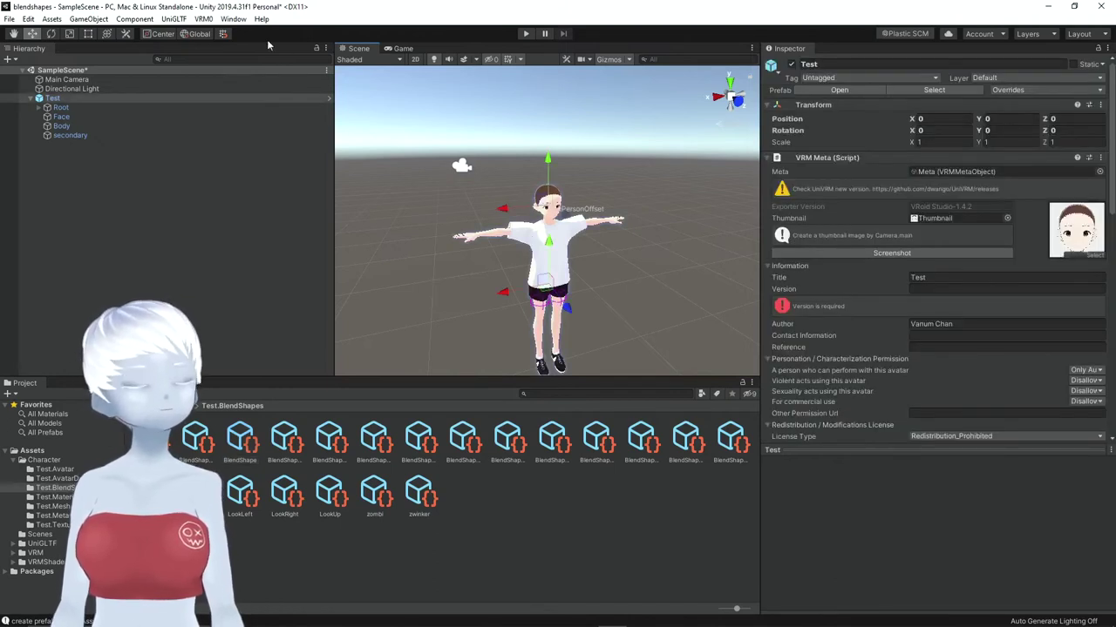
{"action": "left_click", "coordinate": [203, 19]}
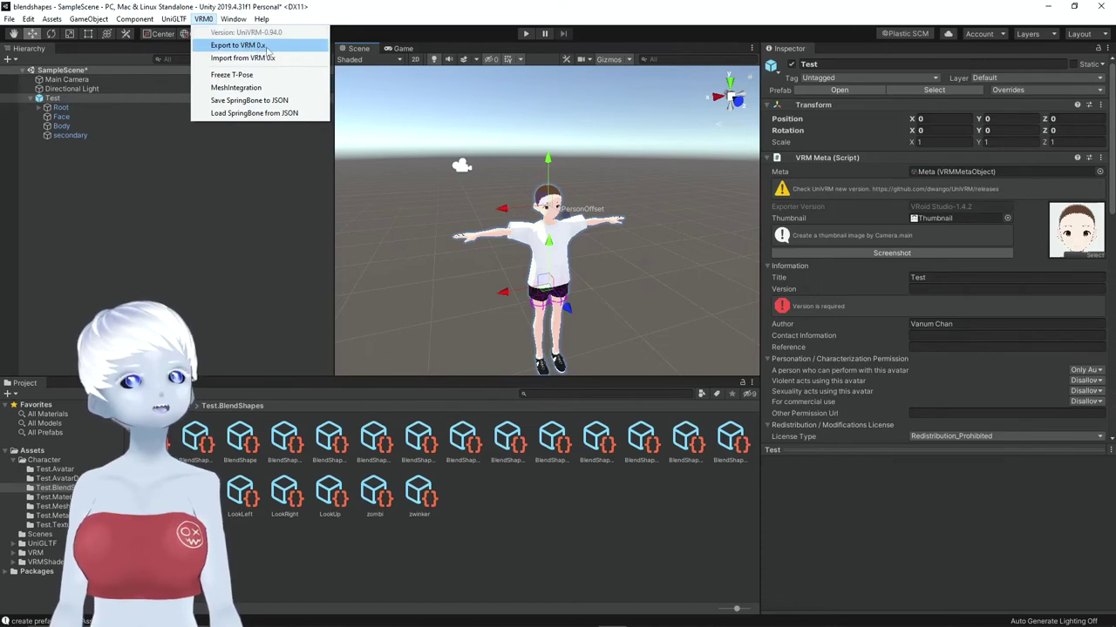
{"action": "left_click", "coordinate": [270, 49]}
{"action": "scroll", "coordinate": [471, 236], "scroll_direction": "down", "scroll_amount": 2}
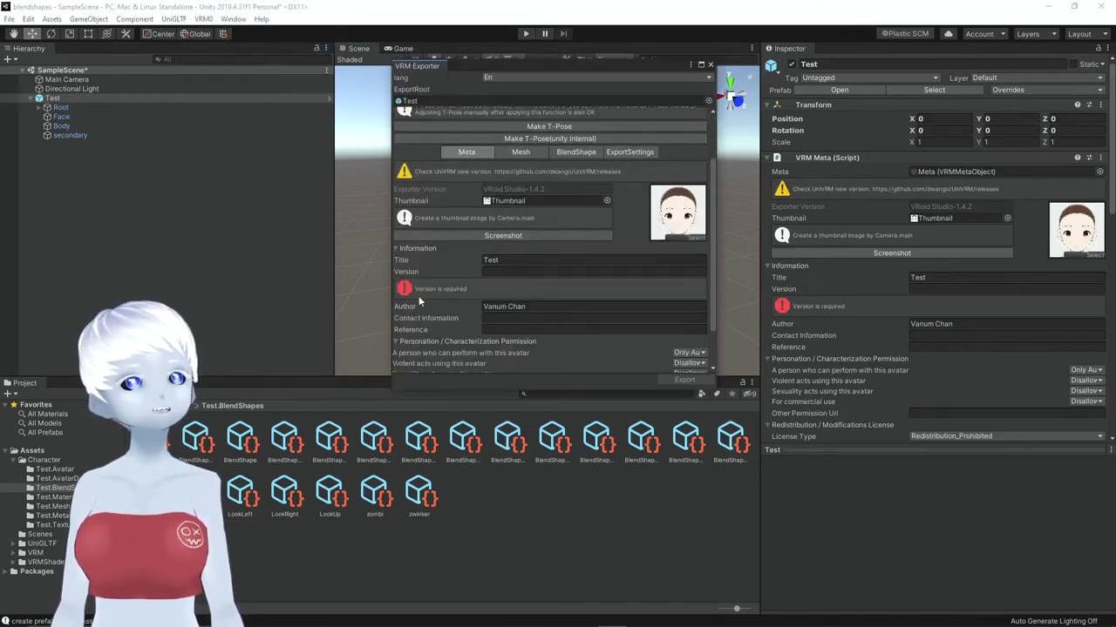
- Set Version to 1, keeping English and the Redistribution_Prohibited license
{"action": "left_click", "coordinate": [508, 272]}
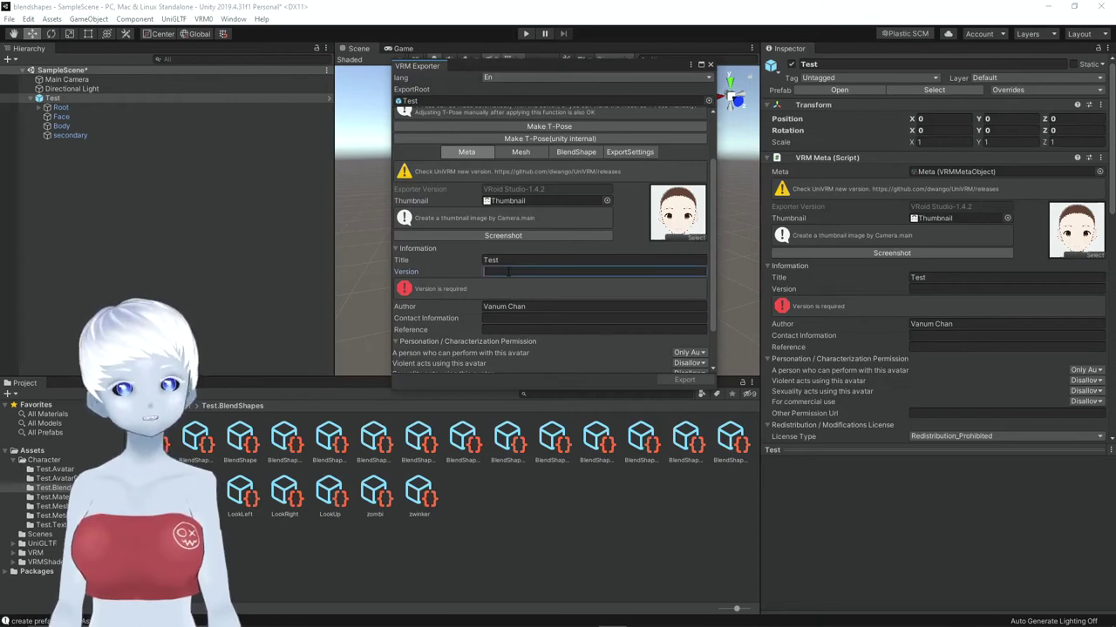
{"action": "type", "text": "1"}
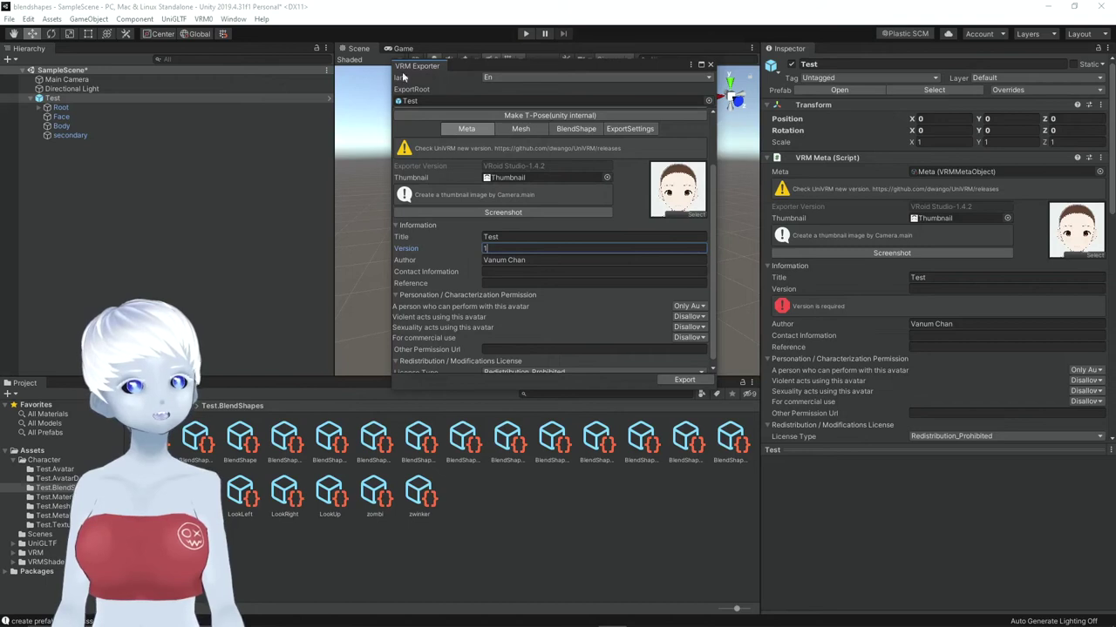
{"action": "left_click", "coordinate": [543, 79]}
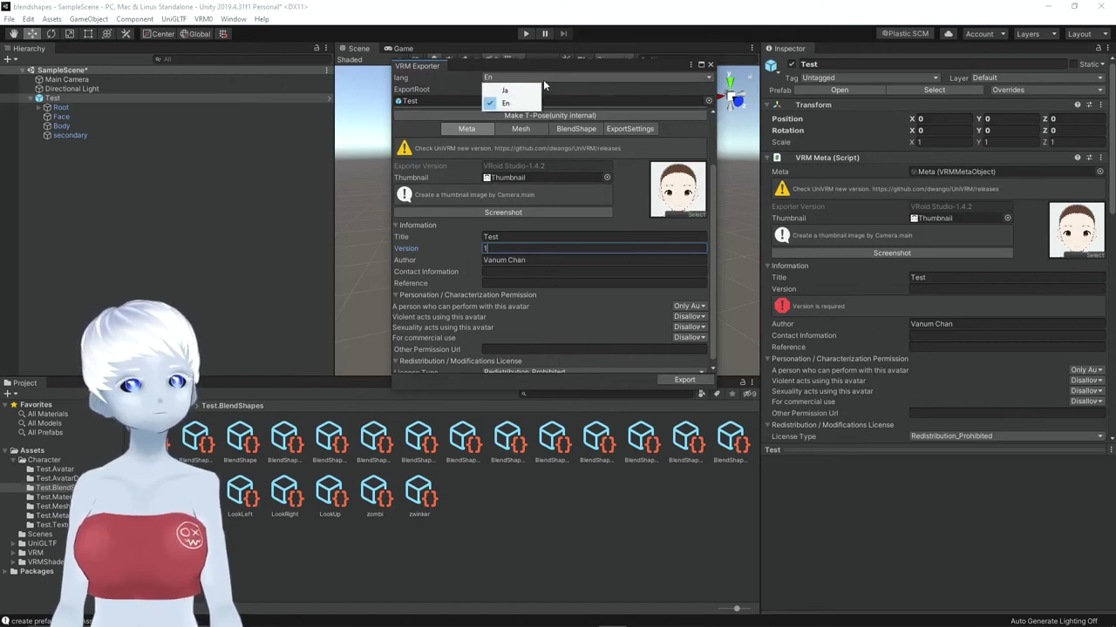
{"action": "left_click", "coordinate": [522, 104]}
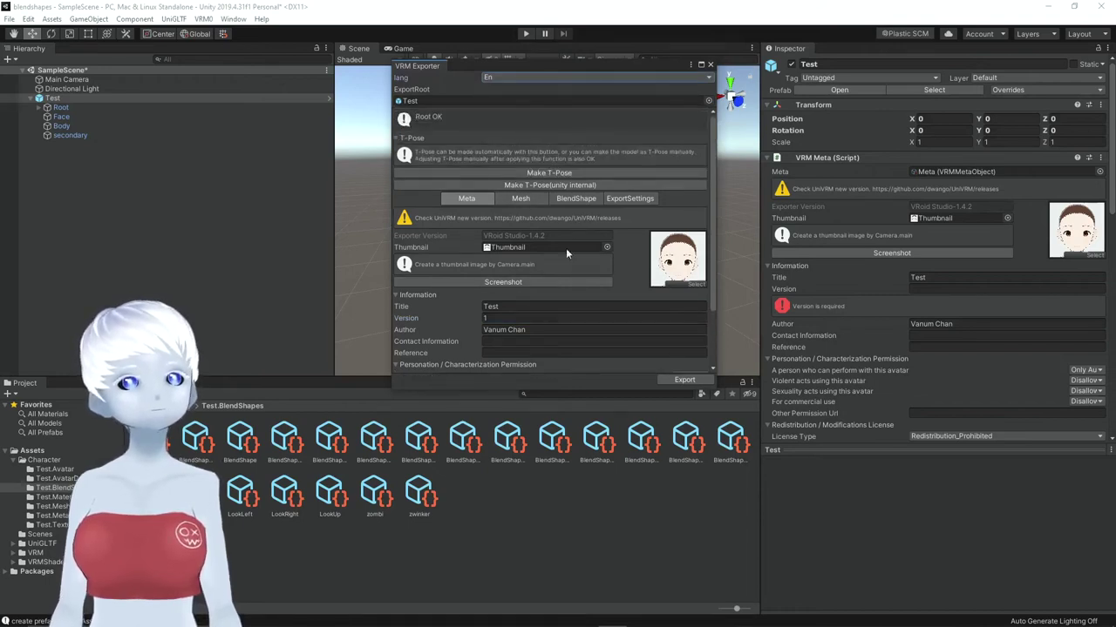
{"action": "scroll", "coordinate": [566, 249], "scroll_direction": "down", "scroll_amount": 3}
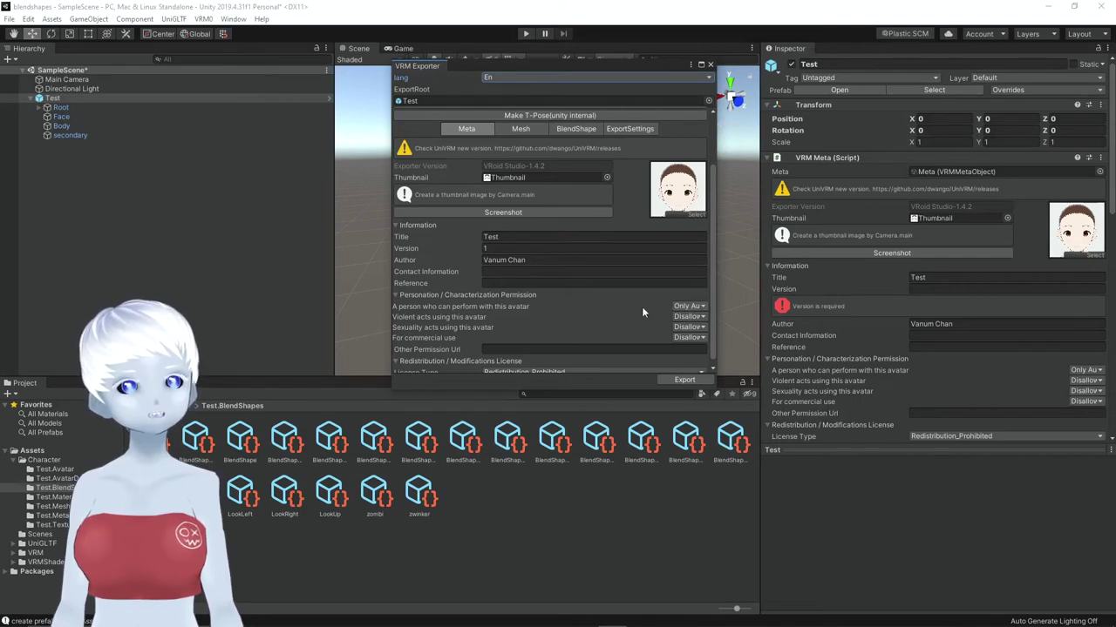
{"action": "scroll", "coordinate": [602, 323], "scroll_direction": "down", "scroll_amount": 1}
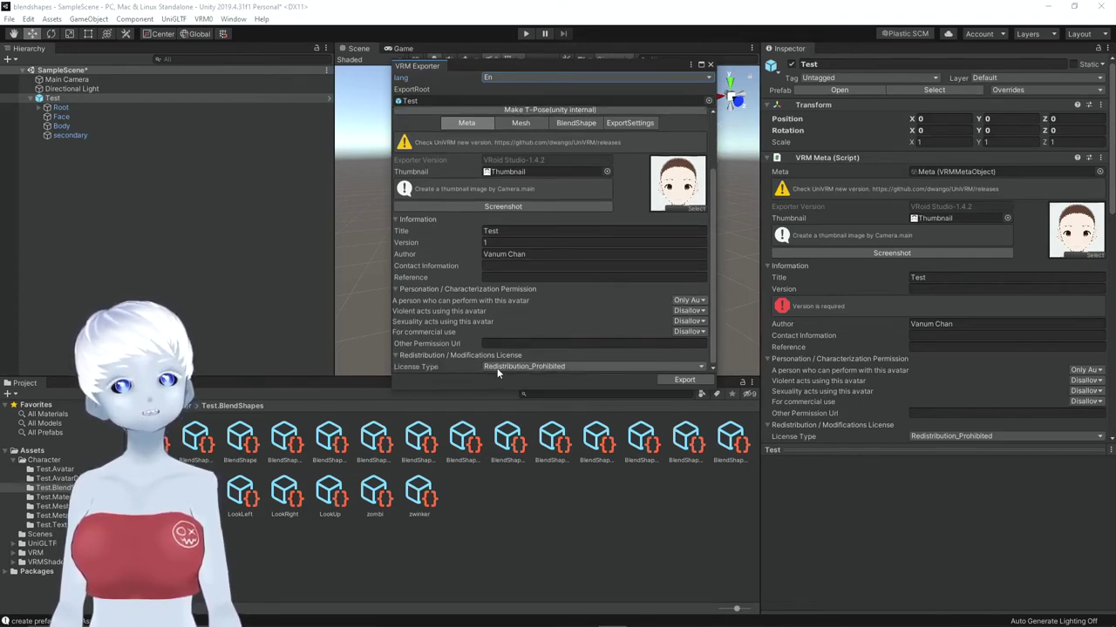
{"action": "left_click", "coordinate": [577, 366]}
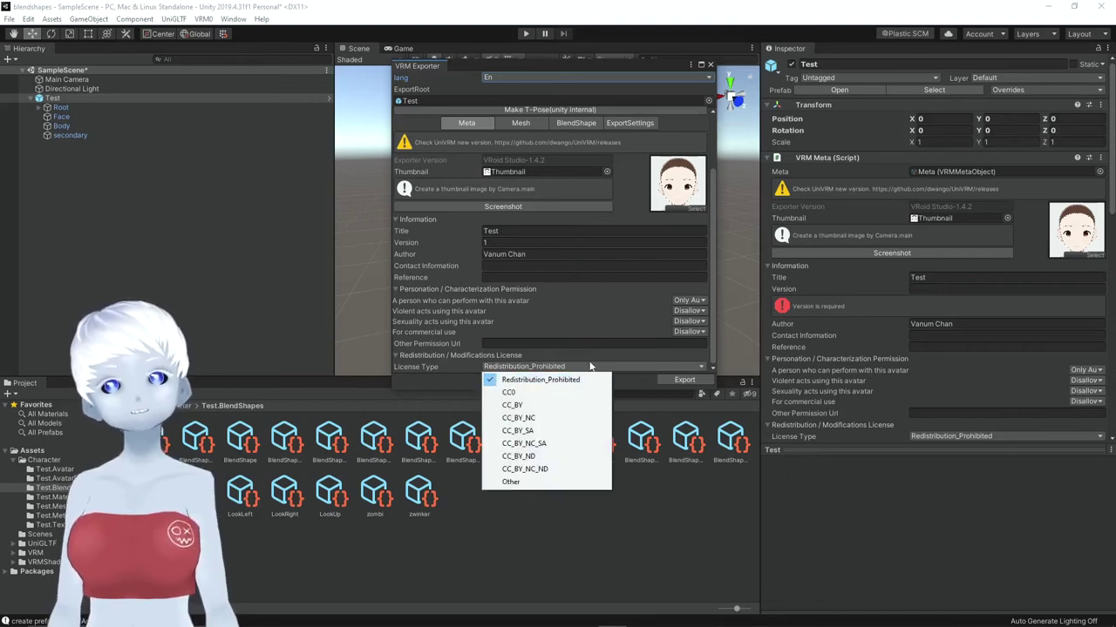
{"action": "left_click", "coordinate": [601, 321]}
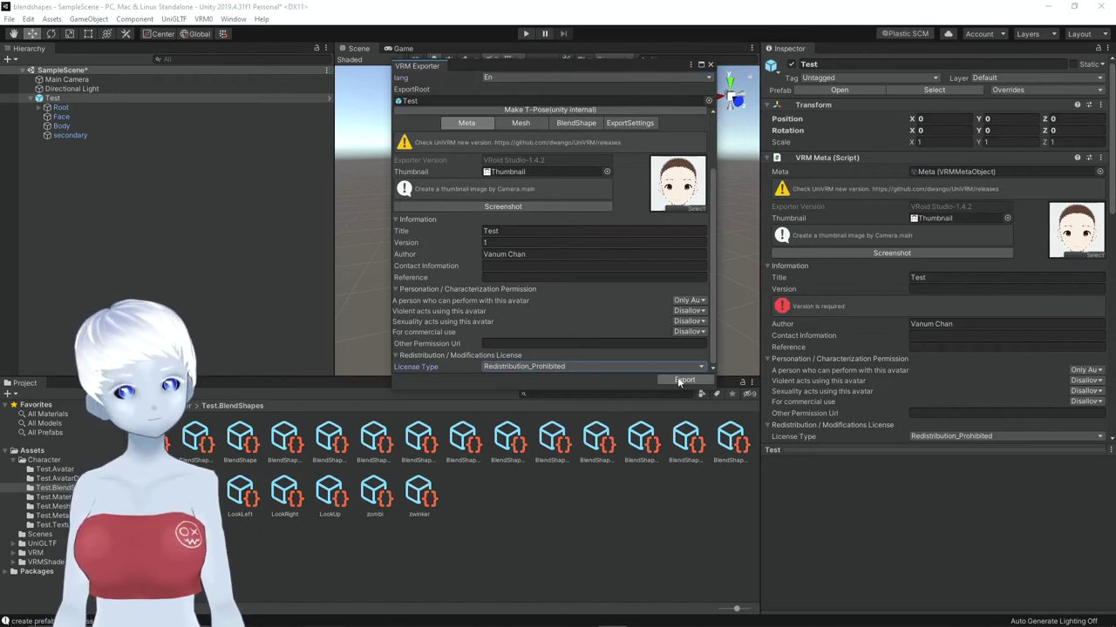
- Save the export as Test.vrm in D:\Virtuelle Charakter, overwriting the existing file
{"action": "left_click", "coordinate": [678, 380]}
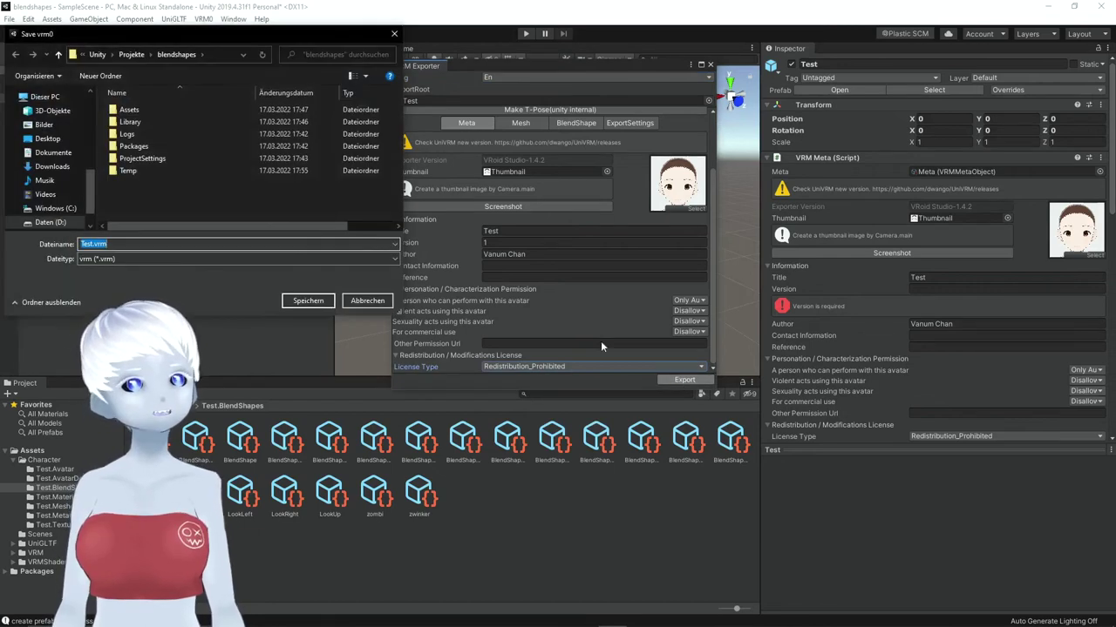
{"action": "left_click", "coordinate": [50, 222]}
{"action": "scroll", "coordinate": [152, 192], "scroll_direction": "down", "scroll_amount": 3}
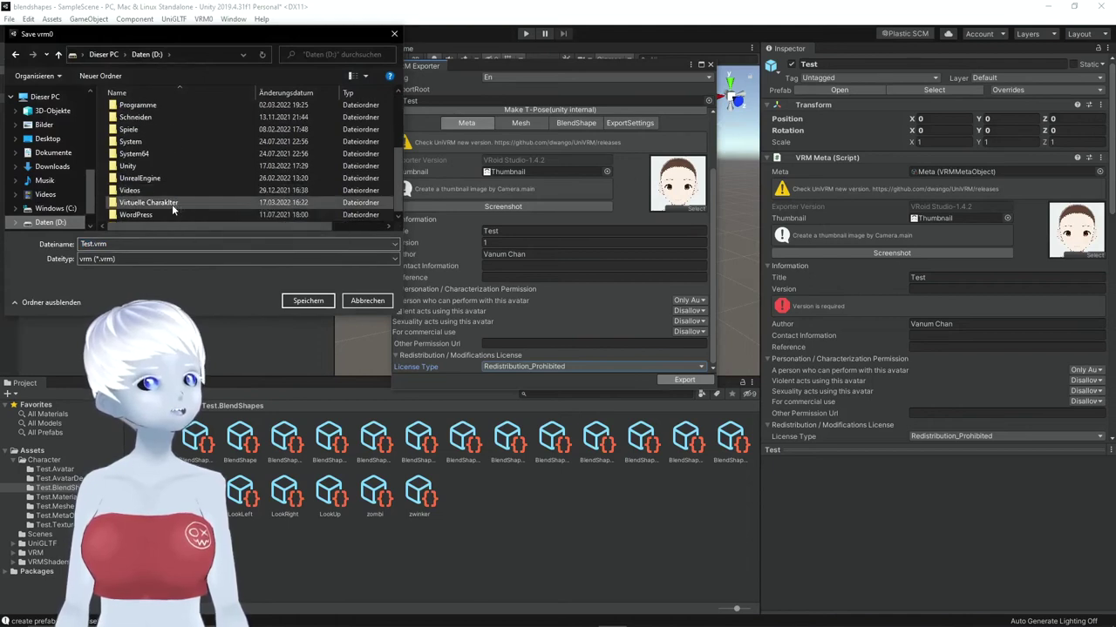
{"action": "double_click", "coordinate": [169, 207]}
{"action": "scroll", "coordinate": [169, 208], "scroll_direction": "down", "scroll_amount": 2}
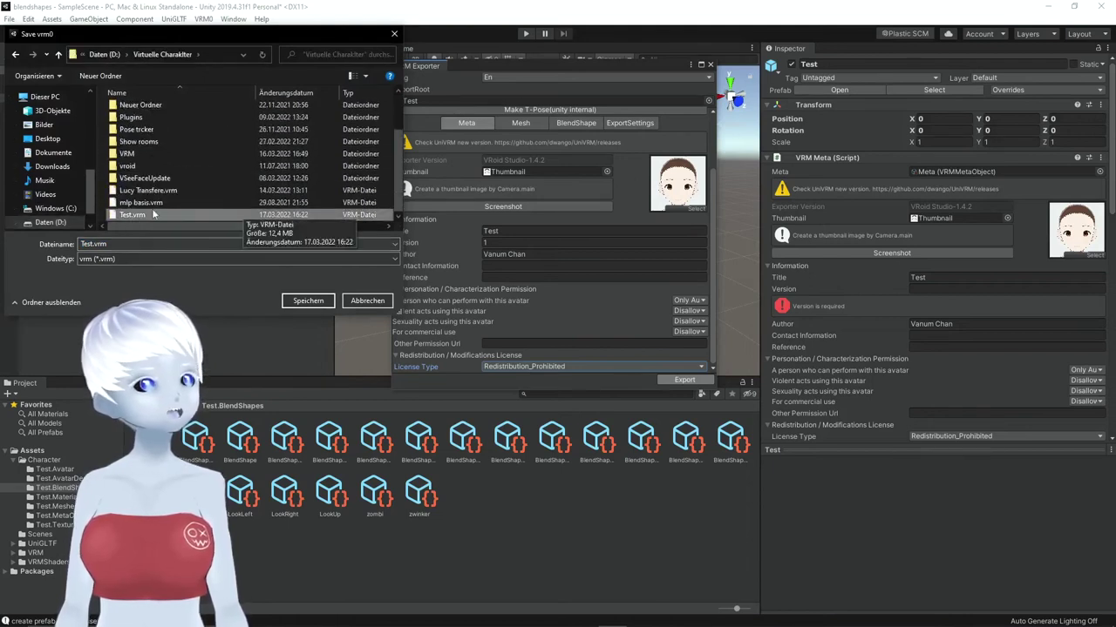
{"action": "left_click", "coordinate": [307, 300]}
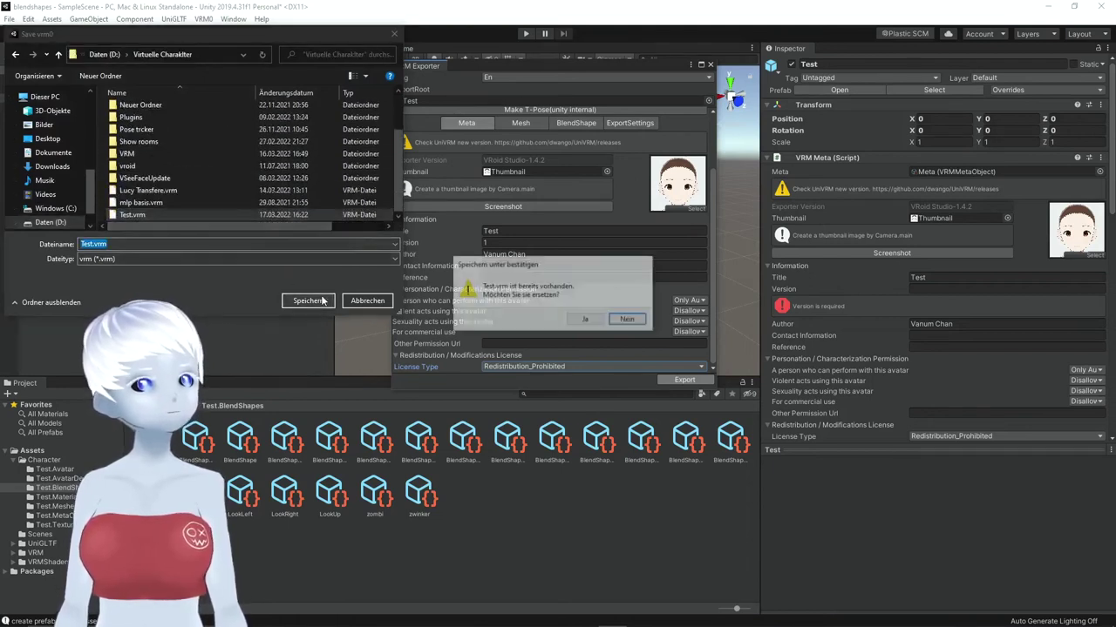
{"action": "left_click", "coordinate": [586, 321]}
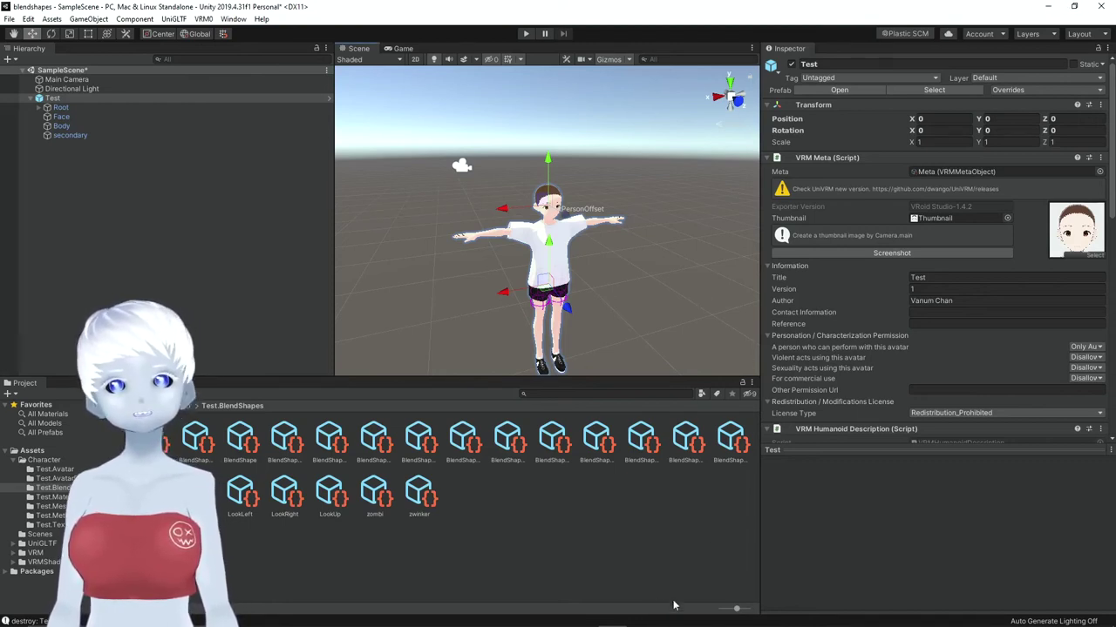
{"action": "mouse_move", "coordinate": [673, 625]}
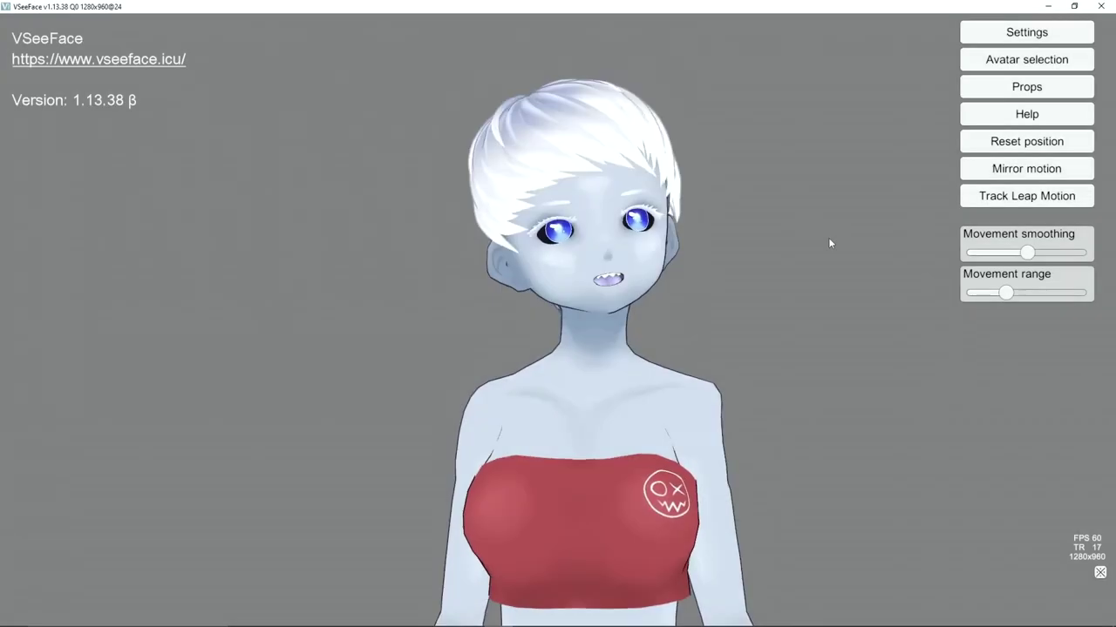
- Load the Test avatar from the avatar selection list
{"action": "left_click", "coordinate": [1027, 60]}
{"action": "scroll", "coordinate": [424, 229], "scroll_direction": "up", "scroll_amount": 1}
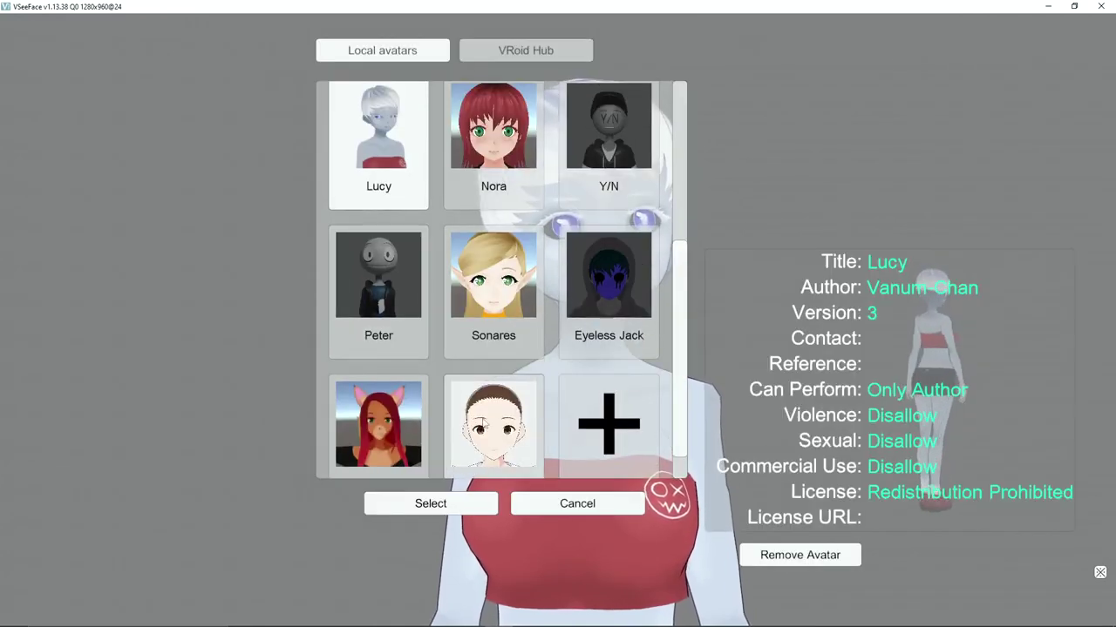
{"action": "left_click", "coordinate": [493, 423]}
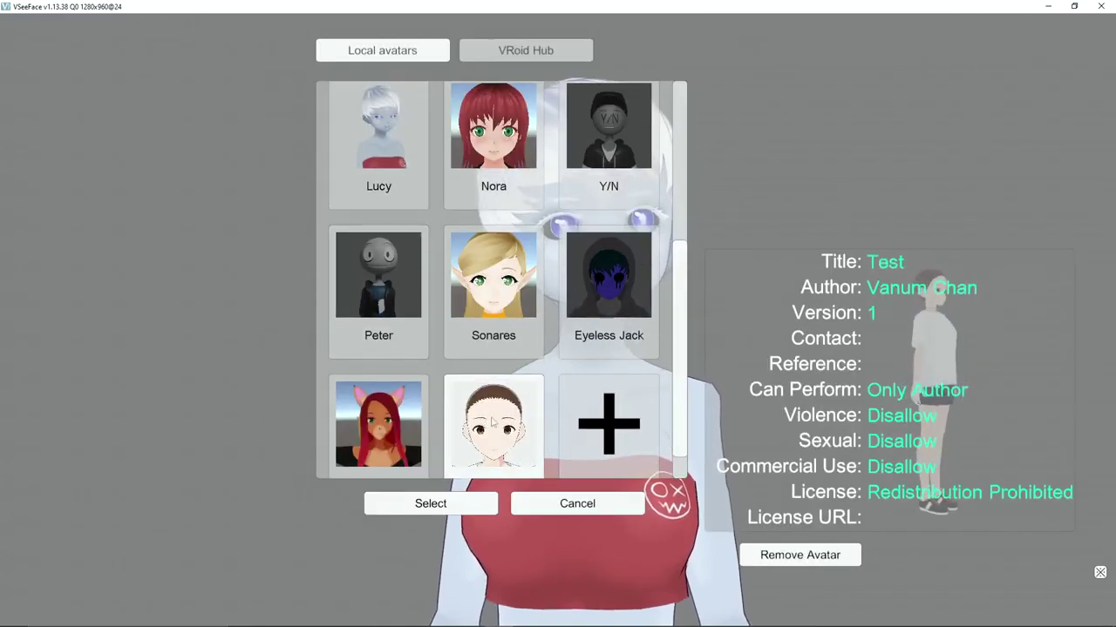
{"action": "left_click", "coordinate": [454, 511]}
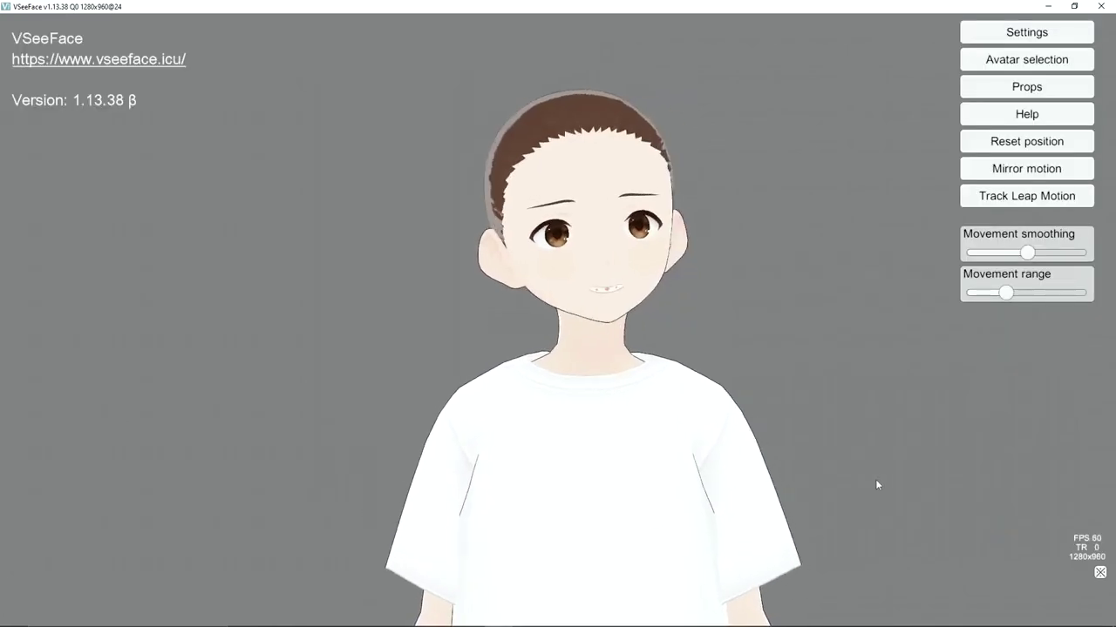
- Assign hotkey Q to Zombi in Expression settings and begin setting Zwinker's hotkey
{"action": "left_click", "coordinate": [1027, 33]}
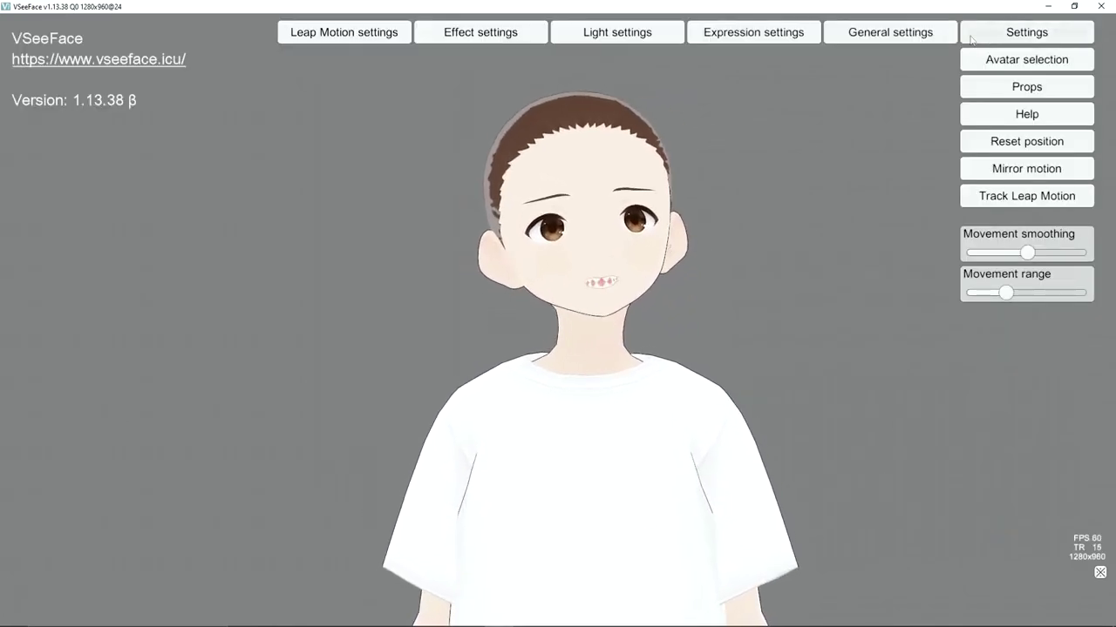
{"action": "left_click", "coordinate": [776, 35]}
{"action": "left_click_drag", "start_coordinate": [203, 207], "coordinate": [215, 479]}
{"action": "left_click", "coordinate": [122, 277]}
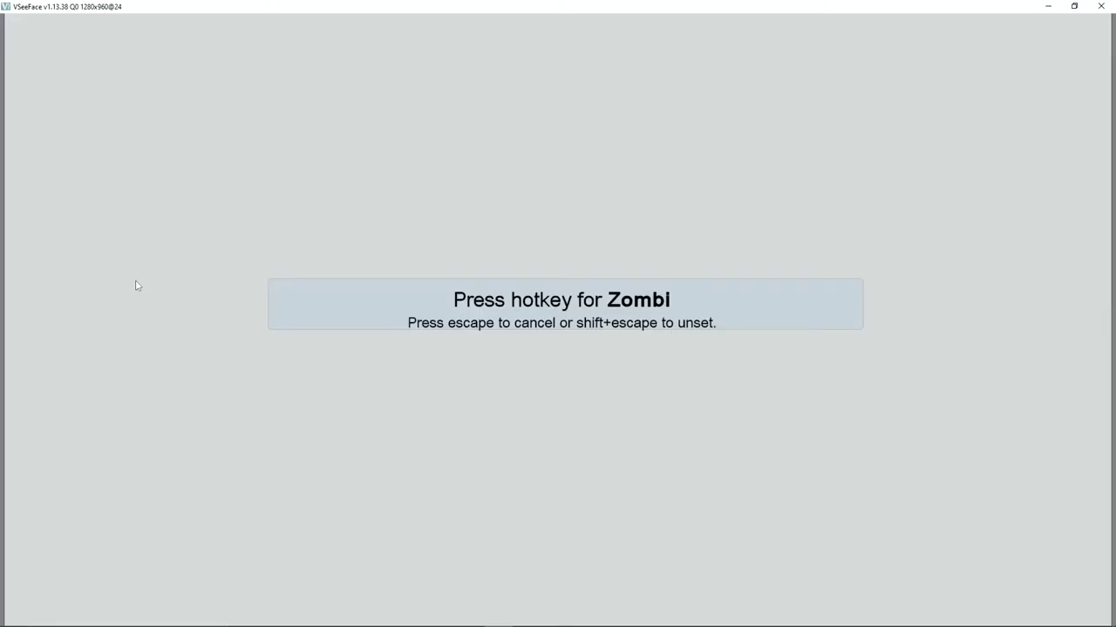
{"action": "key", "text": "q"}
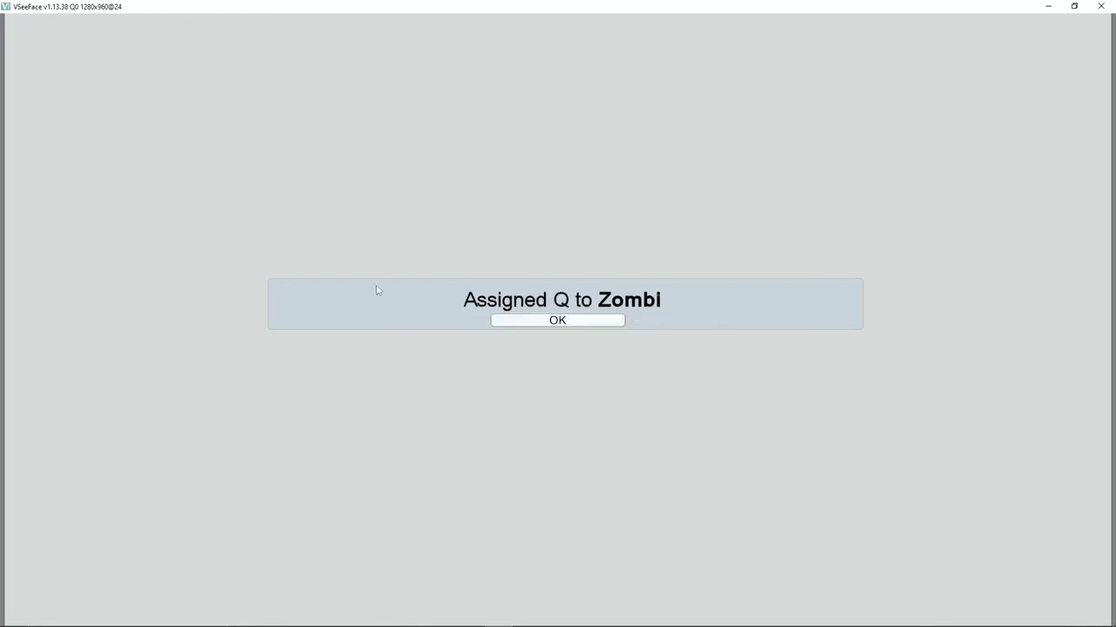
{"action": "left_click", "coordinate": [499, 319]}
{"action": "left_click", "coordinate": [131, 459]}
- Assign hotkey W to Zwinker, then test Zombi with Q and disable its mouth tracking
{"action": "key", "text": "w"}
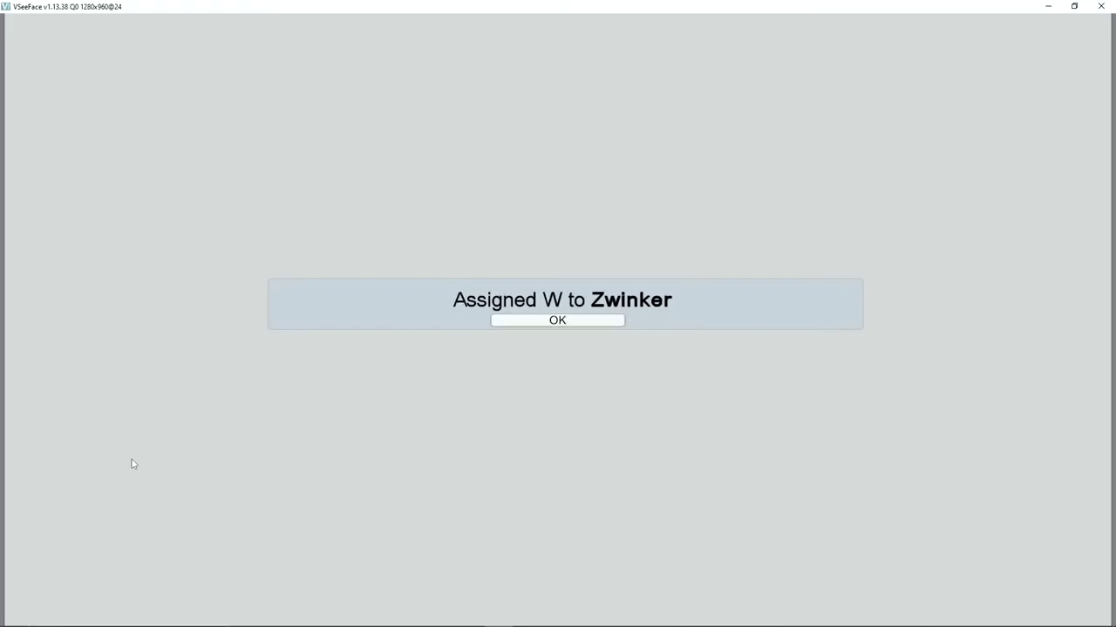
{"action": "left_click", "coordinate": [590, 318]}
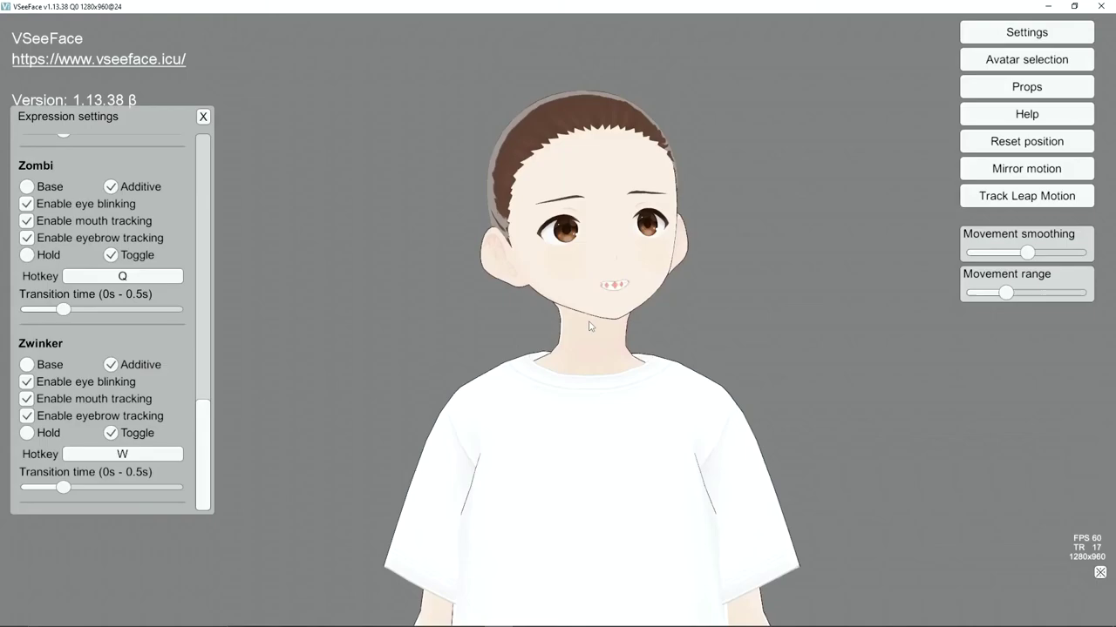
{"action": "key", "text": "q"}
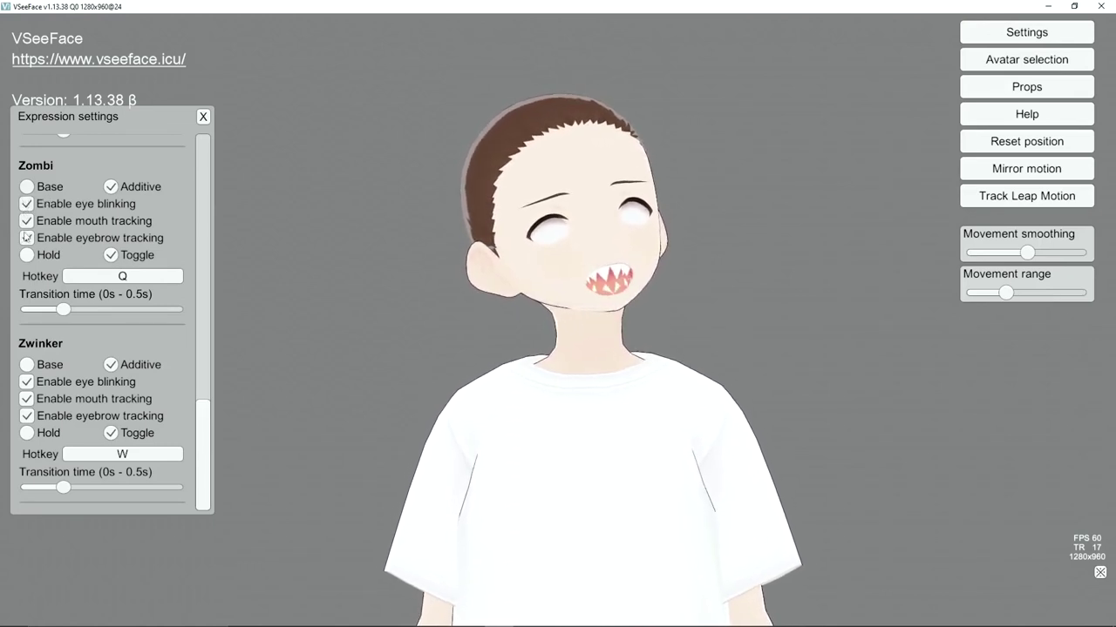
{"action": "left_click", "coordinate": [27, 221]}
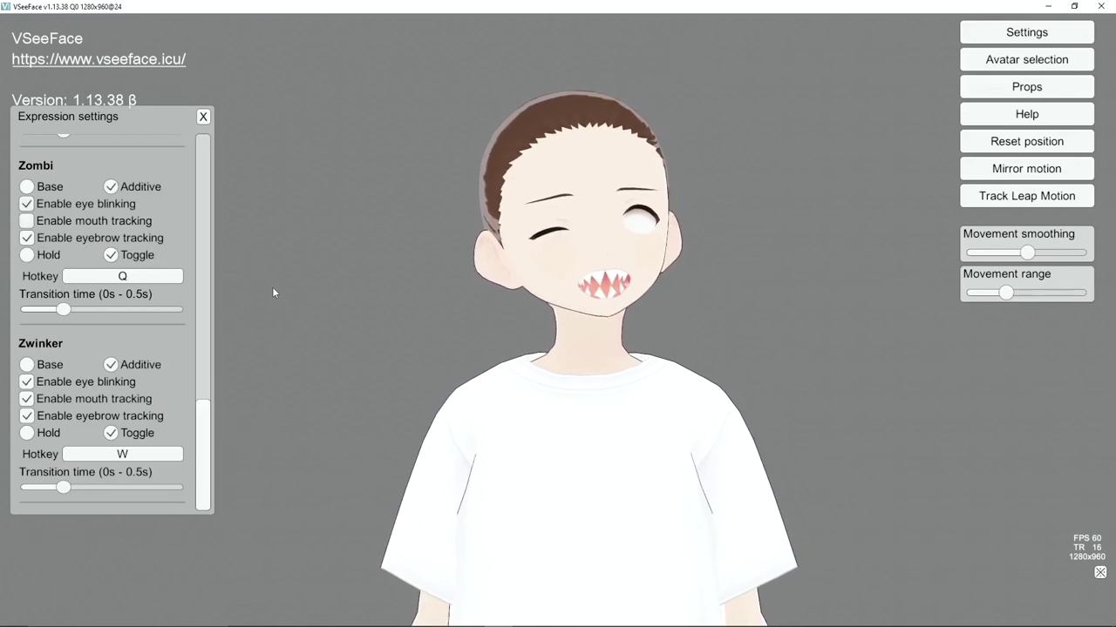
- Test the Zwinker wink, disable its eye blinking, and set both expressions to Base
{"action": "key", "text": "w"}
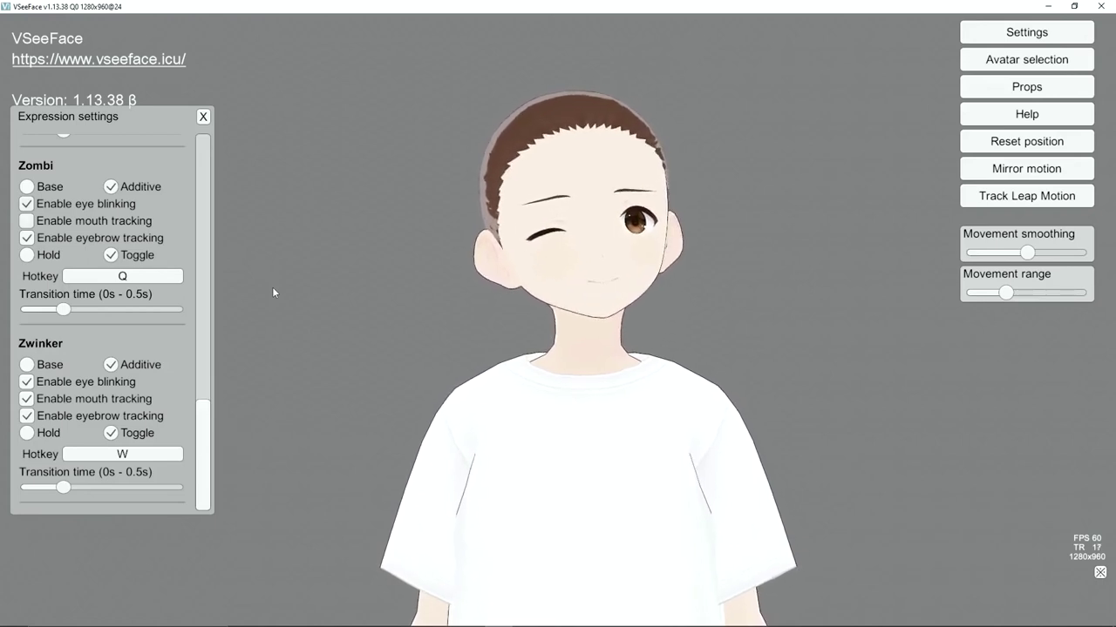
{"action": "left_click", "coordinate": [27, 381]}
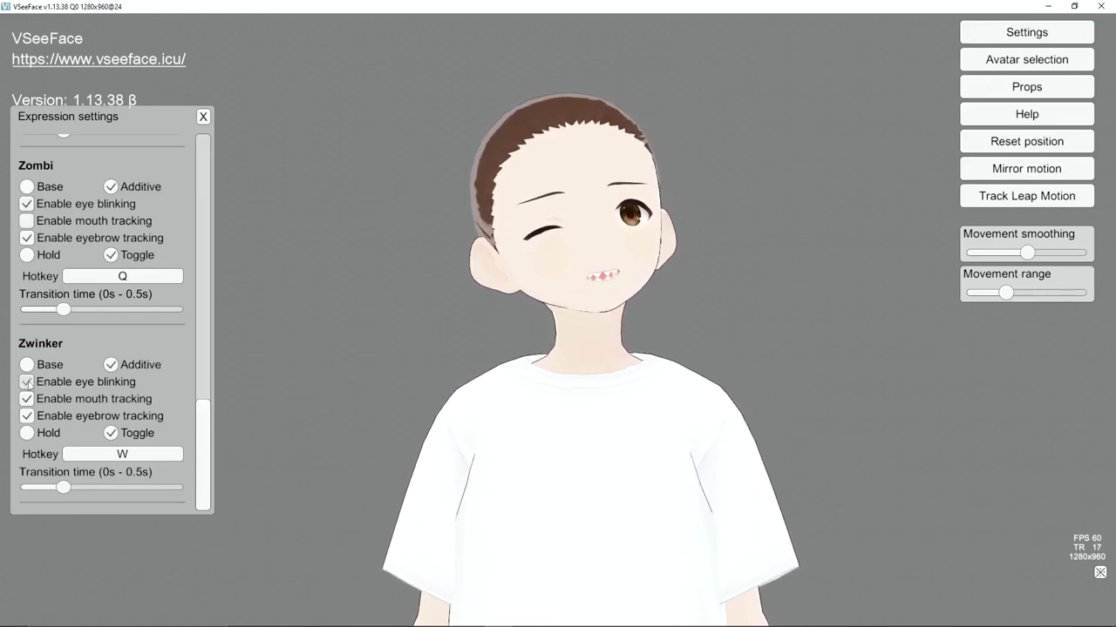
{"action": "left_click", "coordinate": [27, 364]}
{"action": "left_click", "coordinate": [27, 186]}
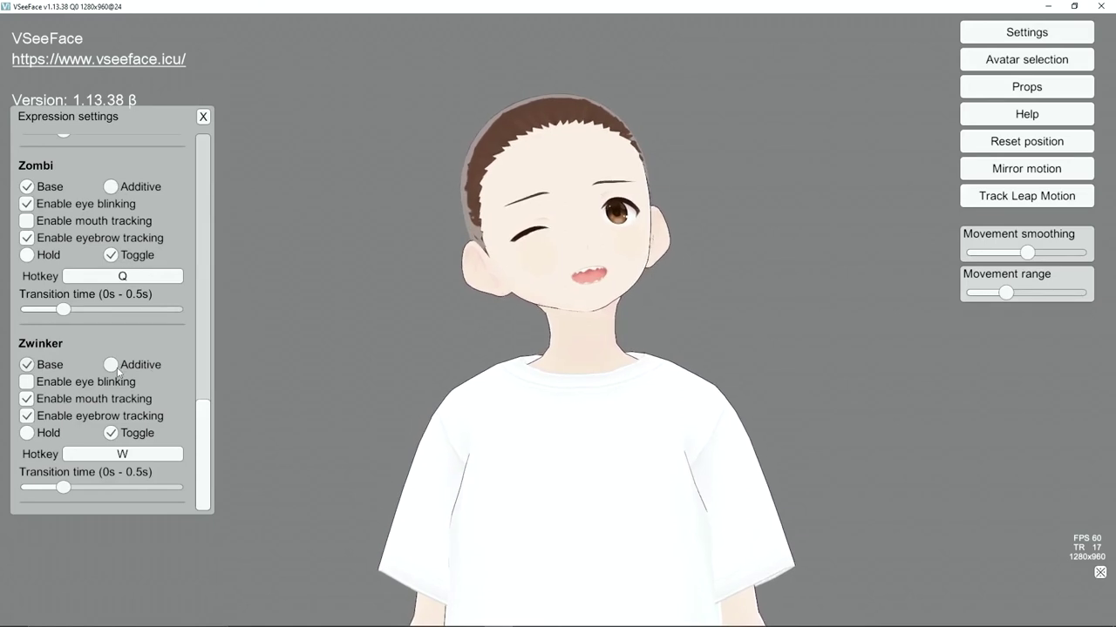
- Try Zwinker in Hold mode with W, then return it to Toggle and switch the wink off
{"action": "scroll", "coordinate": [205, 398], "scroll_direction": "up", "scroll_amount": 3}
{"action": "scroll", "coordinate": [205, 398], "scroll_direction": "up", "scroll_amount": 1}
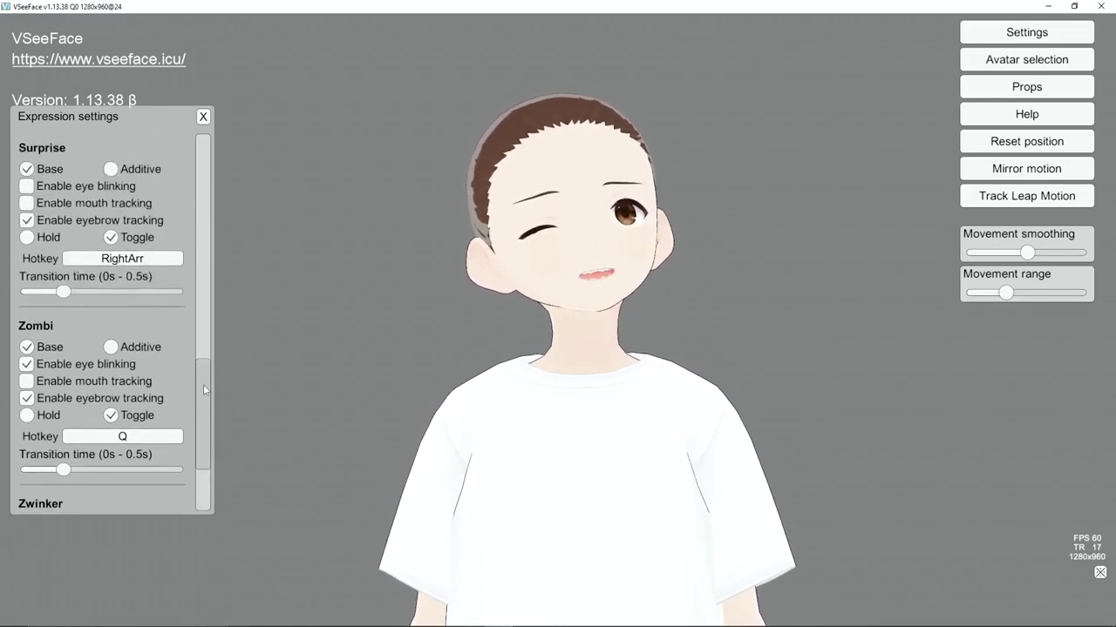
{"action": "scroll", "coordinate": [205, 396], "scroll_direction": "down", "scroll_amount": 4}
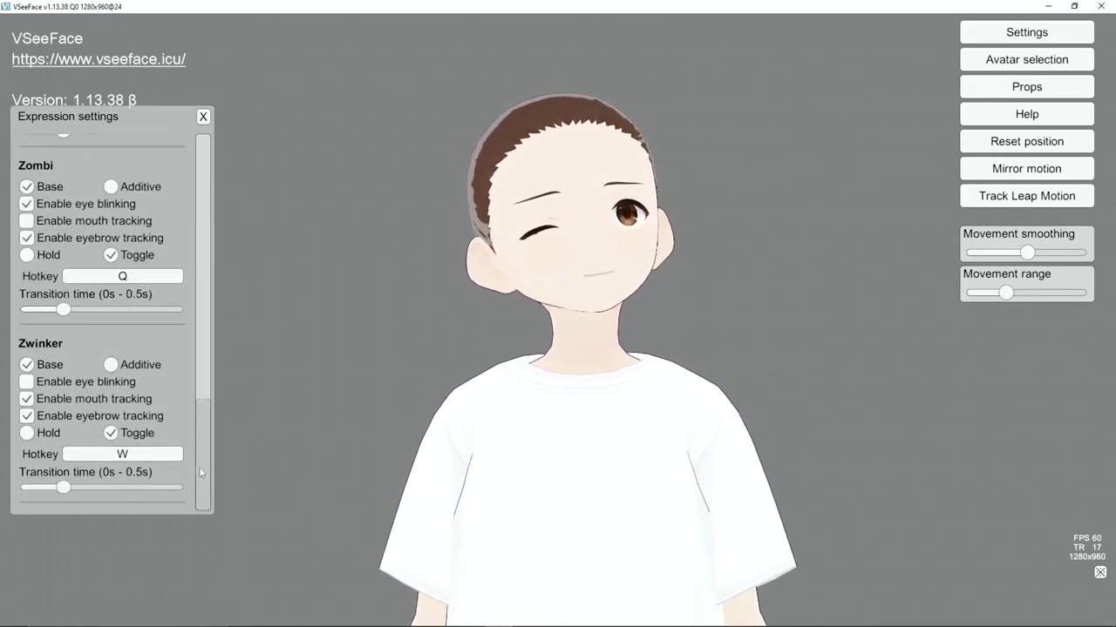
{"action": "mouse_move", "coordinate": [198, 420]}
{"action": "left_mouse_down"}
{"action": "mouse_move", "coordinate": [199, 314]}
{"action": "mouse_move", "coordinate": [216, 271]}
{"action": "mouse_move", "coordinate": [221, 434]}
{"action": "left_mouse_up"}
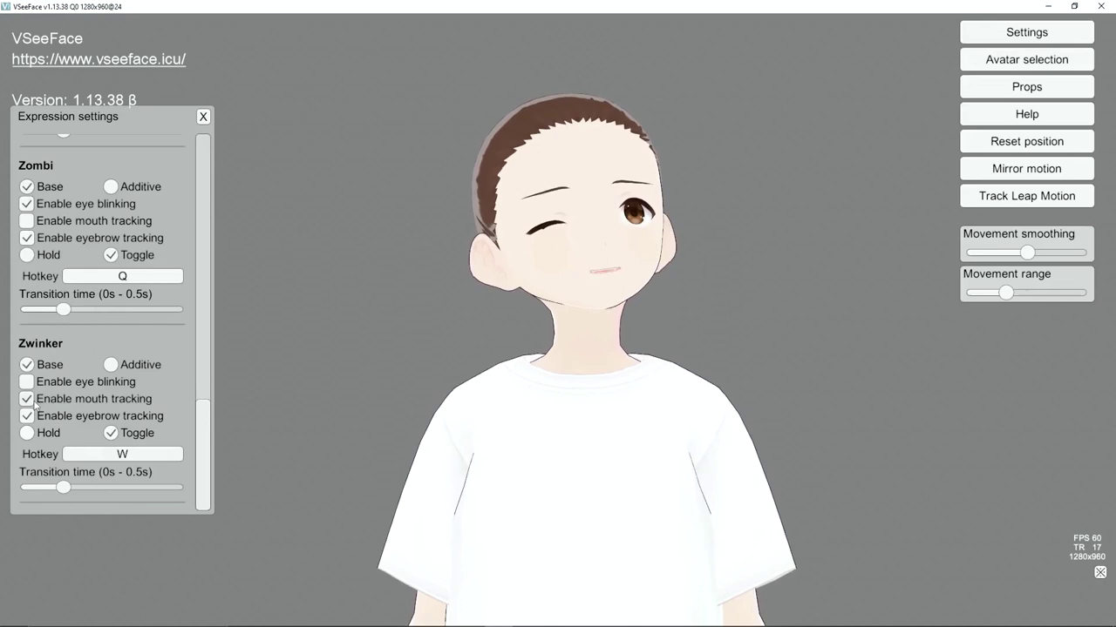
{"action": "left_click", "coordinate": [27, 433]}
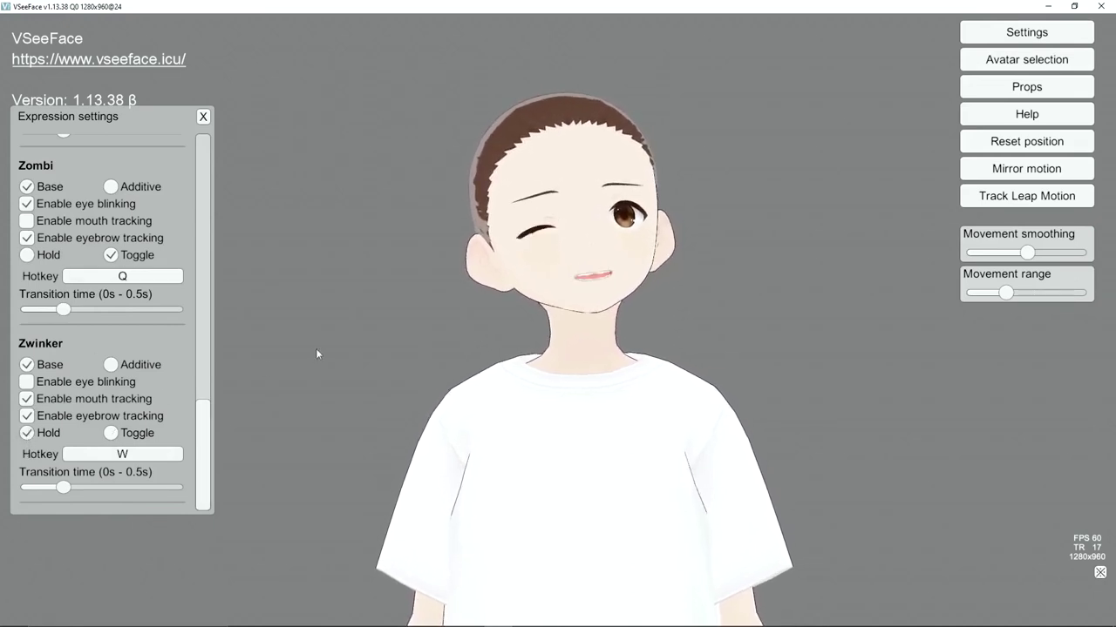
{"action": "key", "text": "w"}
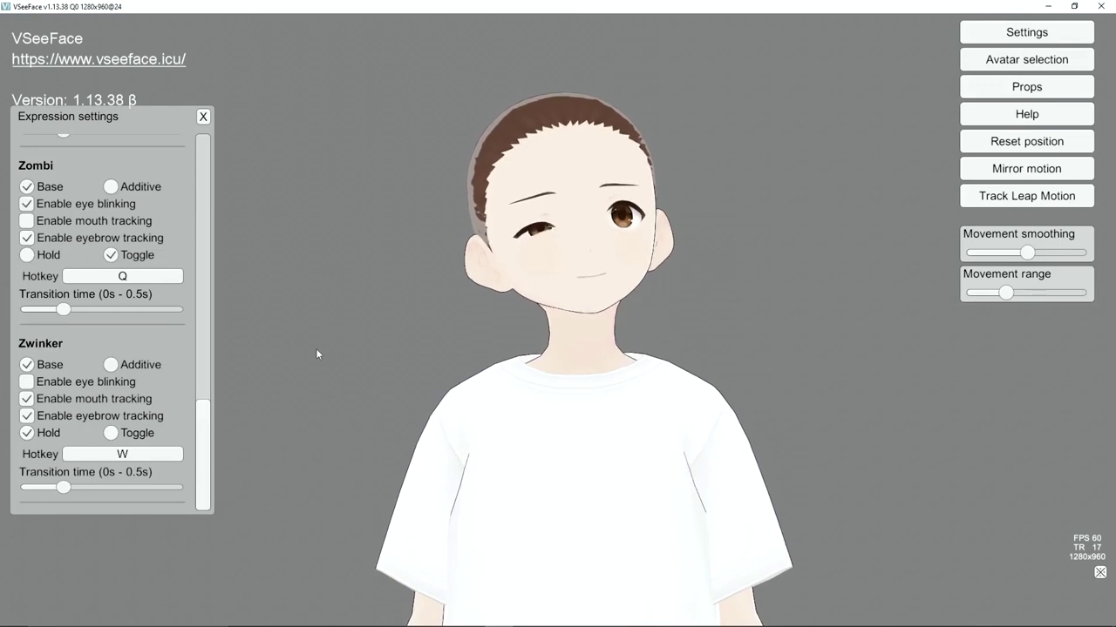
{"action": "left_click", "coordinate": [111, 433]}
{"action": "key", "text": "w"}
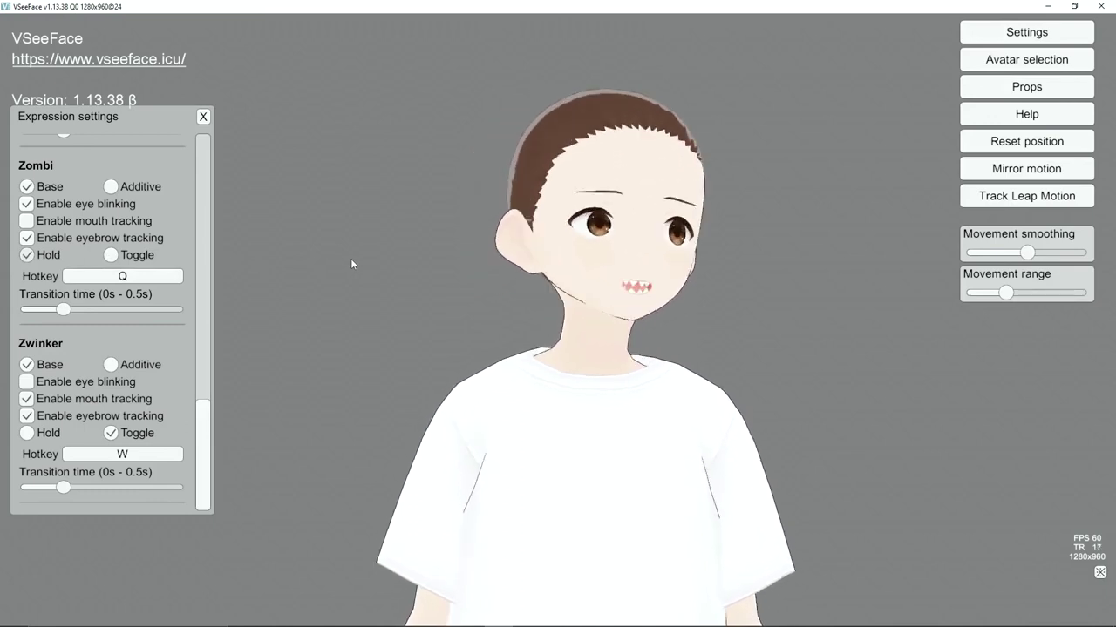
- Hold Q four times to confirm the Zombi face appears only while held
{"action": "key", "text": "q"}
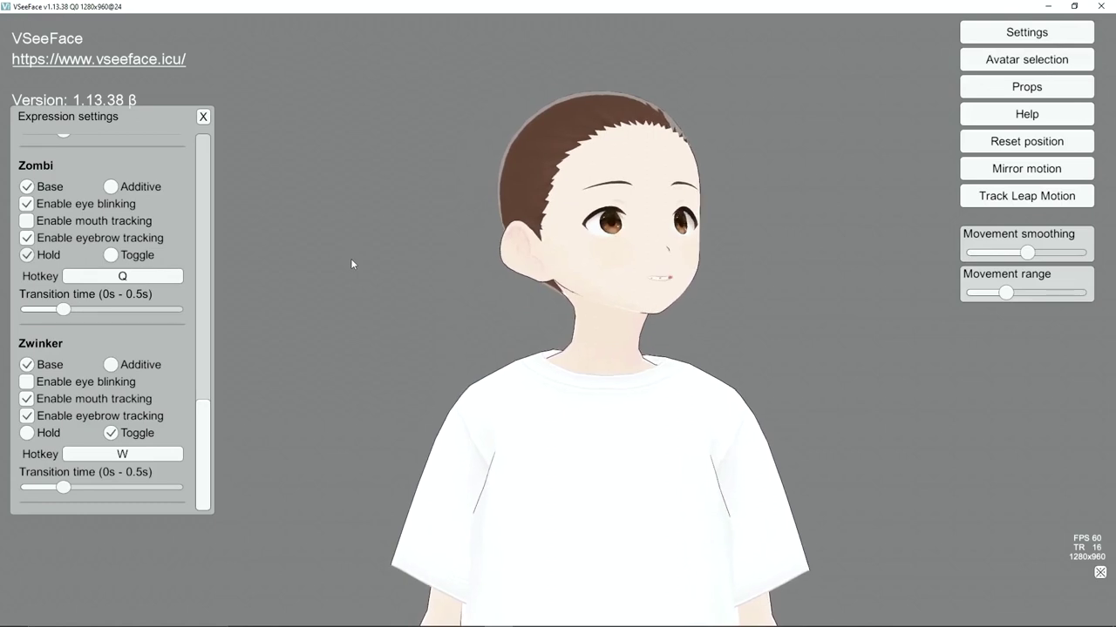
{"action": "key", "text": "q"}
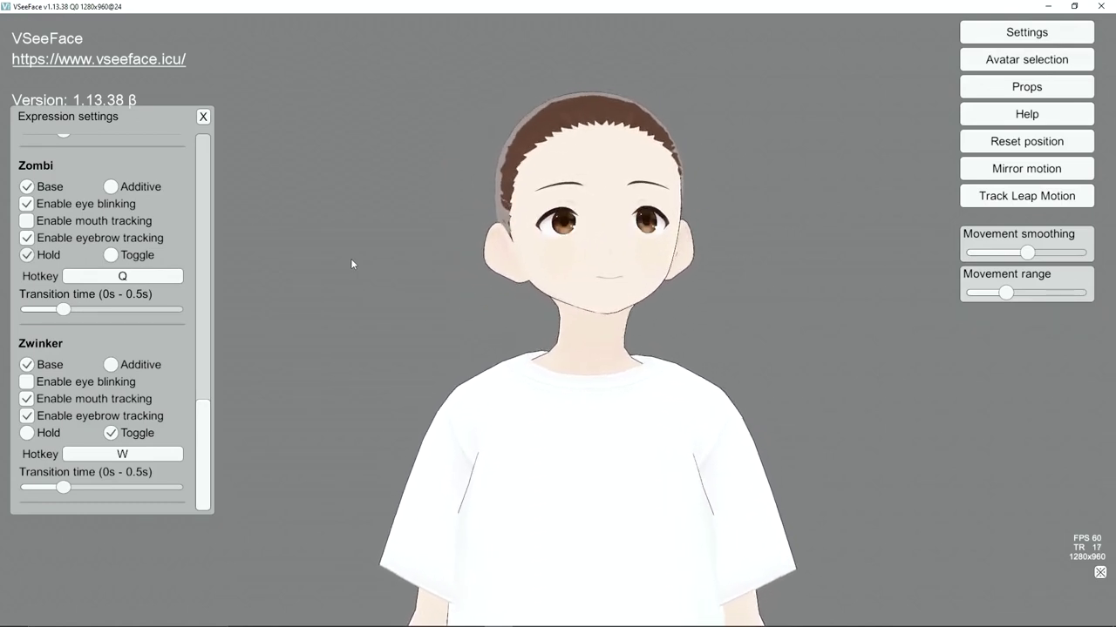
{"action": "key", "text": "q"}
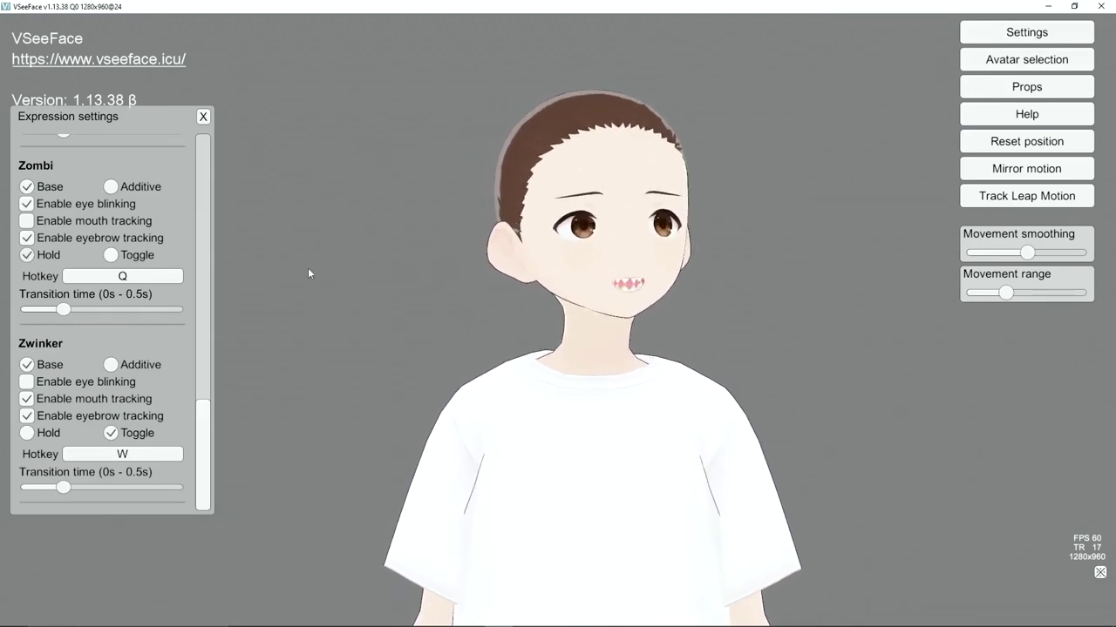
{"action": "key", "text": "q"}
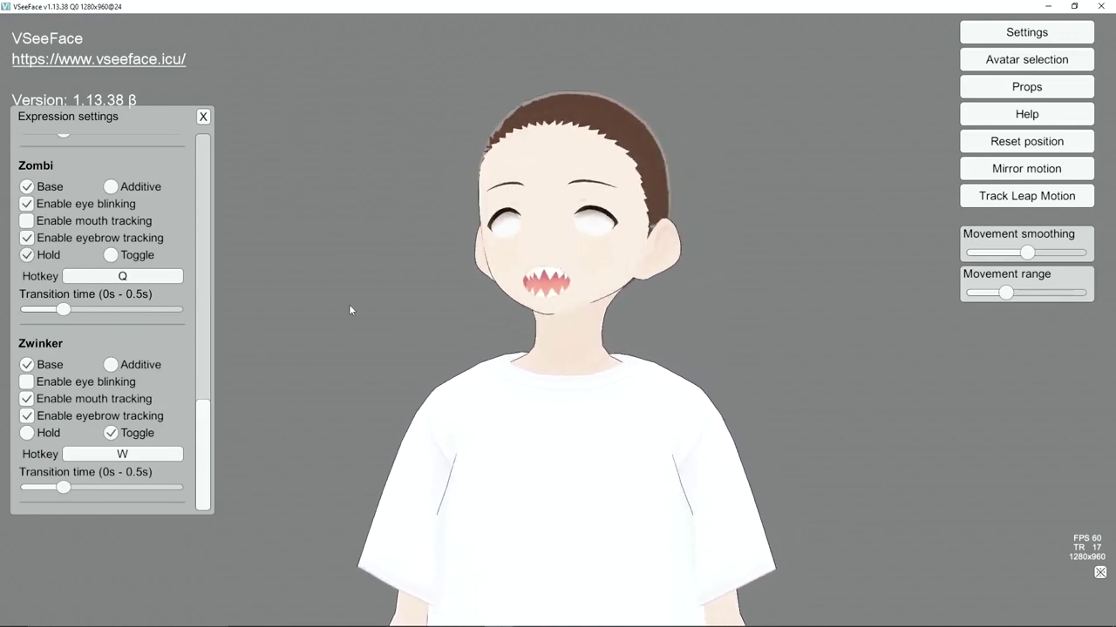